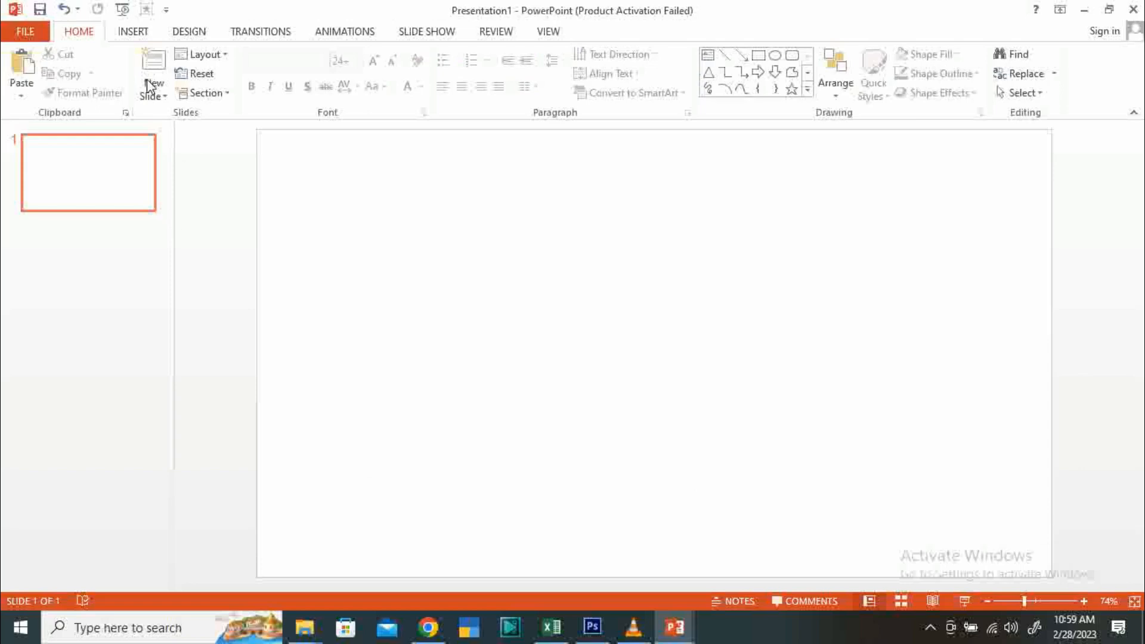
# Step: Insert a Clustered Column chart on the blank slide
pyautogui.click(133, 33)
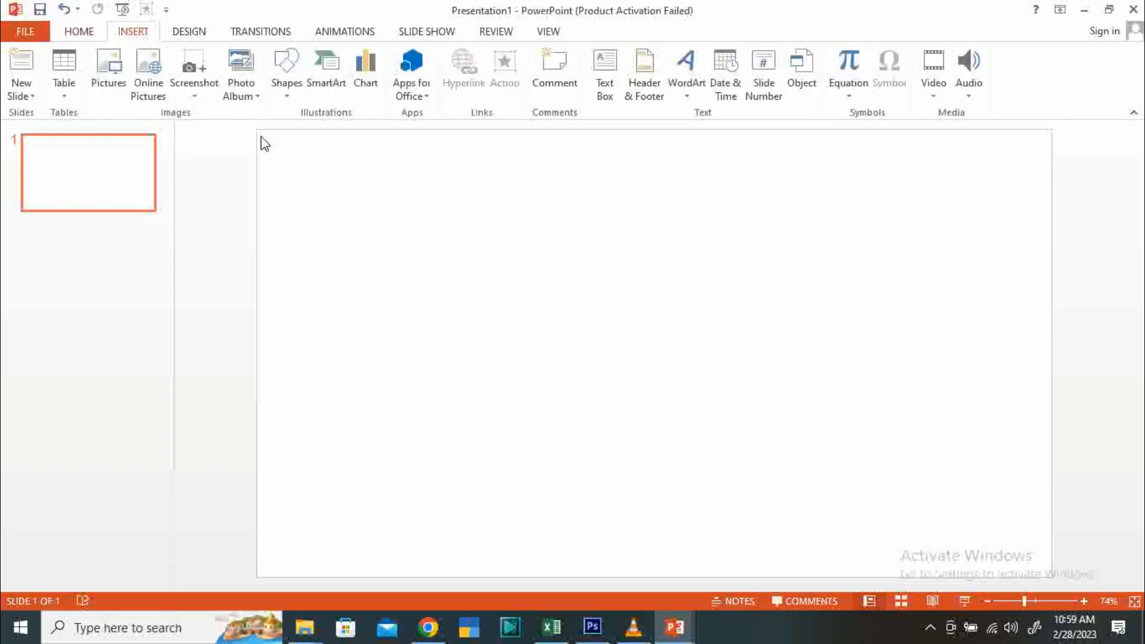
pyautogui.click(370, 82)
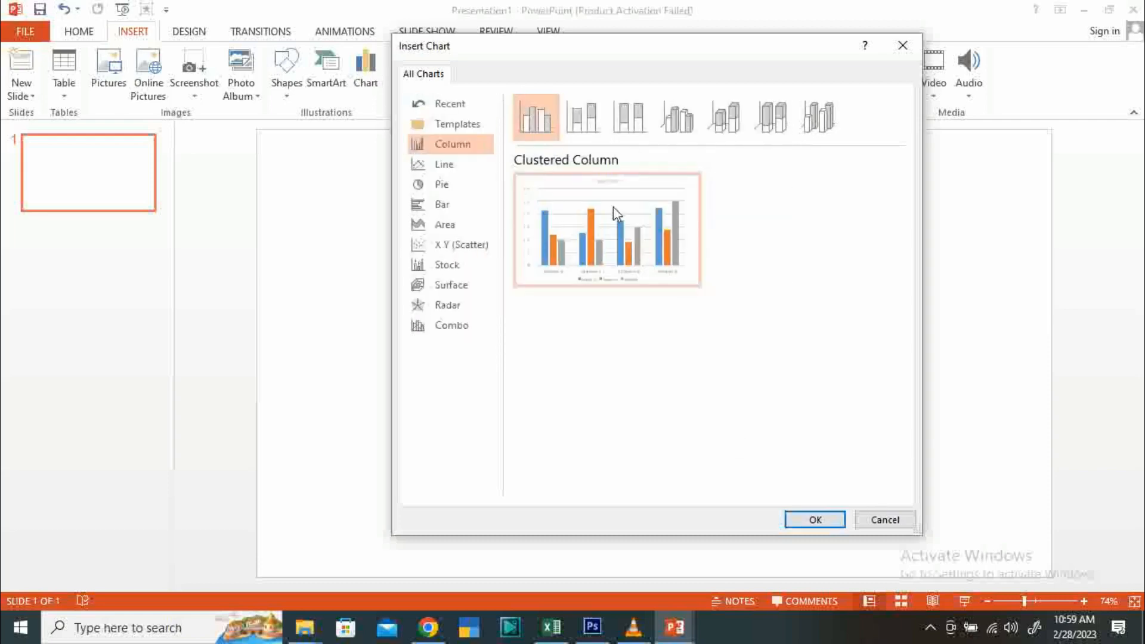
pyautogui.click(815, 520)
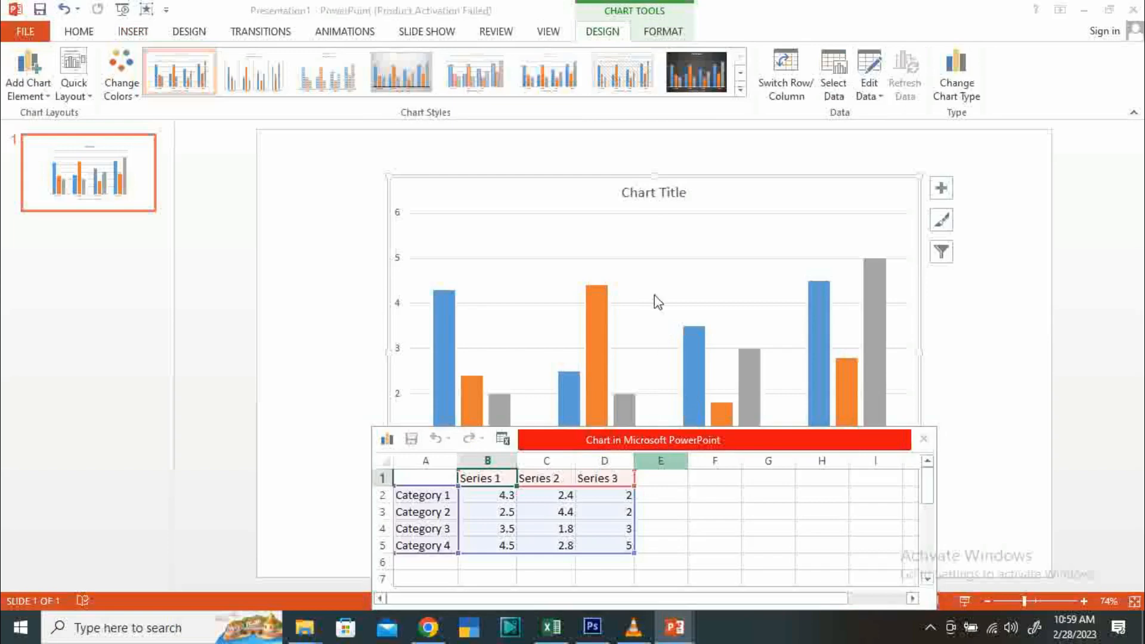
pyautogui.click(848, 252)
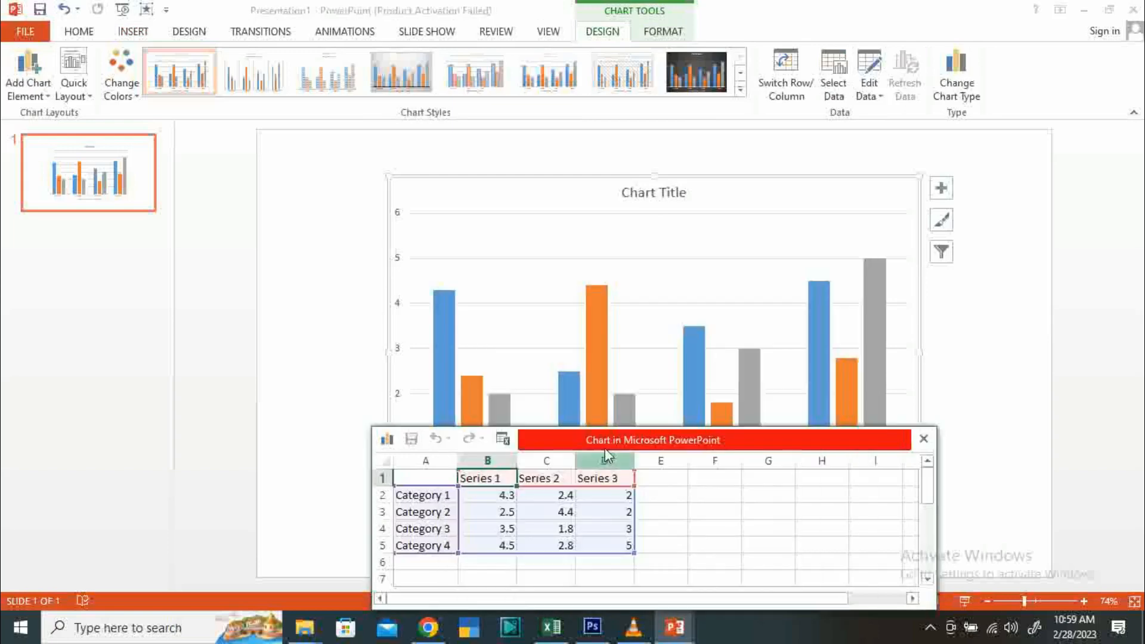
# Step: Delete the Series 2 and Series 3 columns from the chart's data sheet
pyautogui.moveTo(604, 449); pyautogui.dragTo(488, 201)
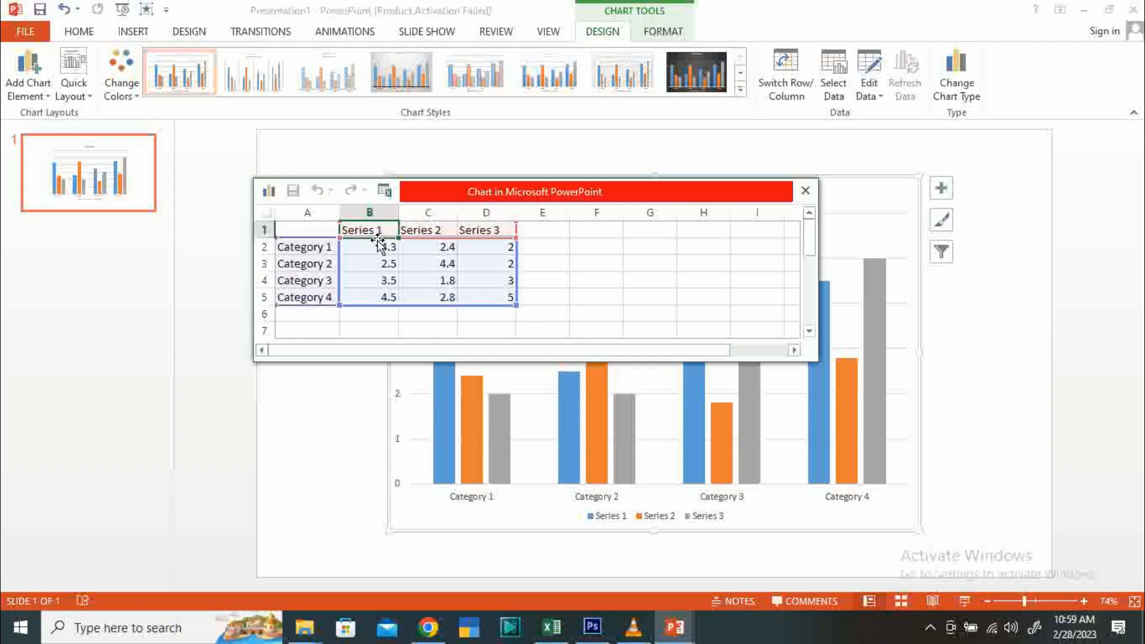
pyautogui.click(314, 246)
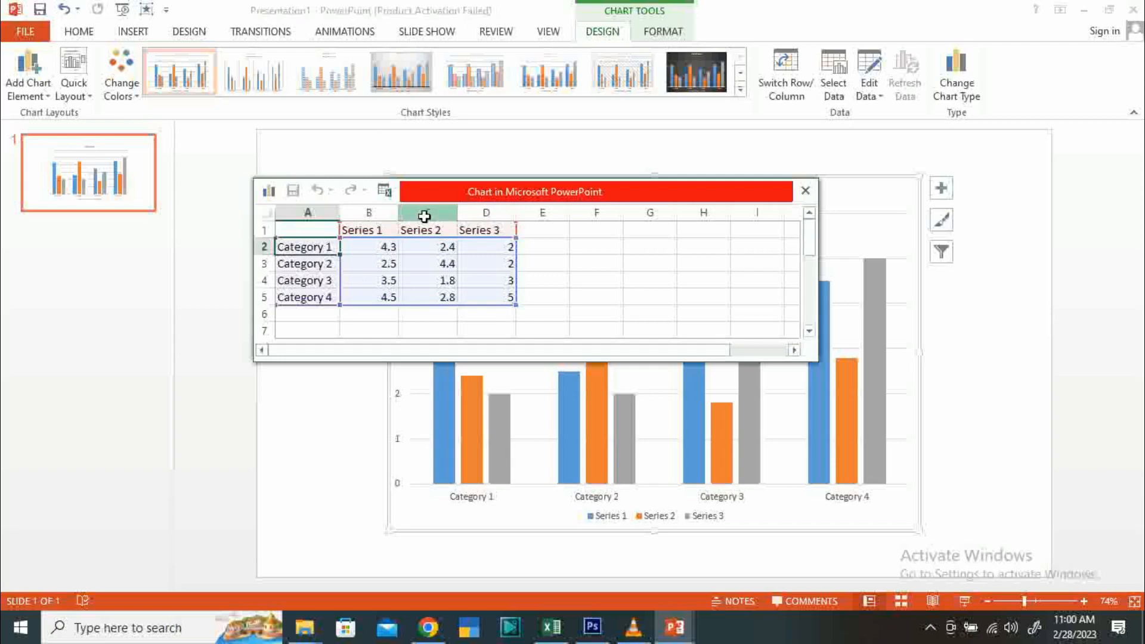
pyautogui.moveTo(424, 215); pyautogui.dragTo(475, 219)
pyautogui.rightClick(475, 219)
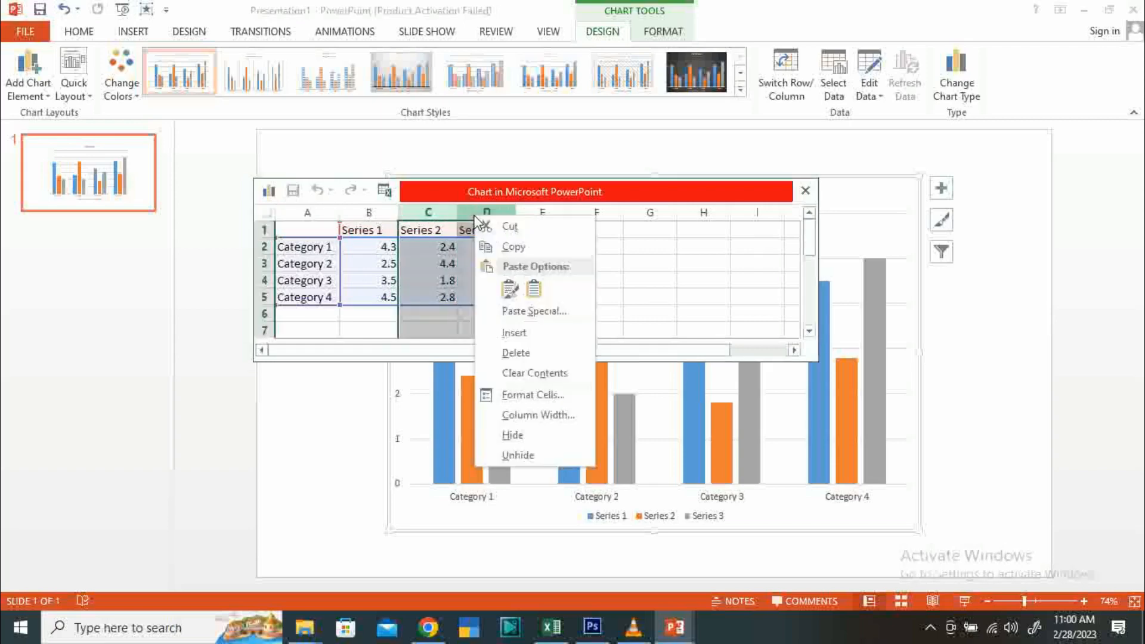
pyautogui.click(516, 352)
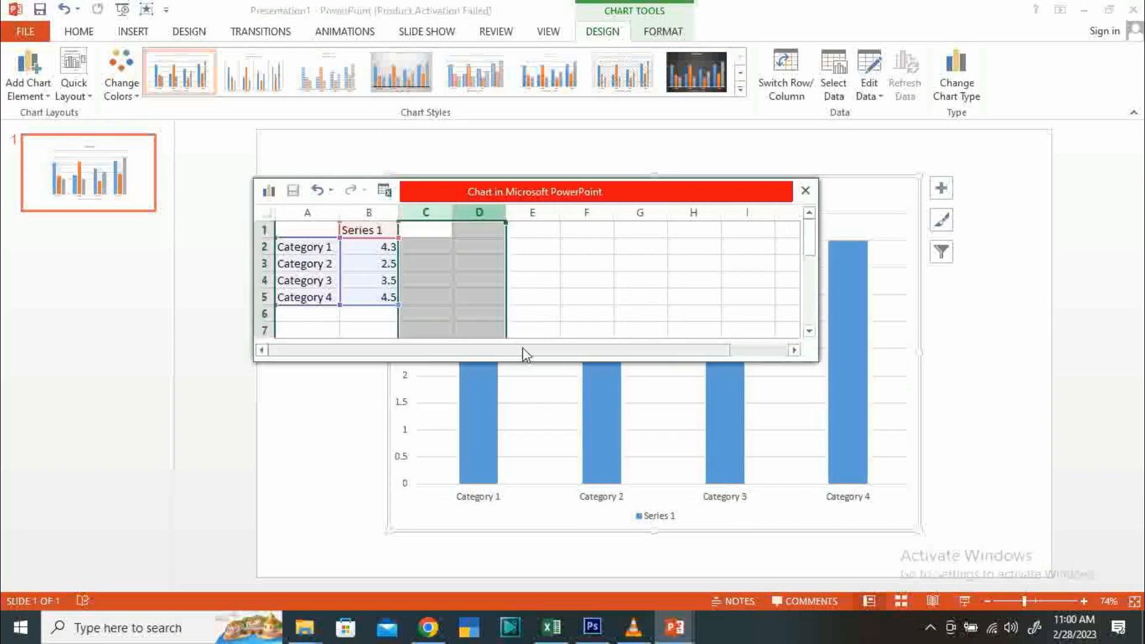
# Step: Replace the Category 1 and Category 2 labels in cells A2 and A3 with people's first names
pyautogui.moveTo(449, 195); pyautogui.dragTo(492, 192)
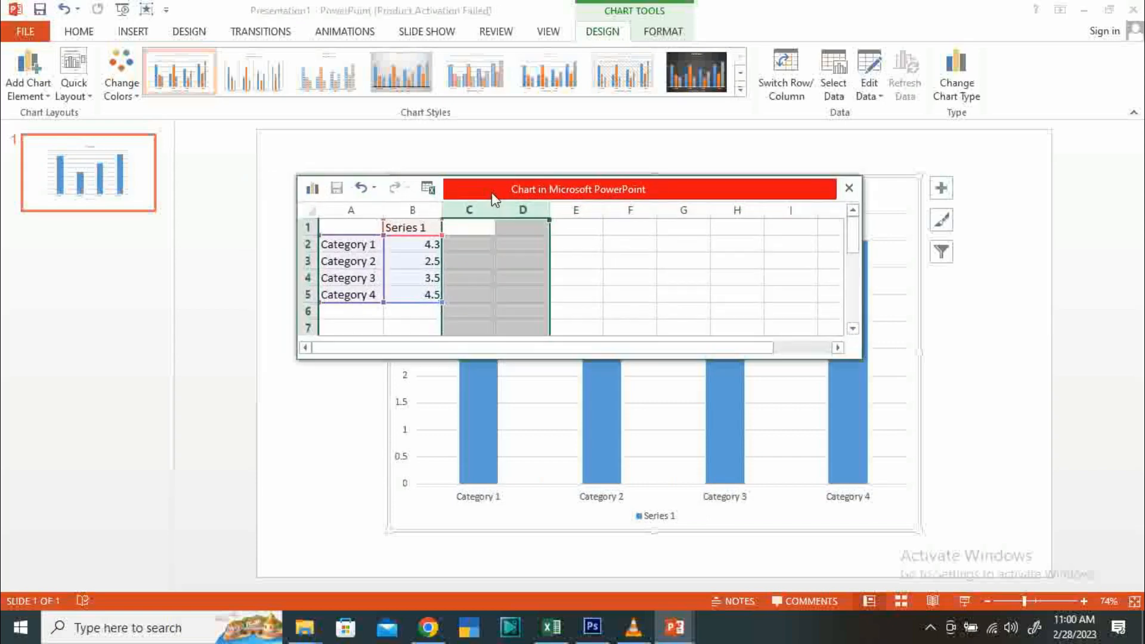
pyautogui.click(358, 248)
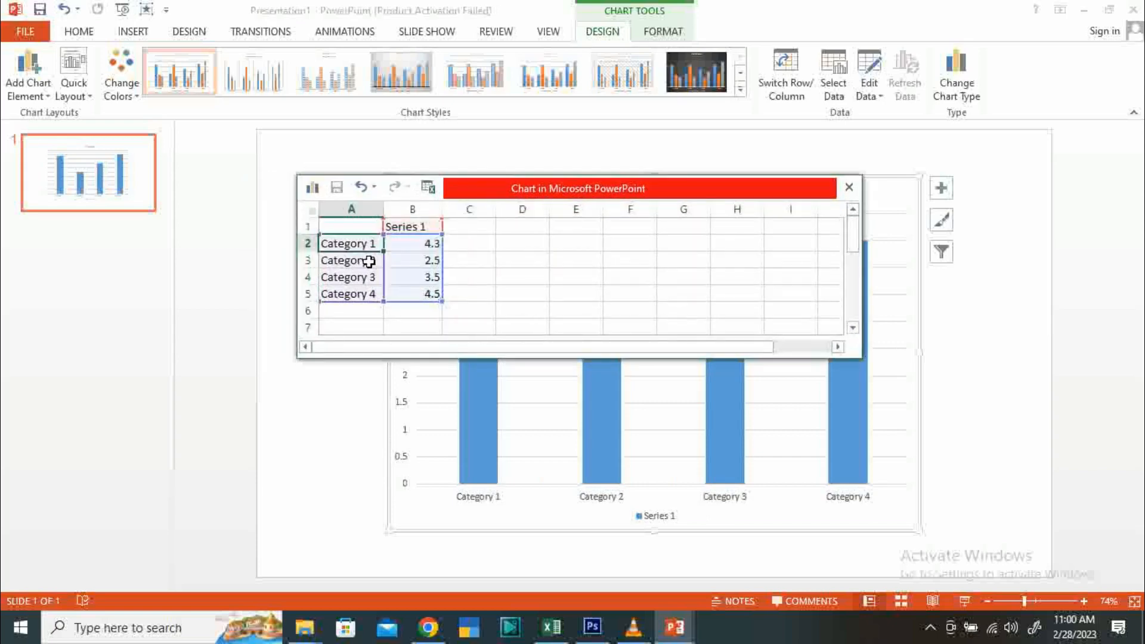
pyautogui.write('A')
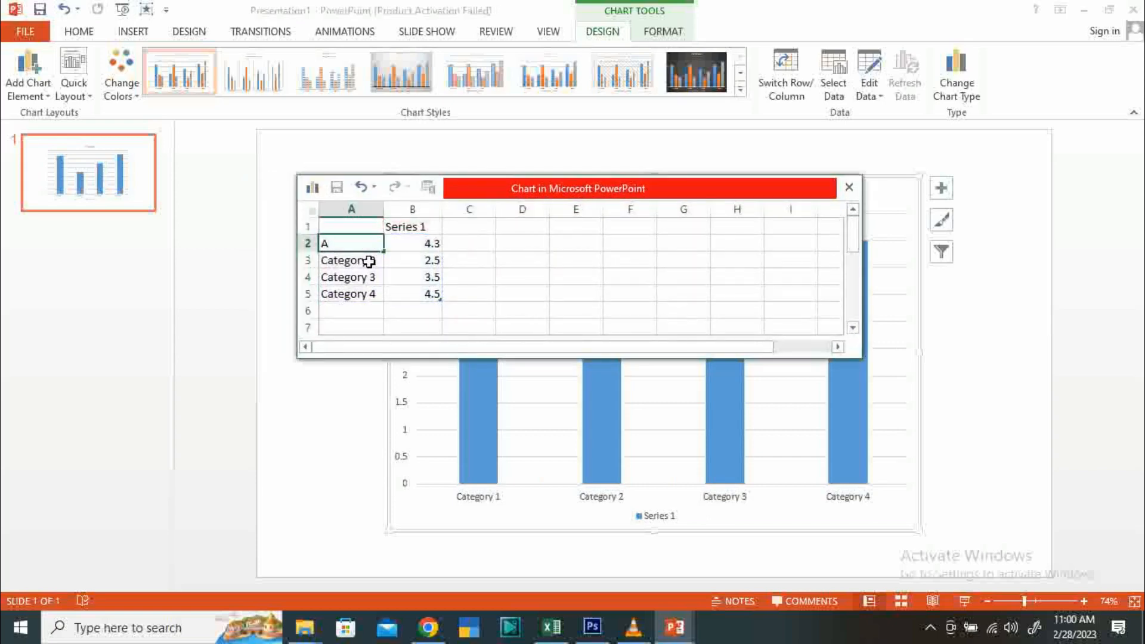
pyautogui.write('mit')
pyautogui.click(368, 261)
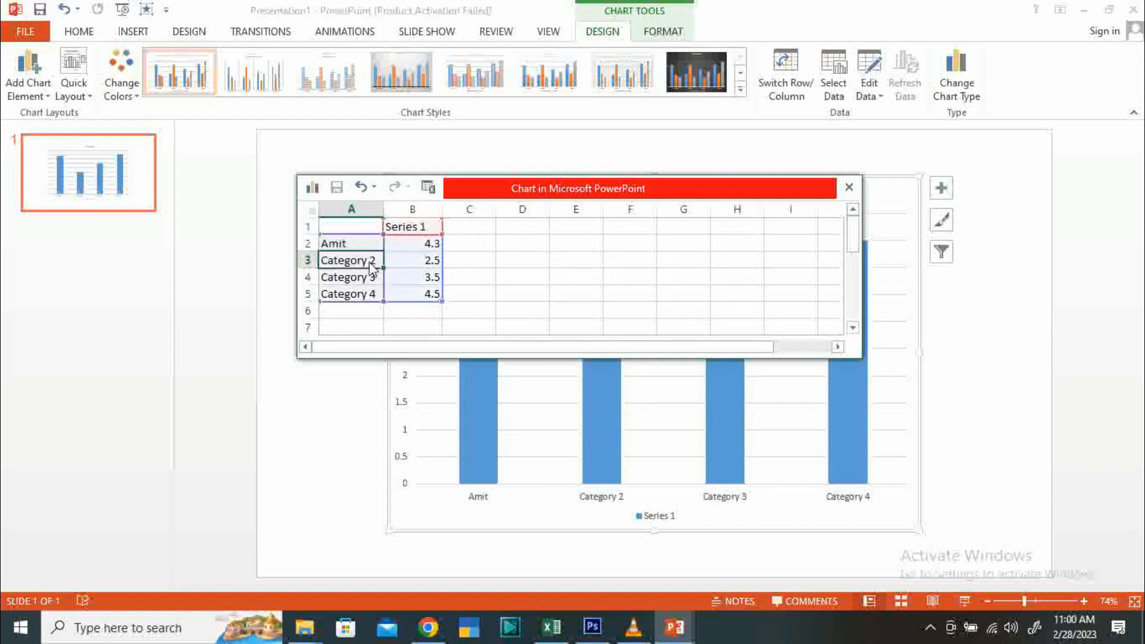
pyautogui.write('A')
pyautogui.press('Delete')
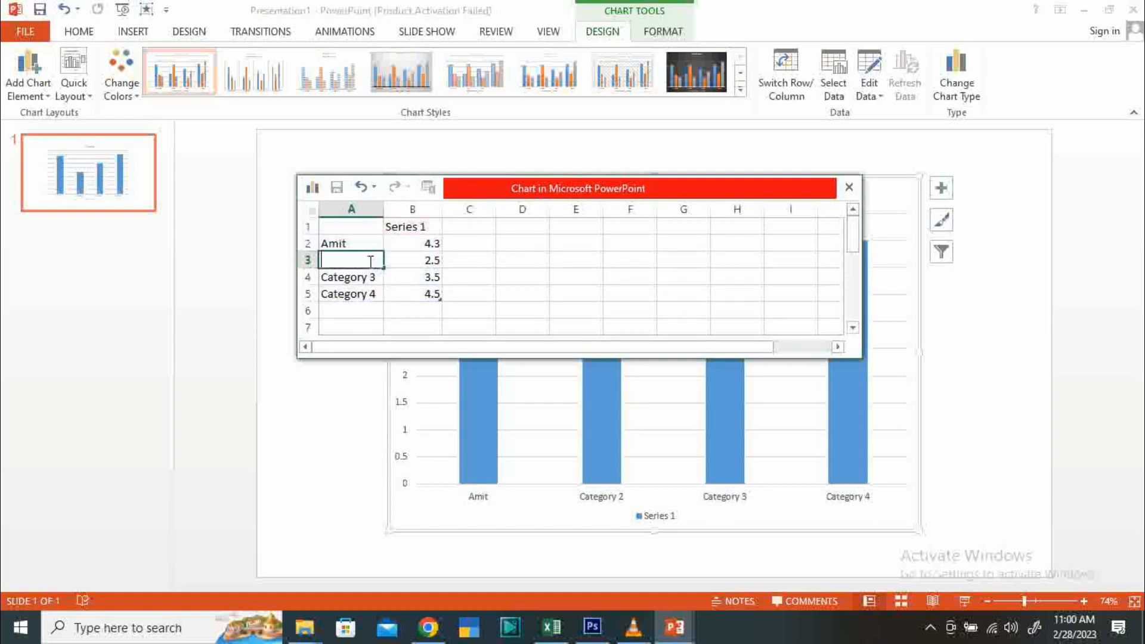
pyautogui.write('Sonu')
pyautogui.press('Return')
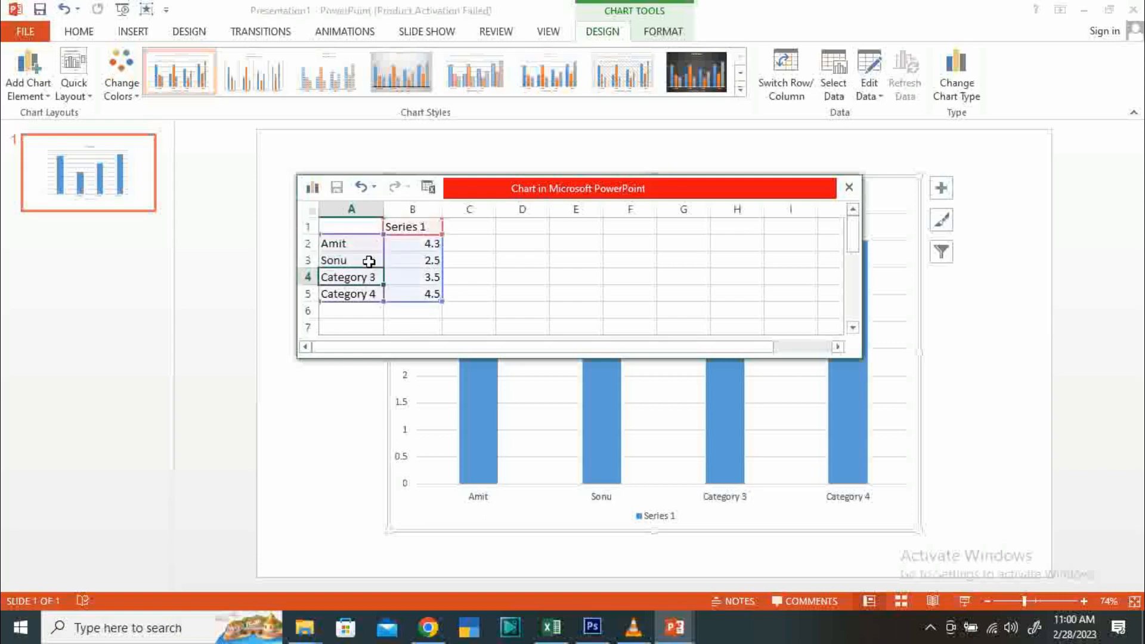
# Step: Replace the Category 3 and Category 4 labels with first names and add a fifth person's first name in cell A6
pyautogui.write('Pawan')
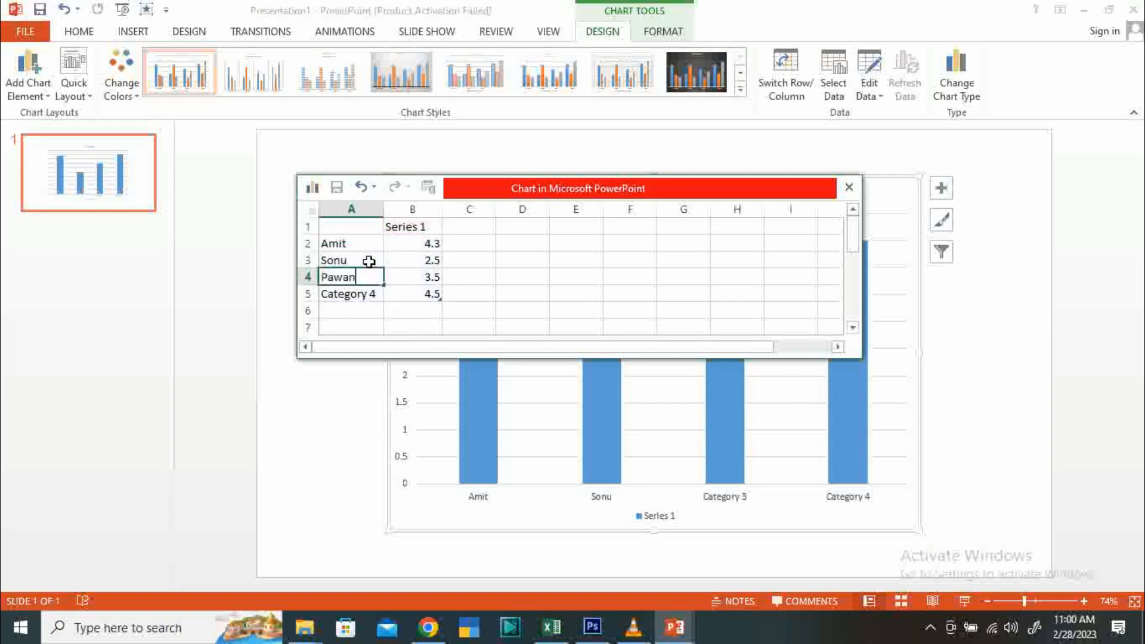
pyautogui.press('Return')
pyautogui.write('Suraj')
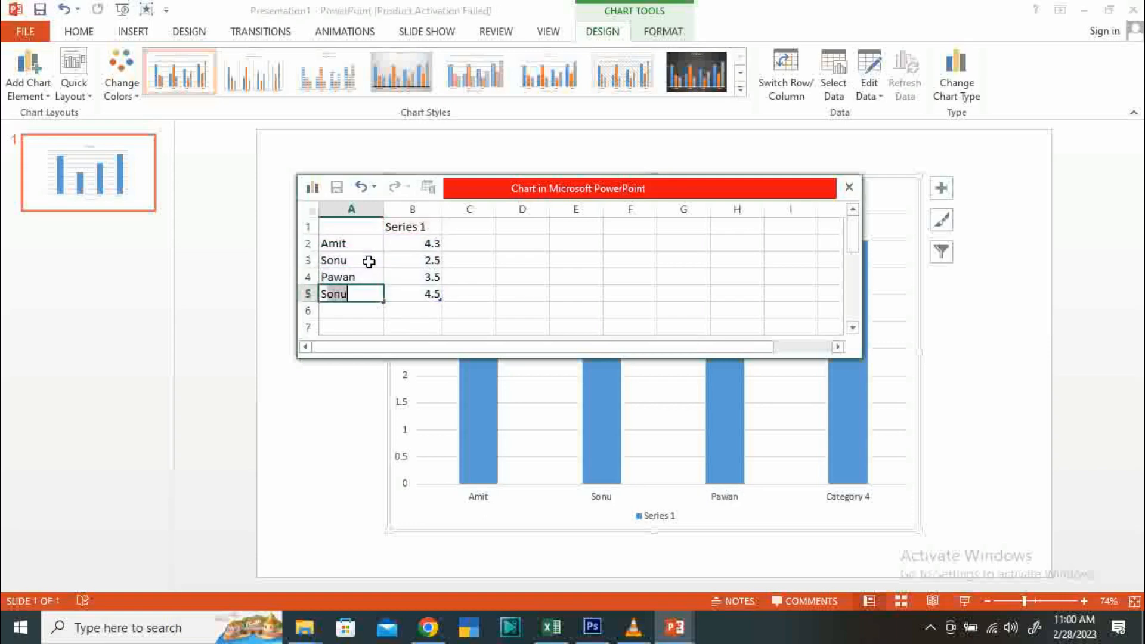
pyautogui.press('Return')
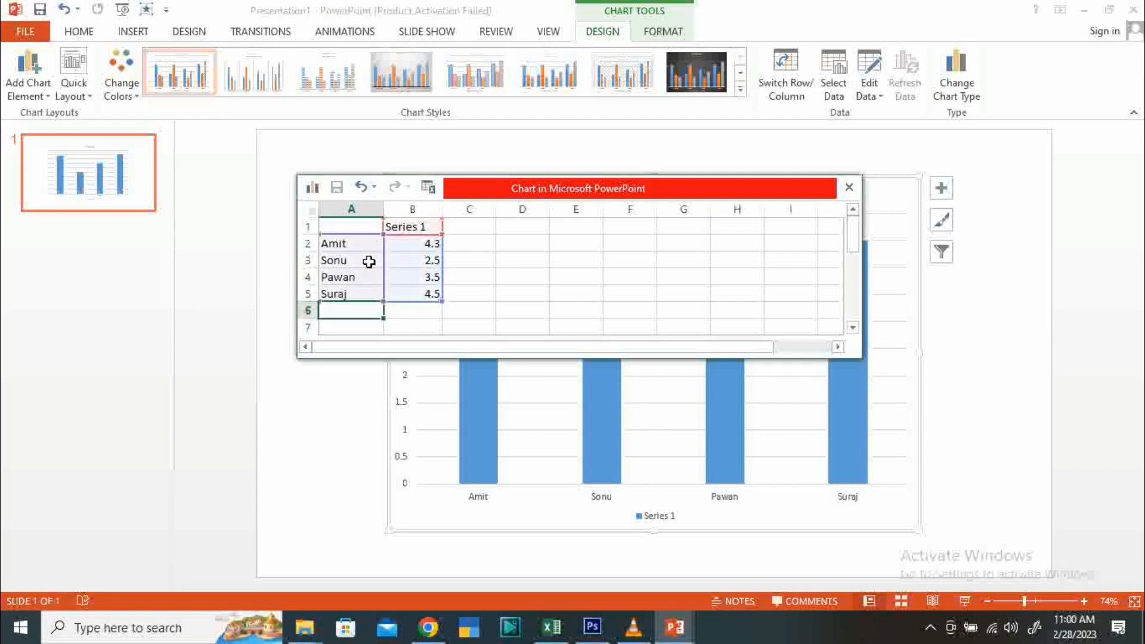
pyautogui.write('Lali')
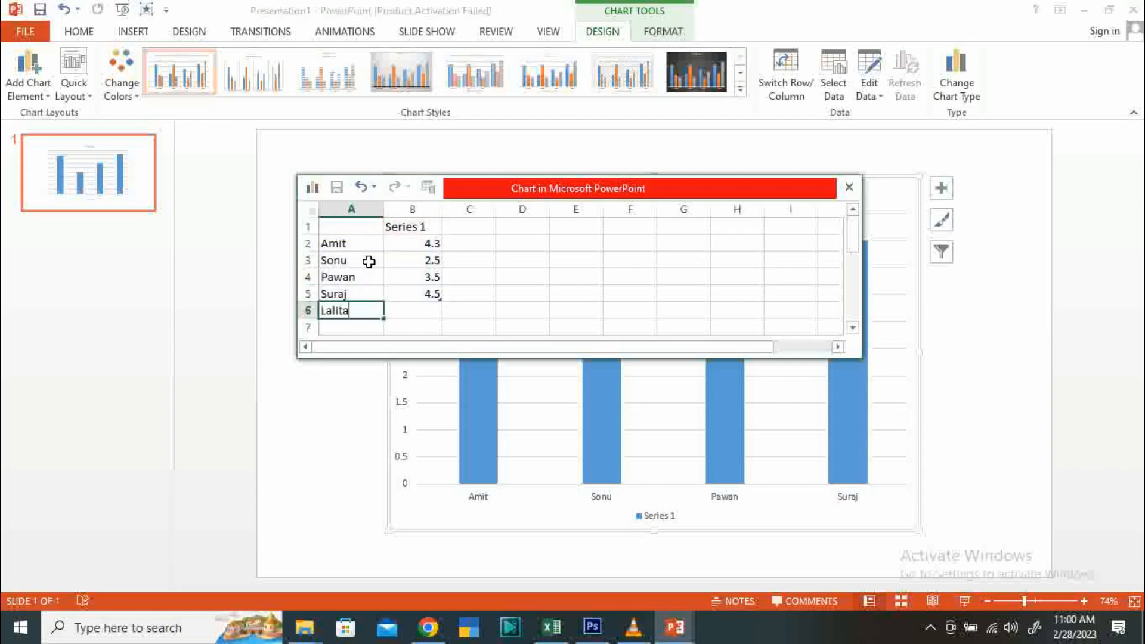
pyautogui.write('ta')
pyautogui.press('Return')
pyautogui.press('Return')
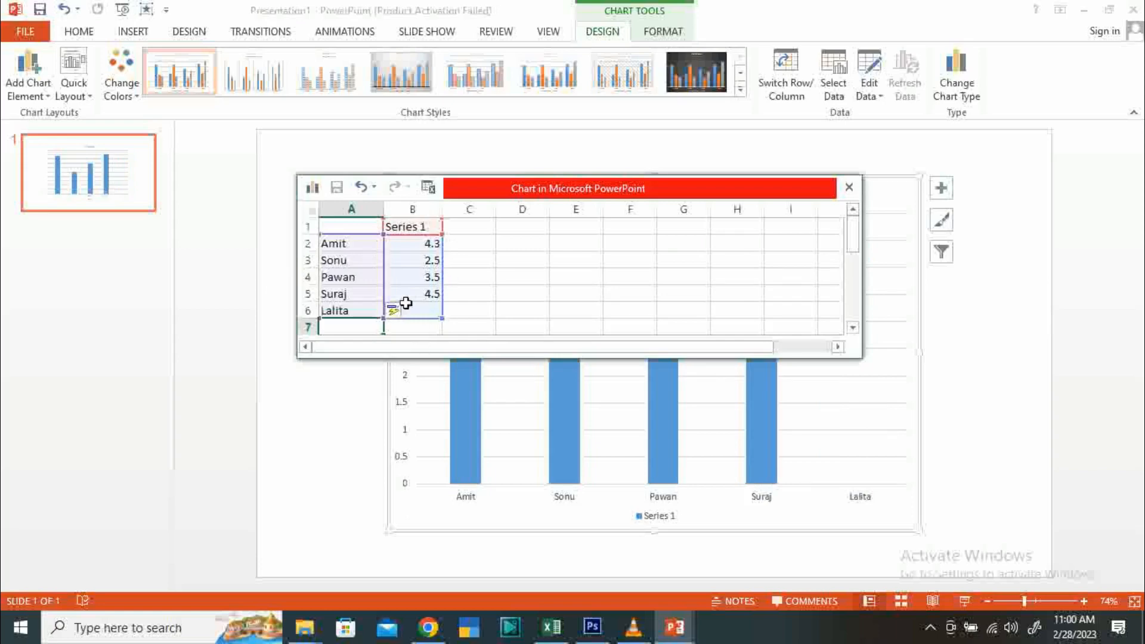
# Step: Rename the Series 1 heading in the chart data as Sales
pyautogui.click(419, 226)
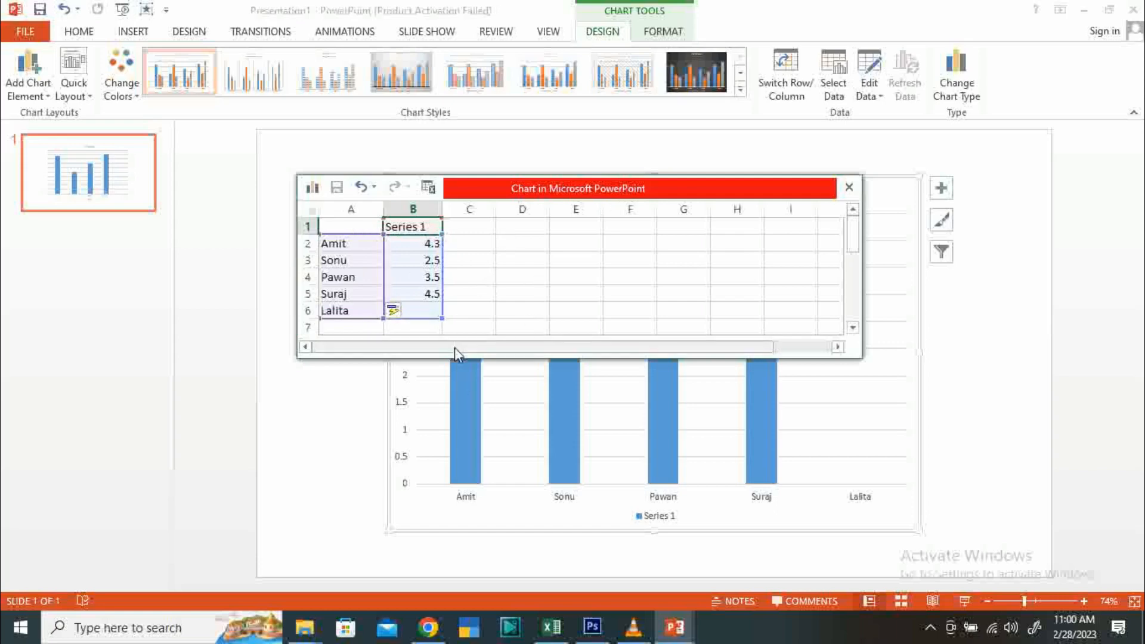
pyautogui.write('sal')
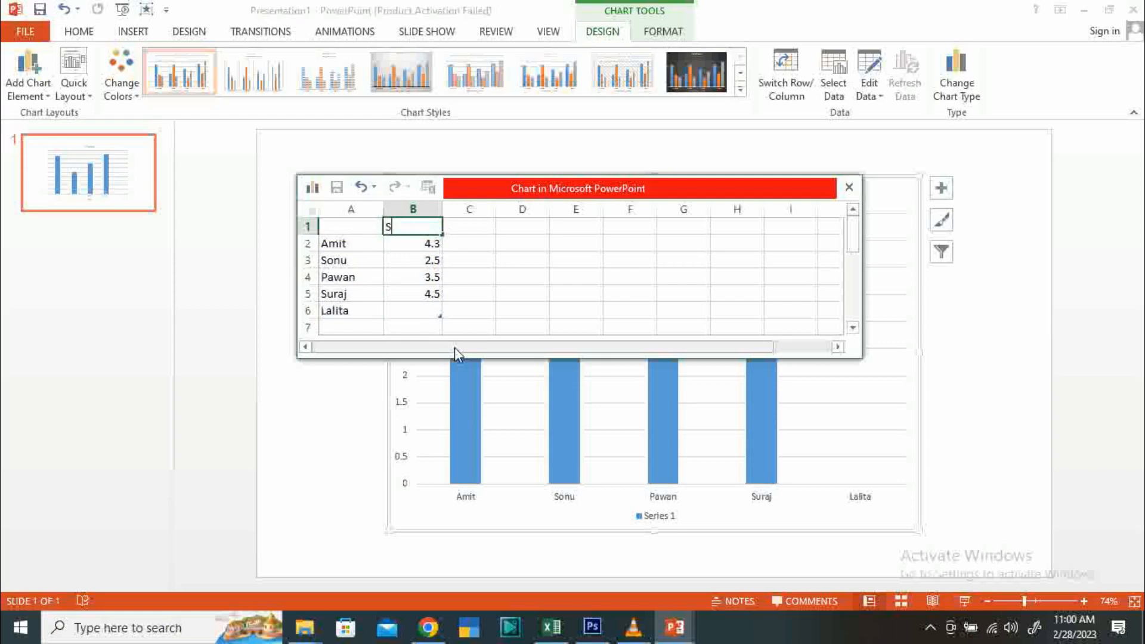
pyautogui.press('Return')
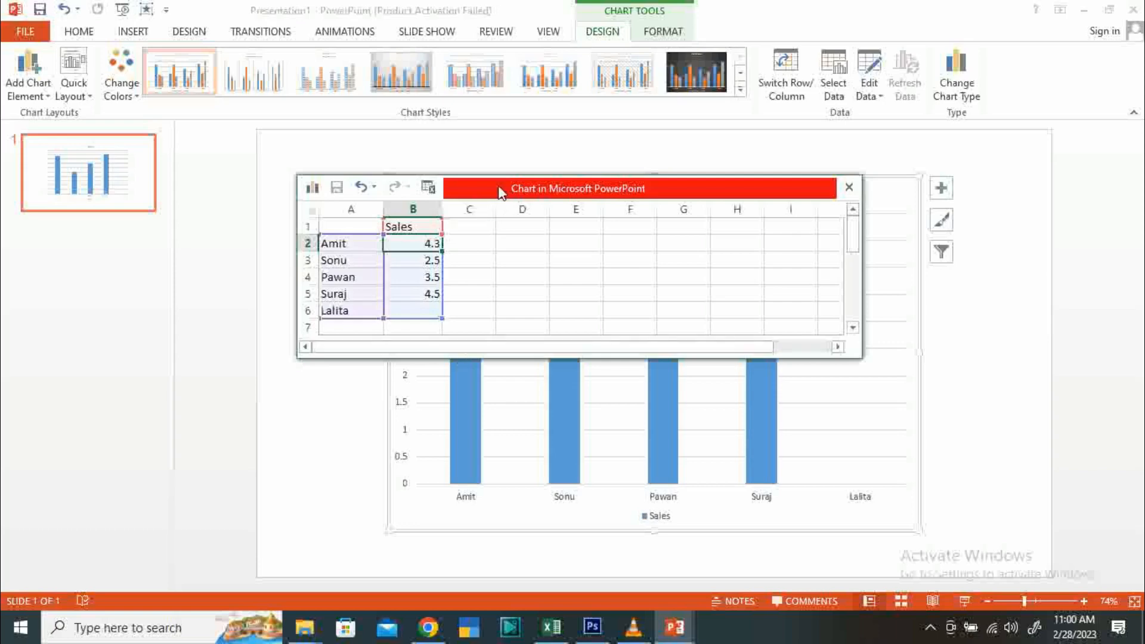
# Step: Set the Sales values in cells B2 to B4 to 9000, 6700 and 4500
pyautogui.moveTo(501, 187); pyautogui.dragTo(415, 175)
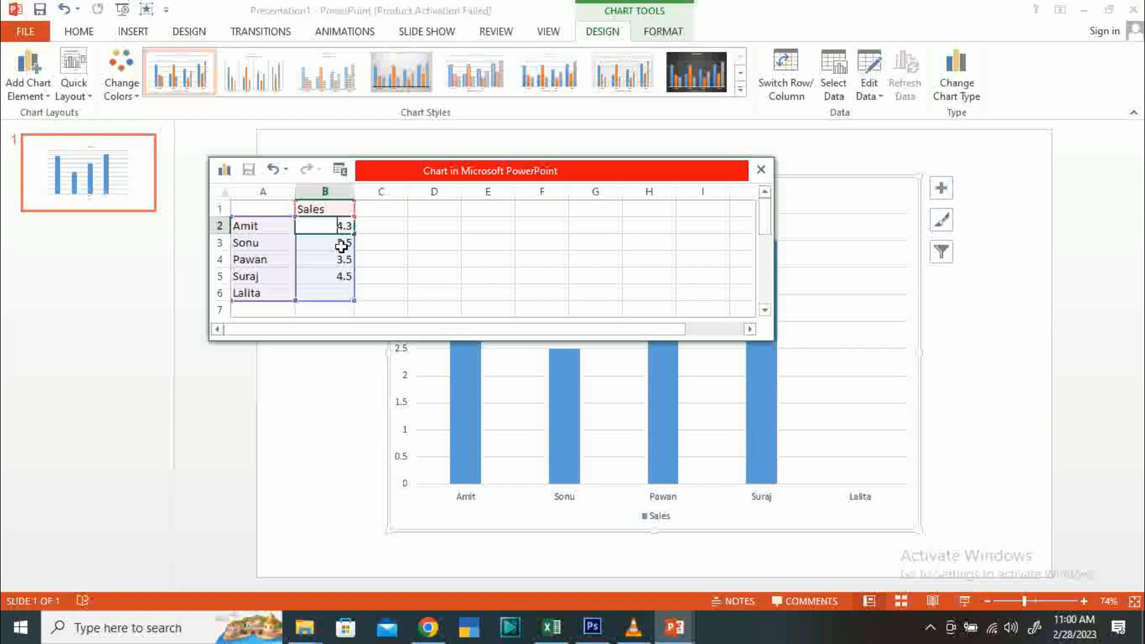
pyautogui.write('9000')
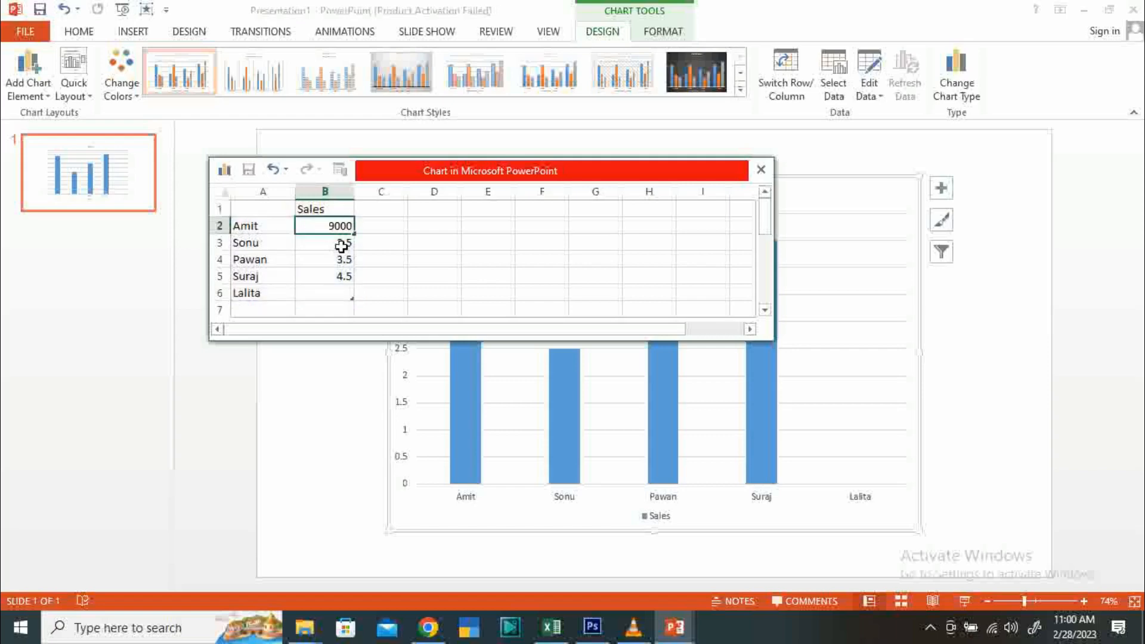
pyautogui.press('Return')
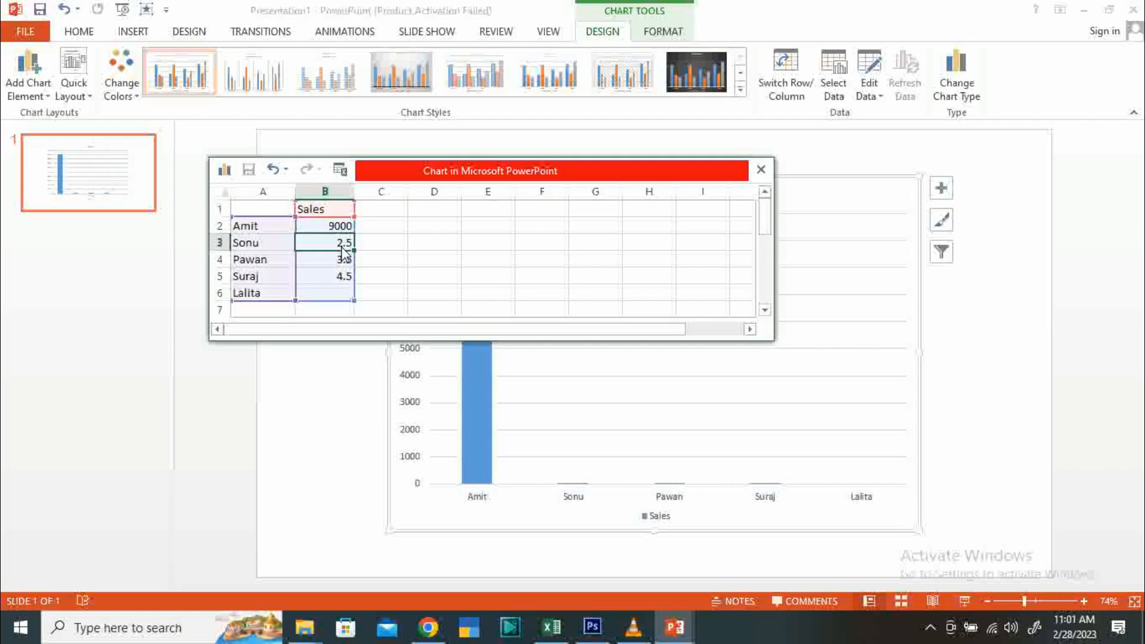
pyautogui.write('6700')
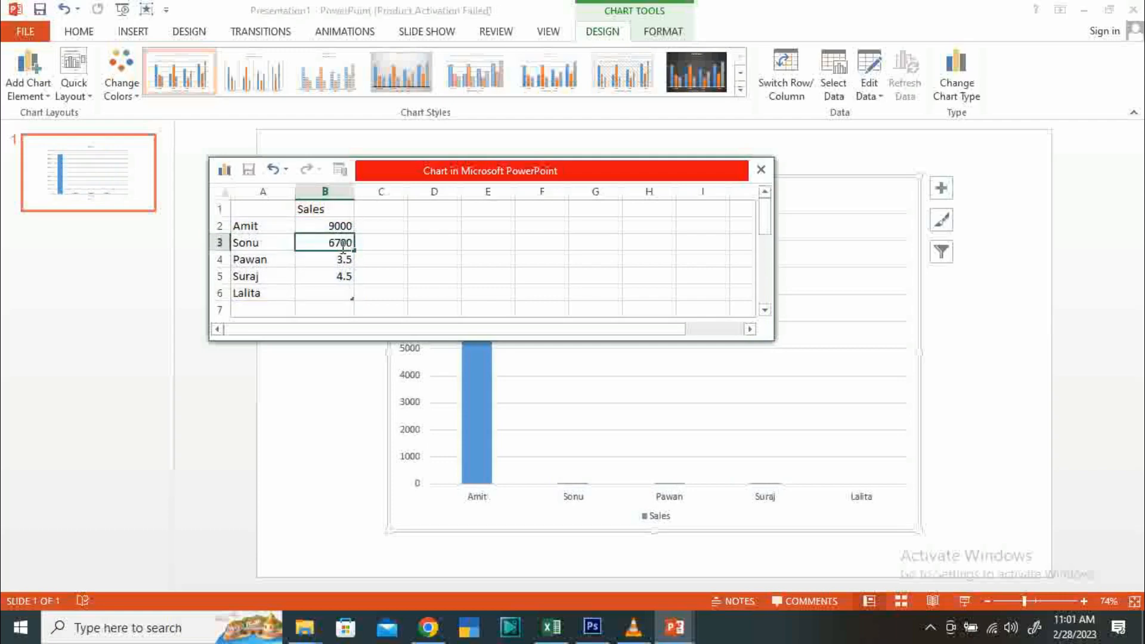
pyautogui.press('Return')
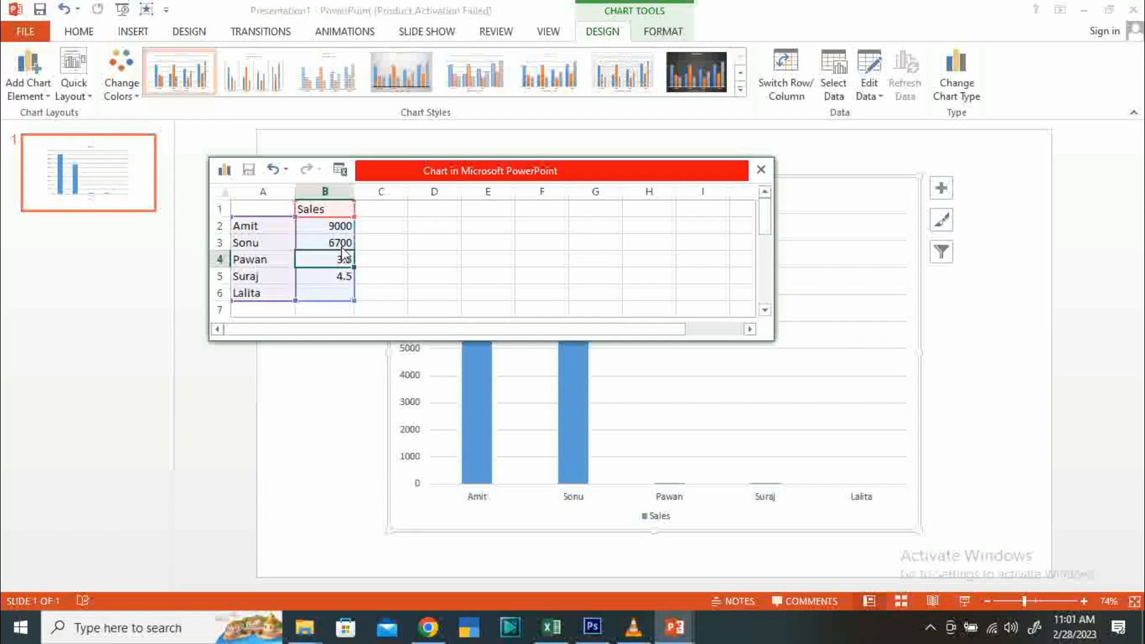
pyautogui.write('4500')
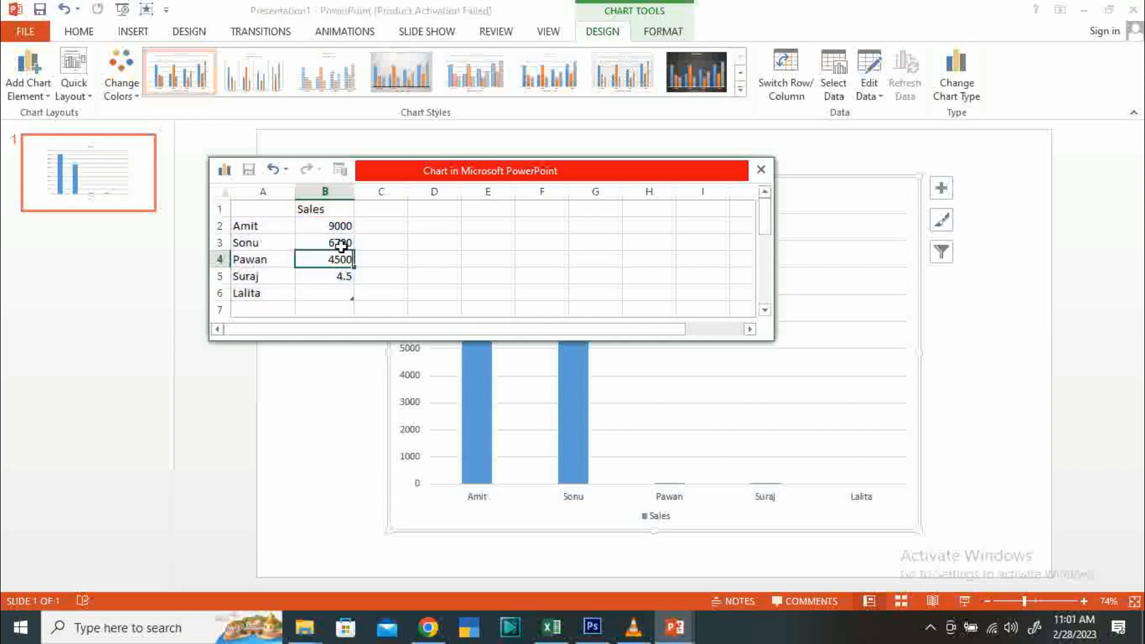
pyautogui.press('Return')
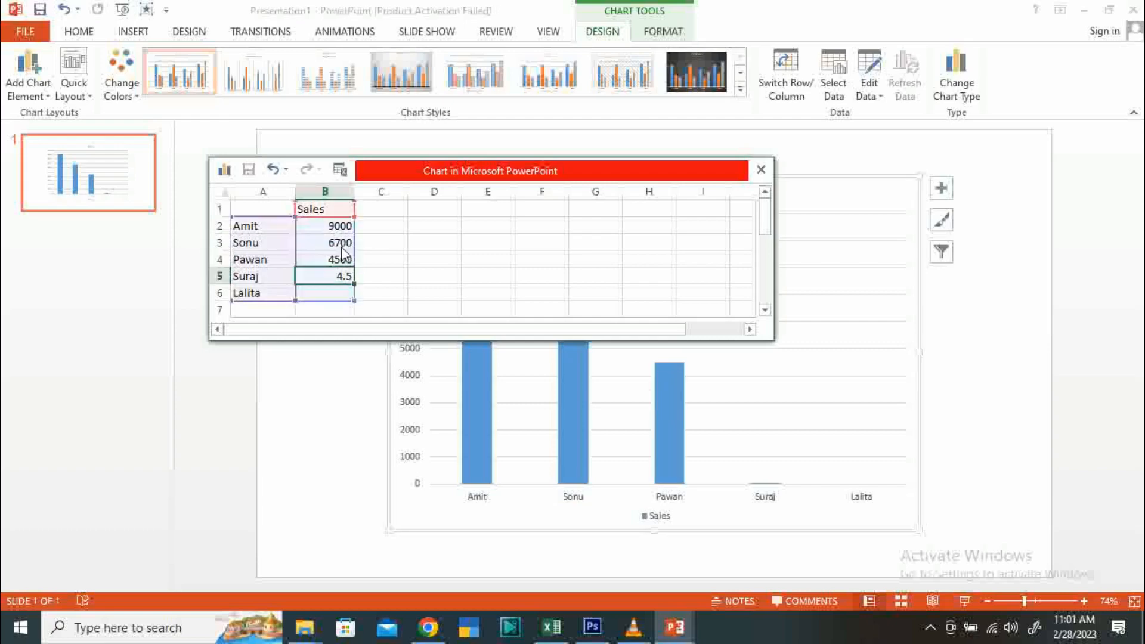
# Step: Enter Sales values of 3000 in B5 and 9500 in B6, and move the data sheet away from the chart's centre
pyautogui.write('300')
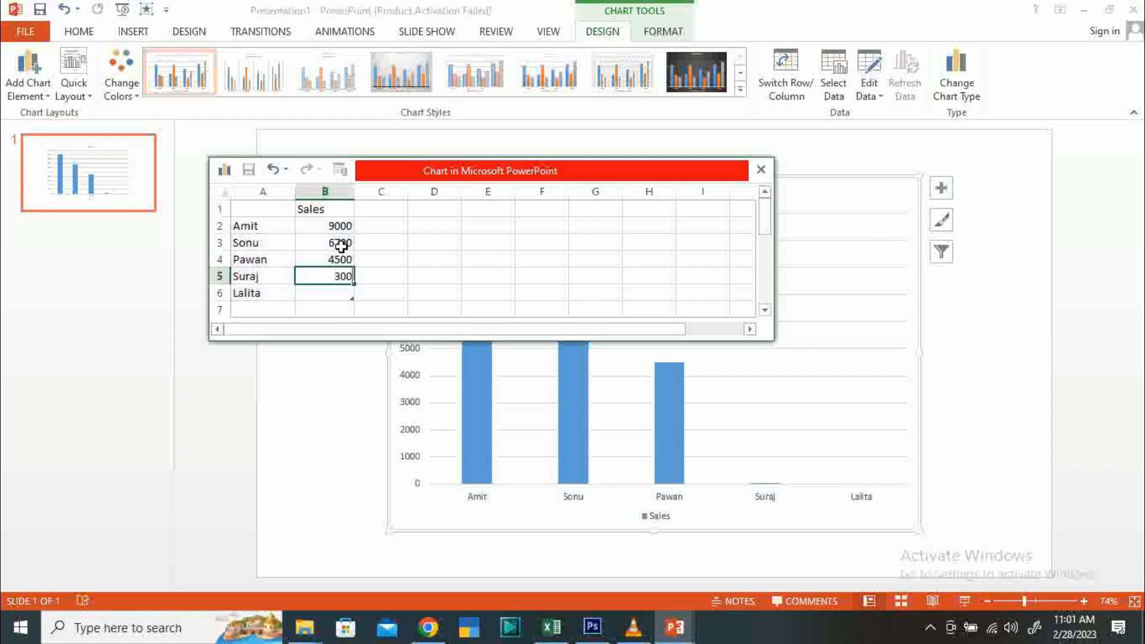
pyautogui.write('0')
pyautogui.press('Return')
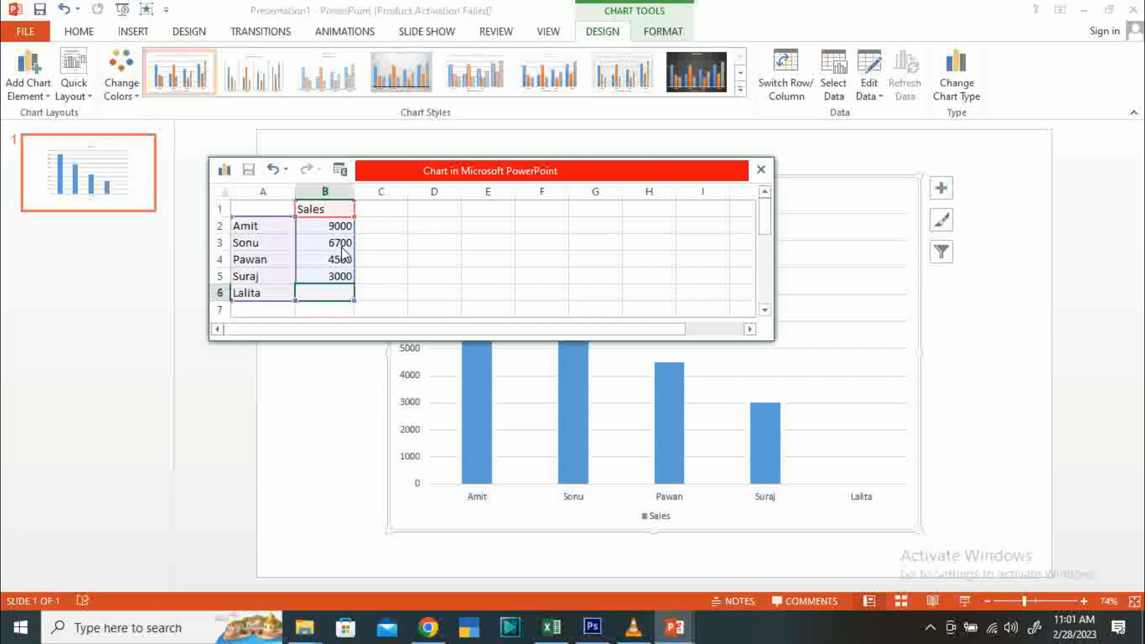
pyautogui.write('9500')
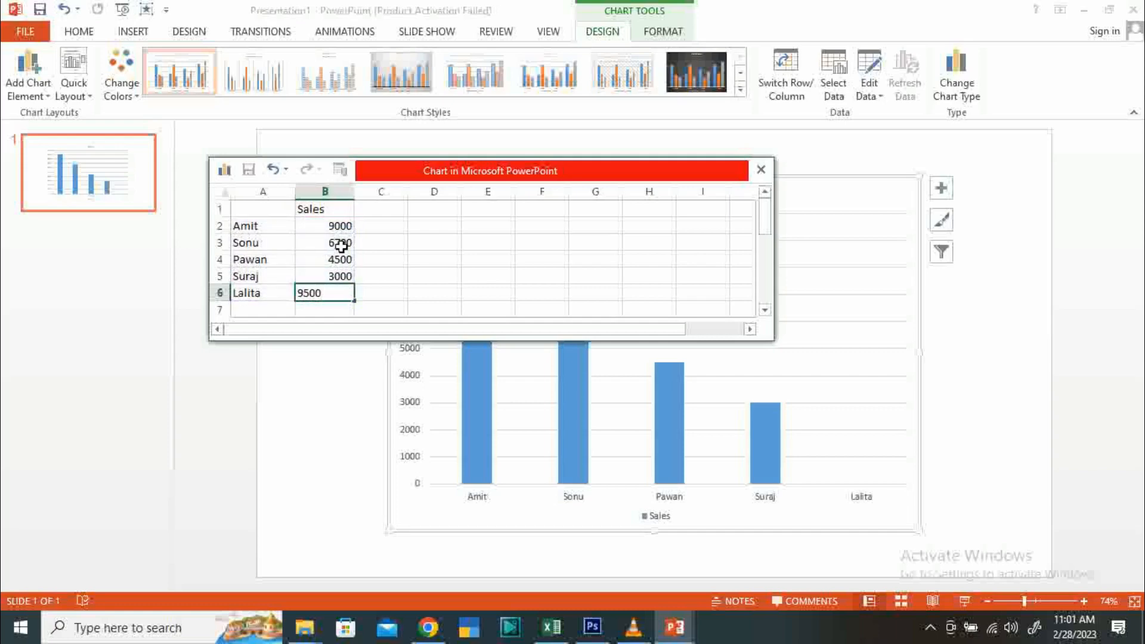
pyautogui.press('Return')
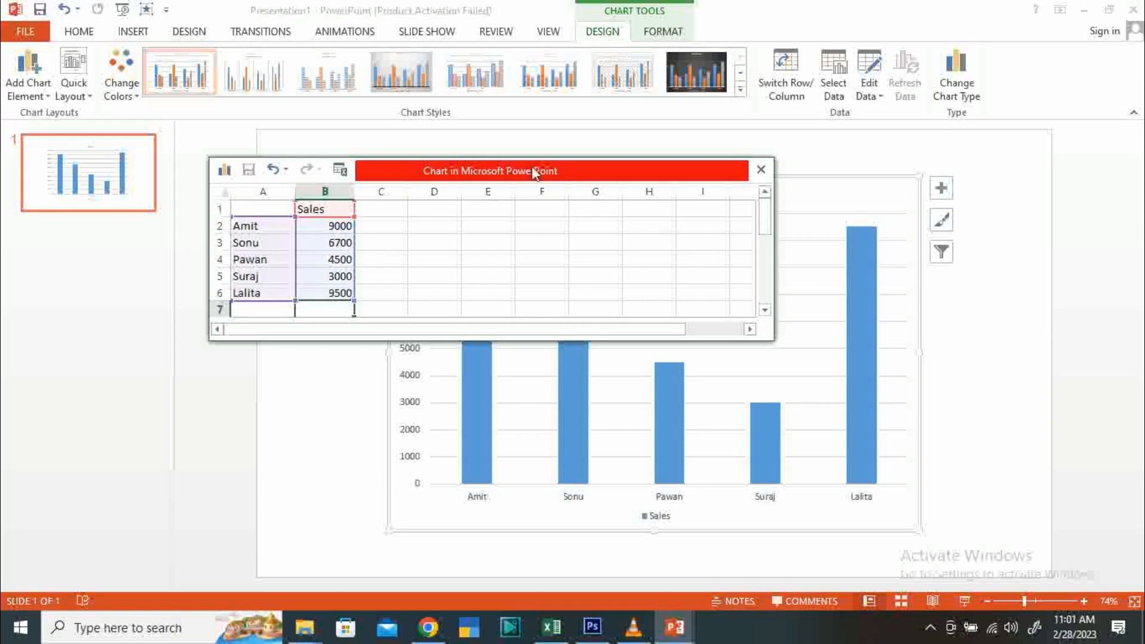
pyautogui.moveTo(536, 171); pyautogui.dragTo(331, 126)
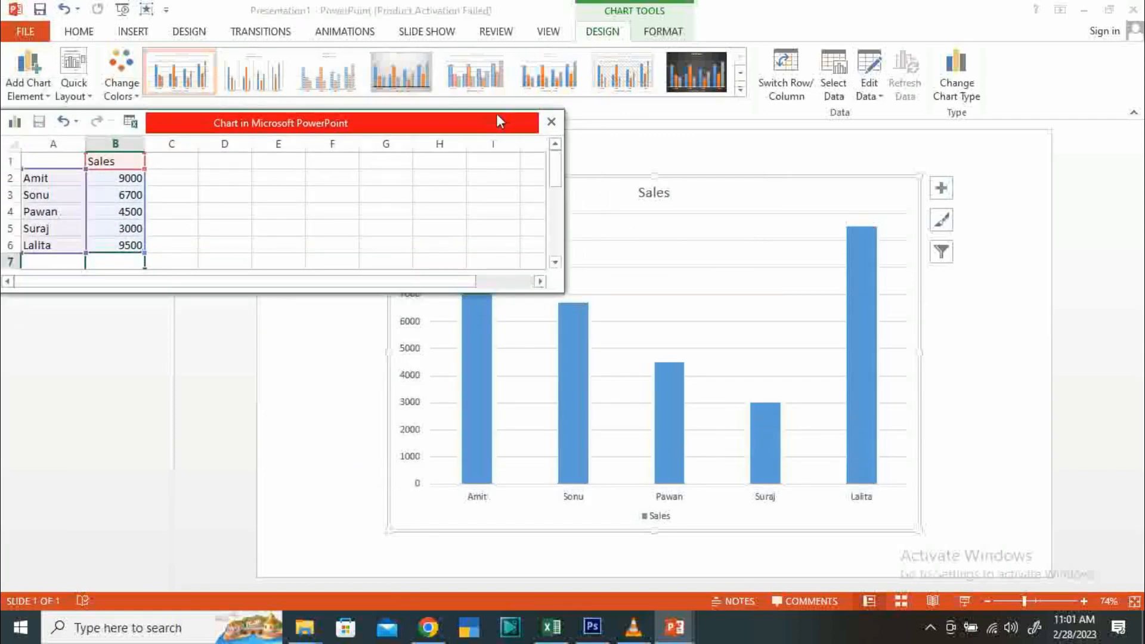
pyautogui.moveTo(510, 129); pyautogui.dragTo(554, 150)
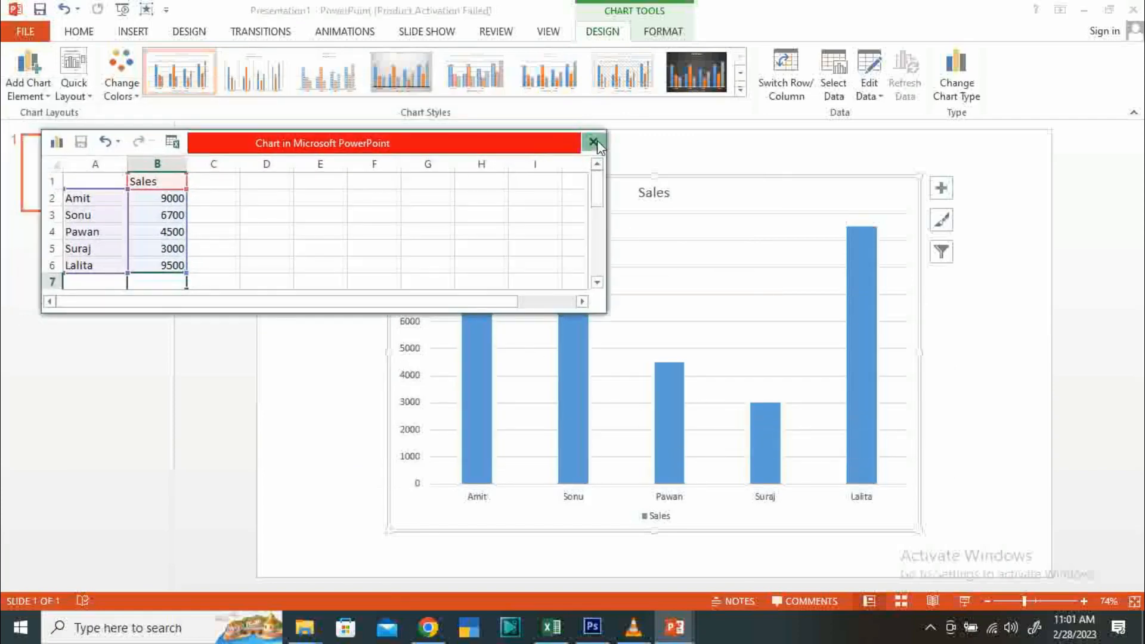
# Step: Close the chart's data sheet and enlarge the chart towards both sides and the top of the slide
pyautogui.click(593, 141)
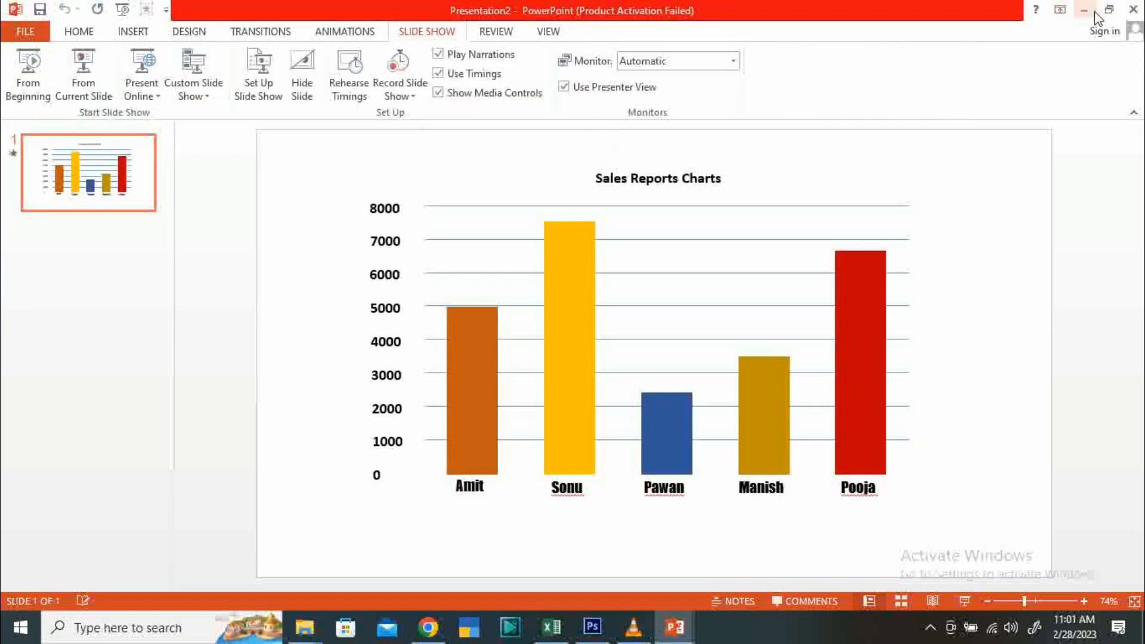
pyautogui.click(1093, 12)
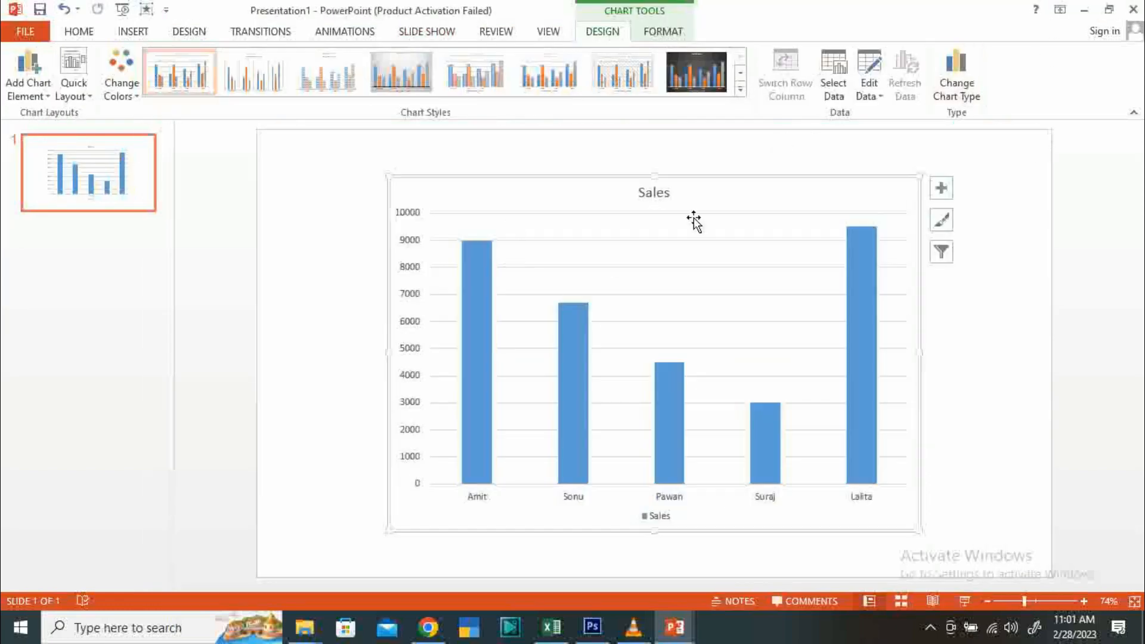
pyautogui.moveTo(388, 352); pyautogui.dragTo(301, 356)
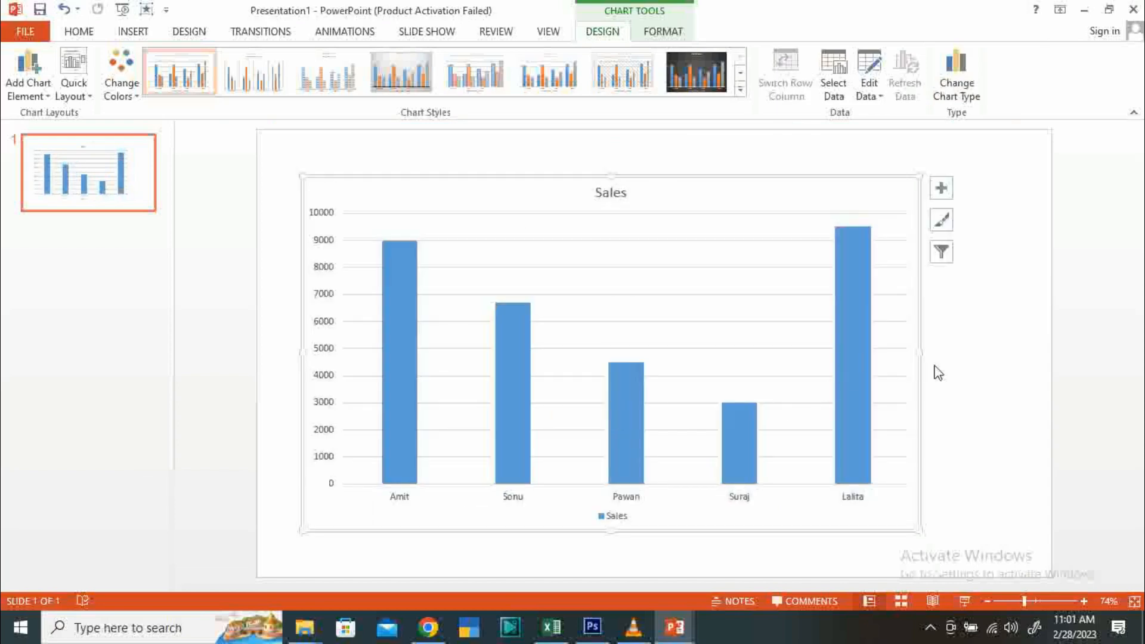
pyautogui.moveTo(921, 353); pyautogui.dragTo(1013, 367)
pyautogui.moveTo(657, 174); pyautogui.dragTo(654, 157)
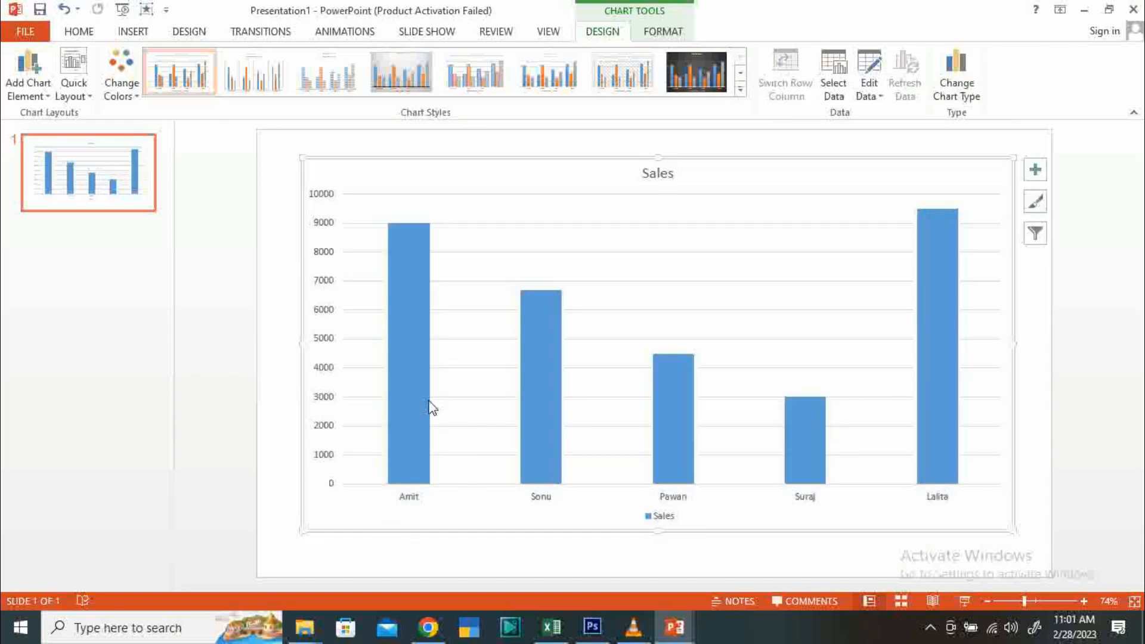
# Step: Delete the Sales legend and the chart title
pyautogui.click(668, 519)
pyautogui.press('Delete')
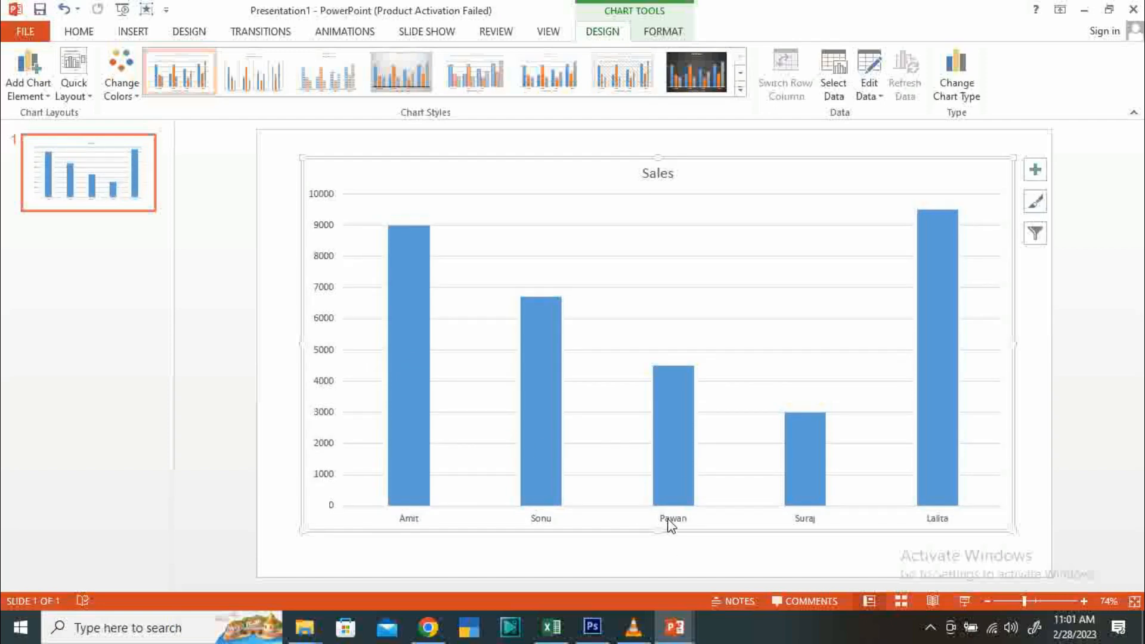
pyautogui.click(659, 174)
pyautogui.press('Delete')
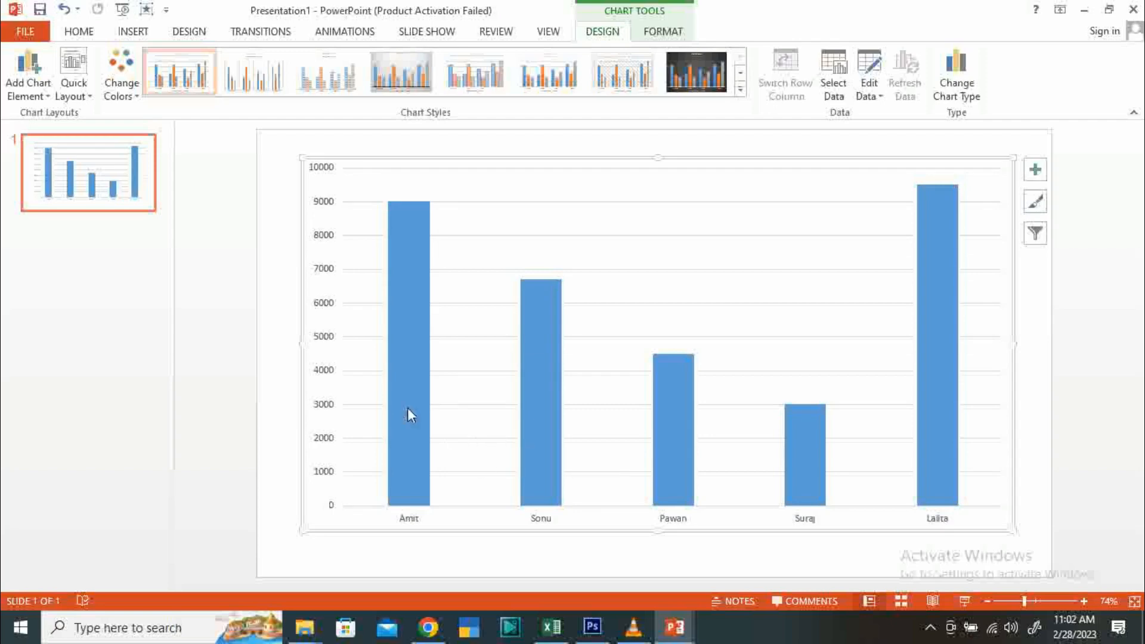
# Step: Set the Gap Width of the Sales data series to 96% to widen the columns
pyautogui.rightClick(416, 389)
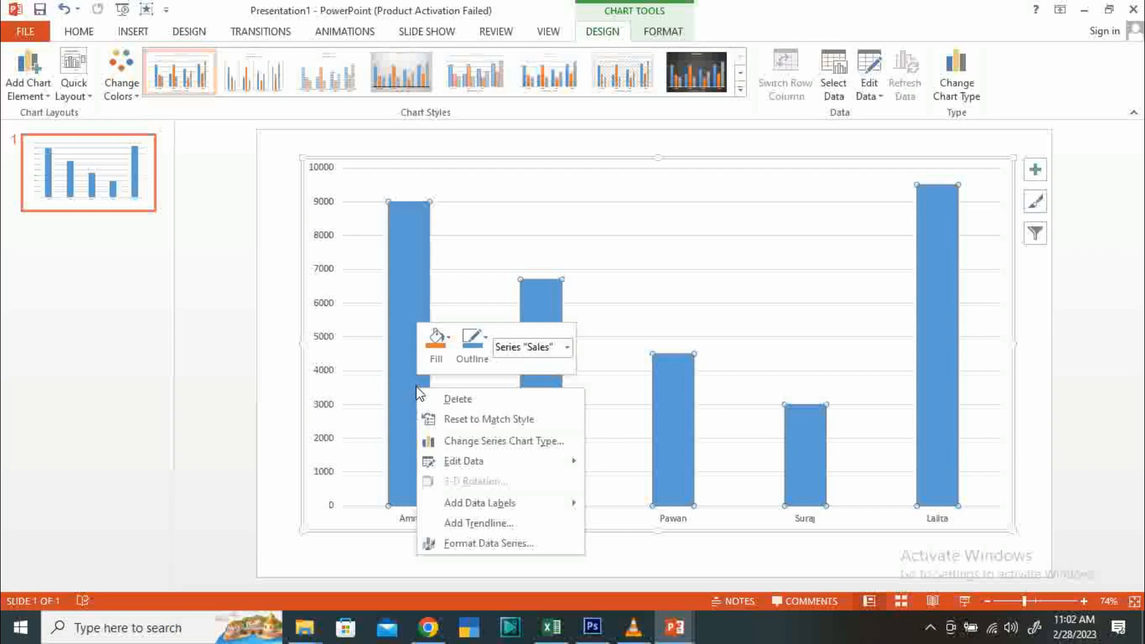
pyautogui.click(480, 543)
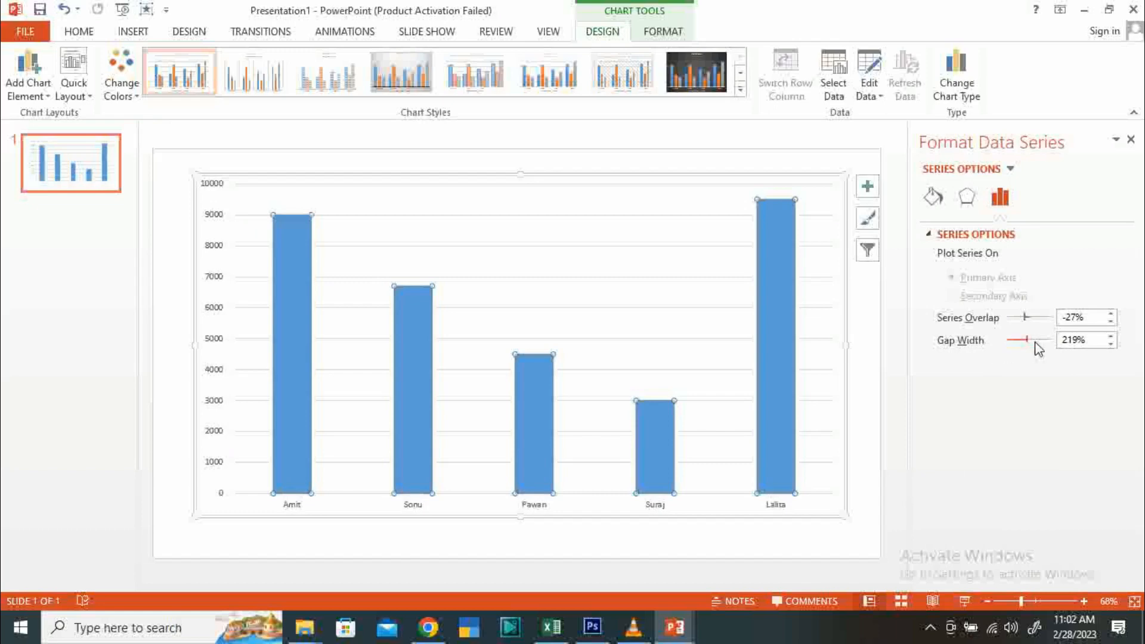
pyautogui.moveTo(1025, 343); pyautogui.dragTo(1014, 343)
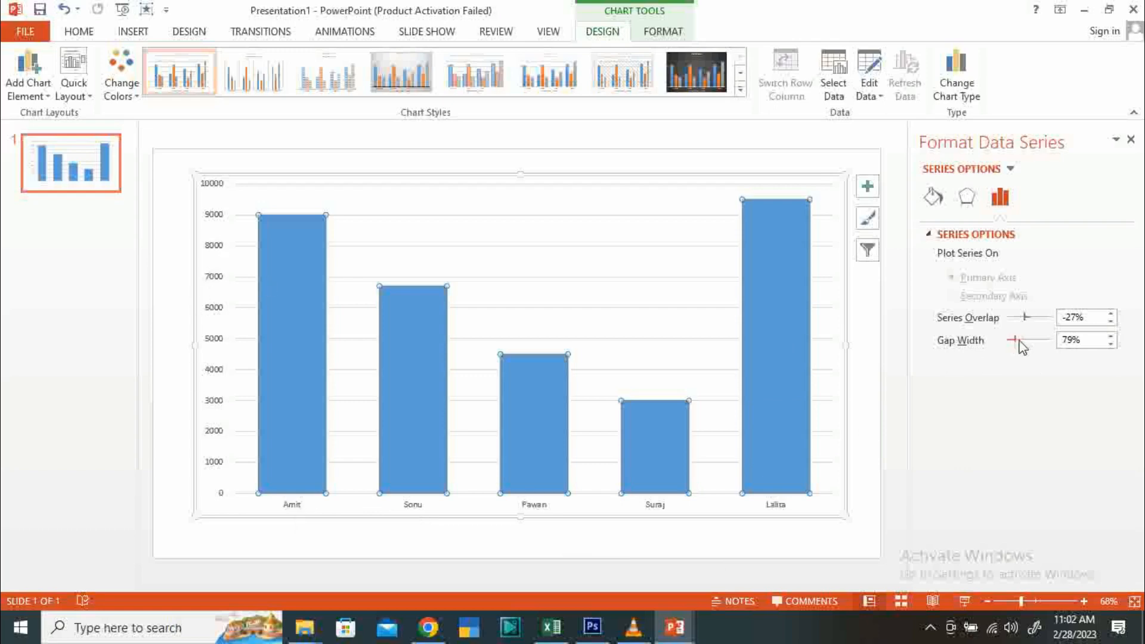
pyautogui.moveTo(1016, 341); pyautogui.dragTo(1018, 341)
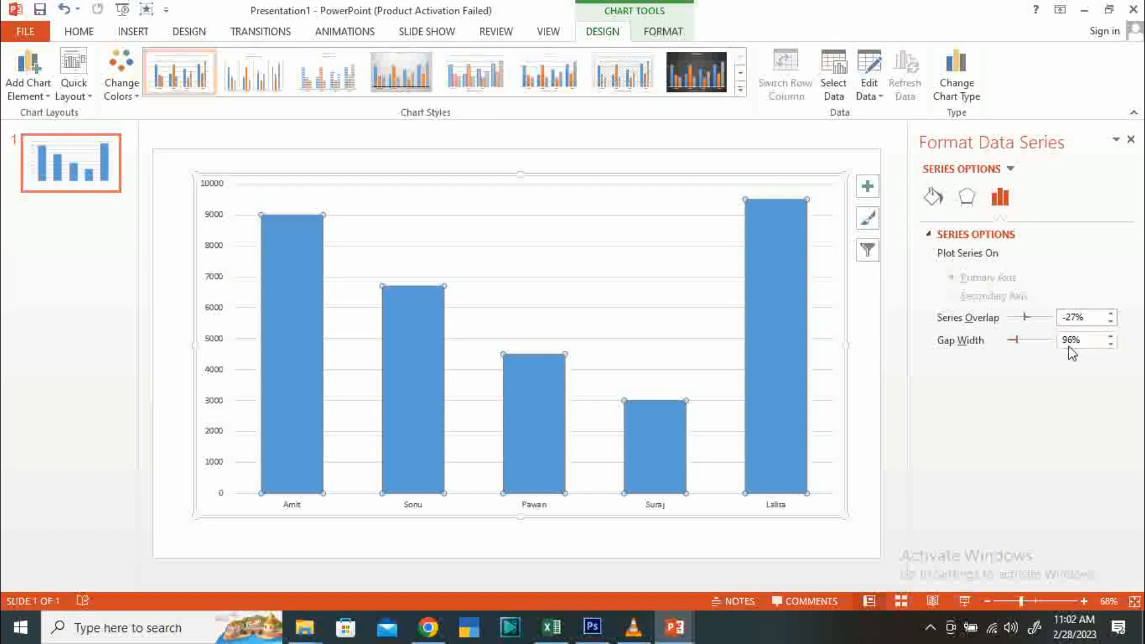
pyautogui.click(1131, 140)
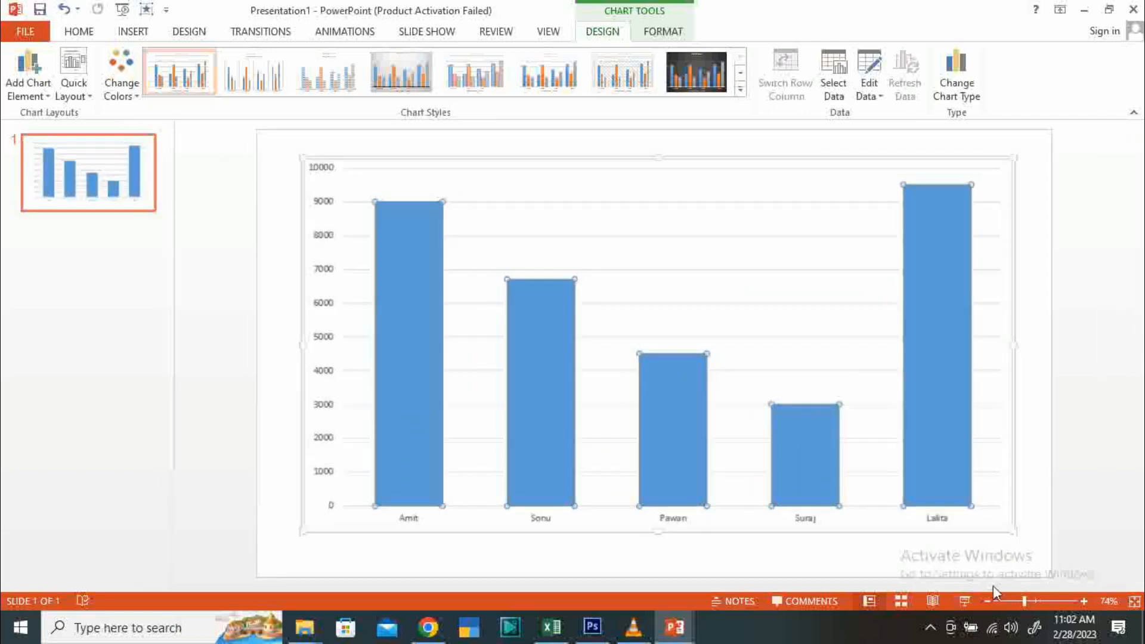
pyautogui.click(1034, 300)
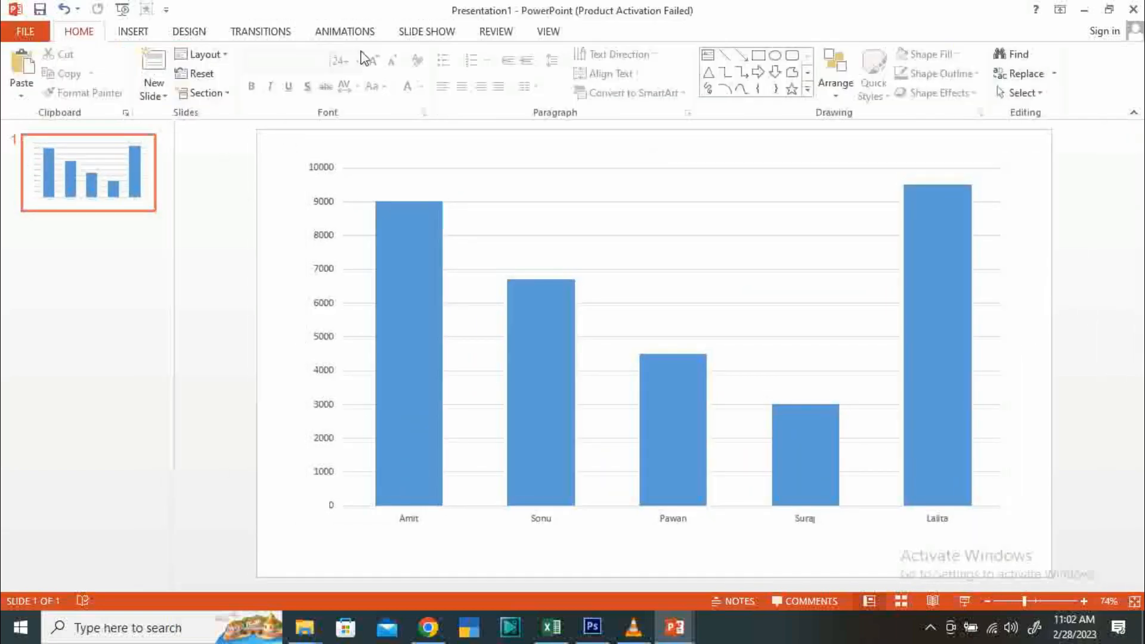
# Step: Draw a straight horizontal line about 11.1 inches long over the chart's 10000 gridline
pyautogui.click(137, 32)
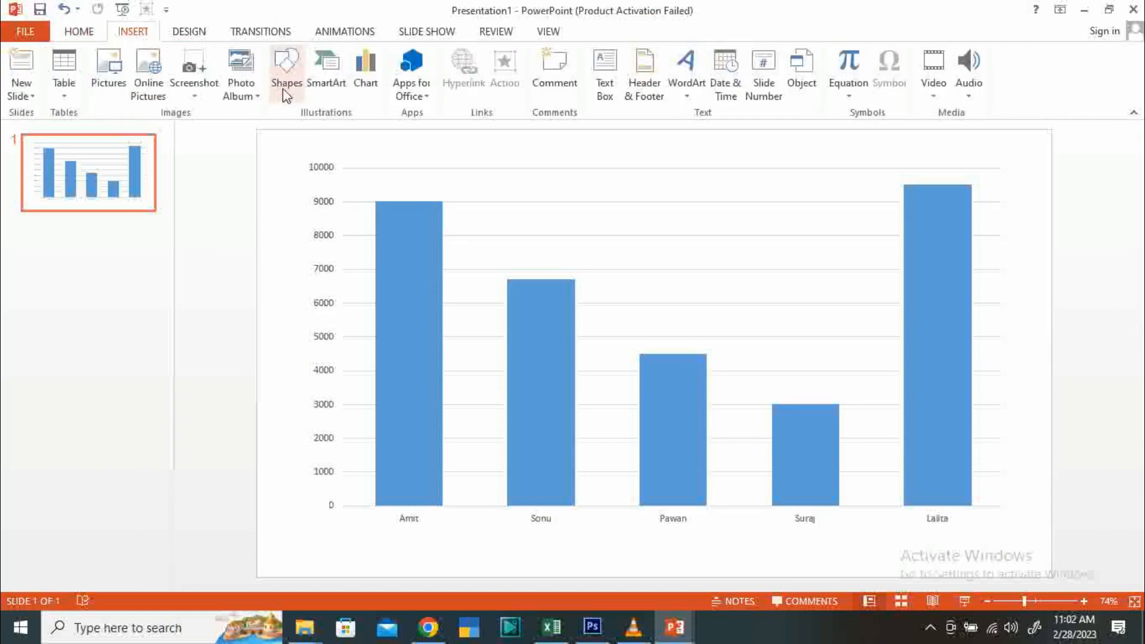
pyautogui.click(283, 88)
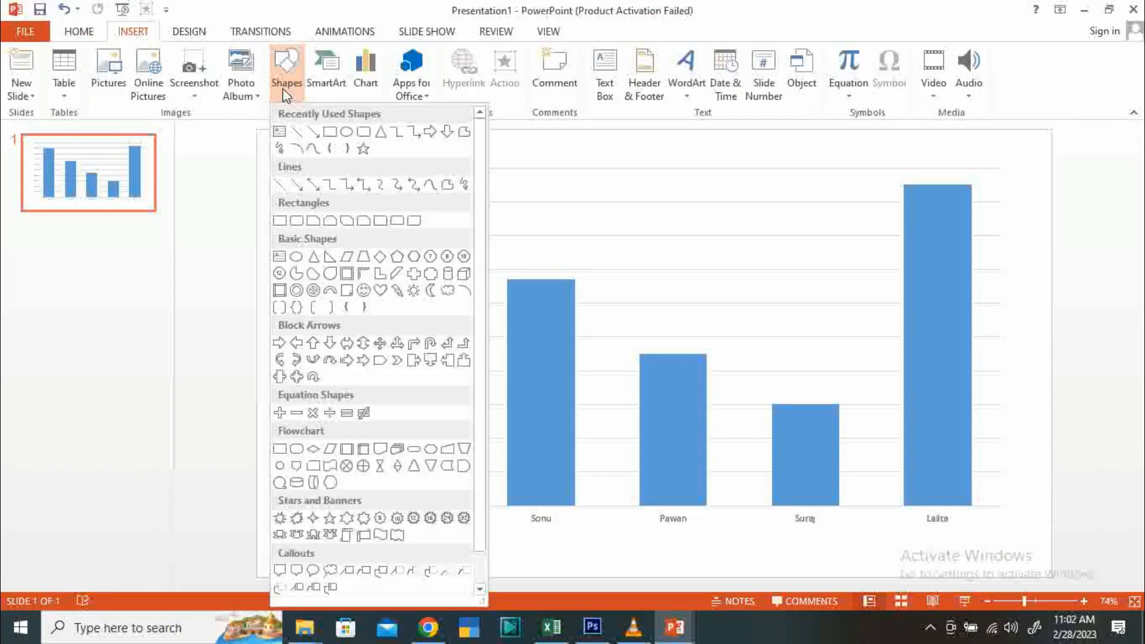
pyautogui.click(342, 6)
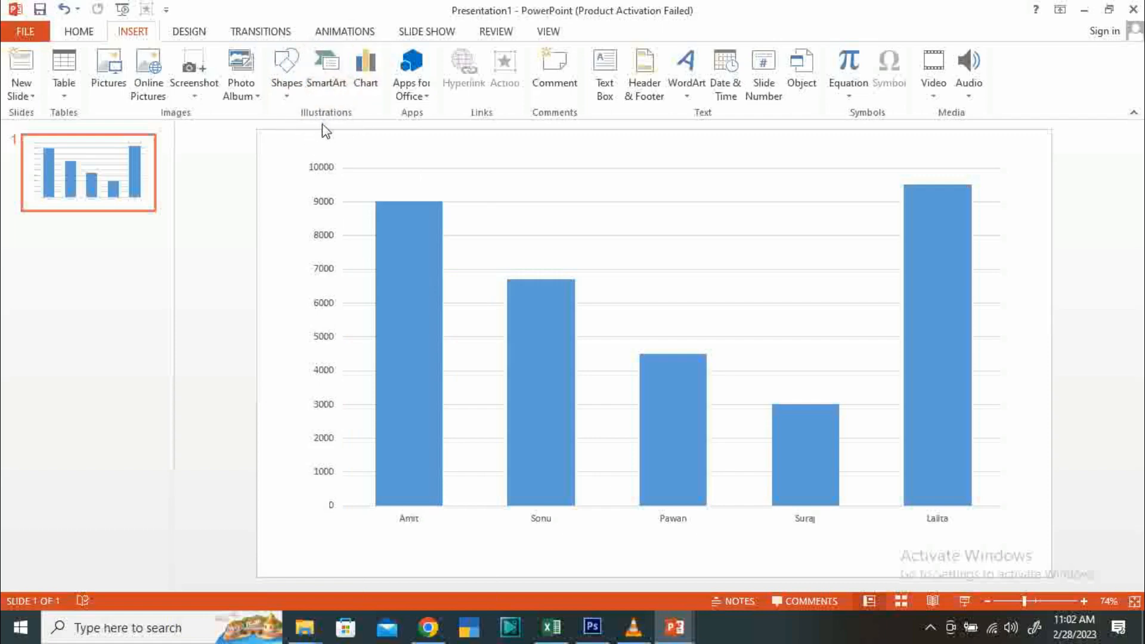
pyautogui.click(286, 95)
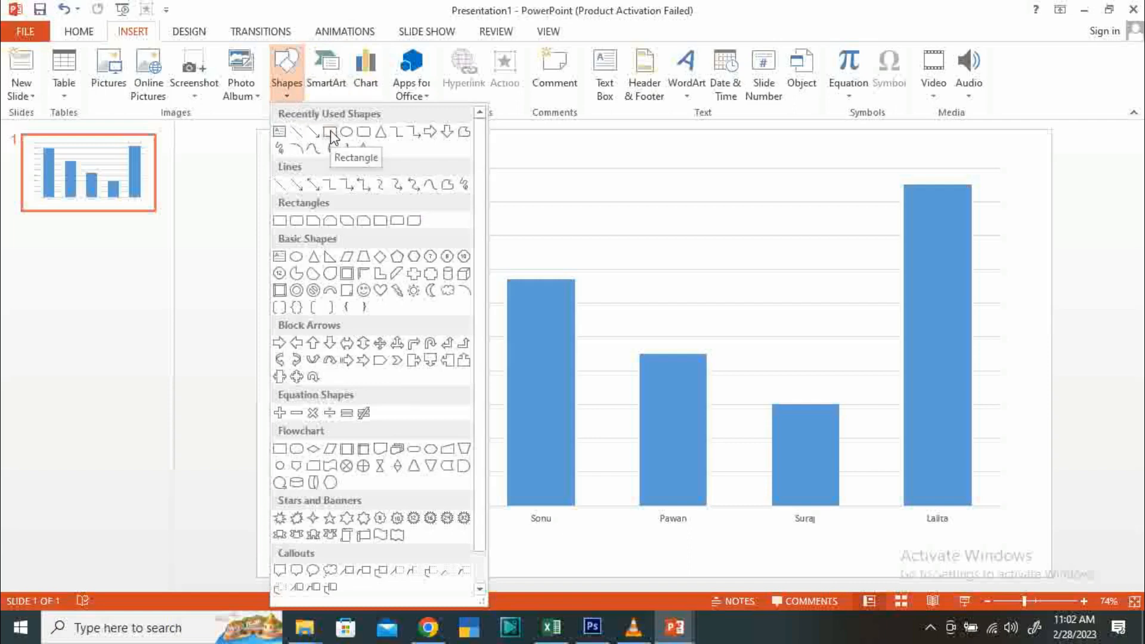
pyautogui.click(295, 134)
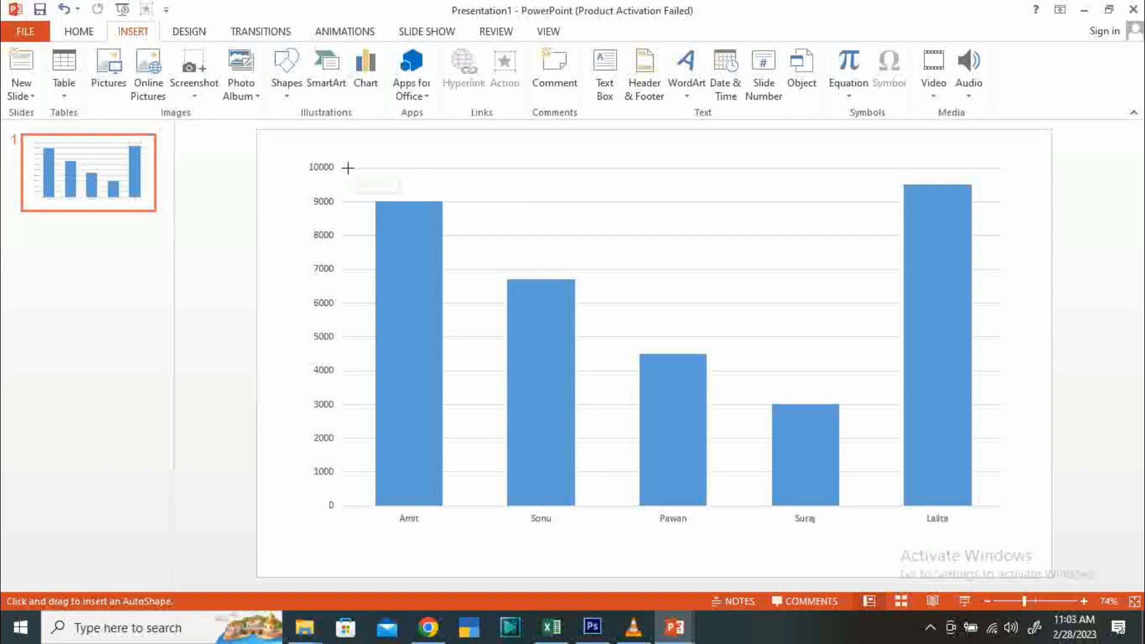
pyautogui.moveTo(347, 168); pyautogui.dragTo(1008, 166)
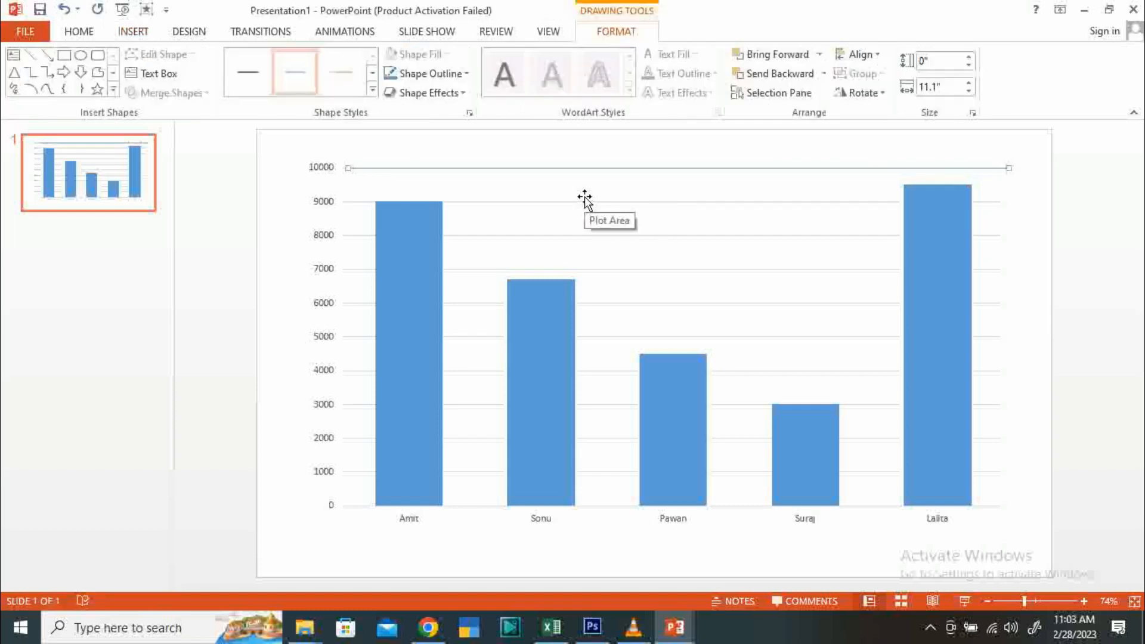
# Step: Duplicate the line and place the copy on the 9000 gridline
pyautogui.hotkey('ctrl', 'd')
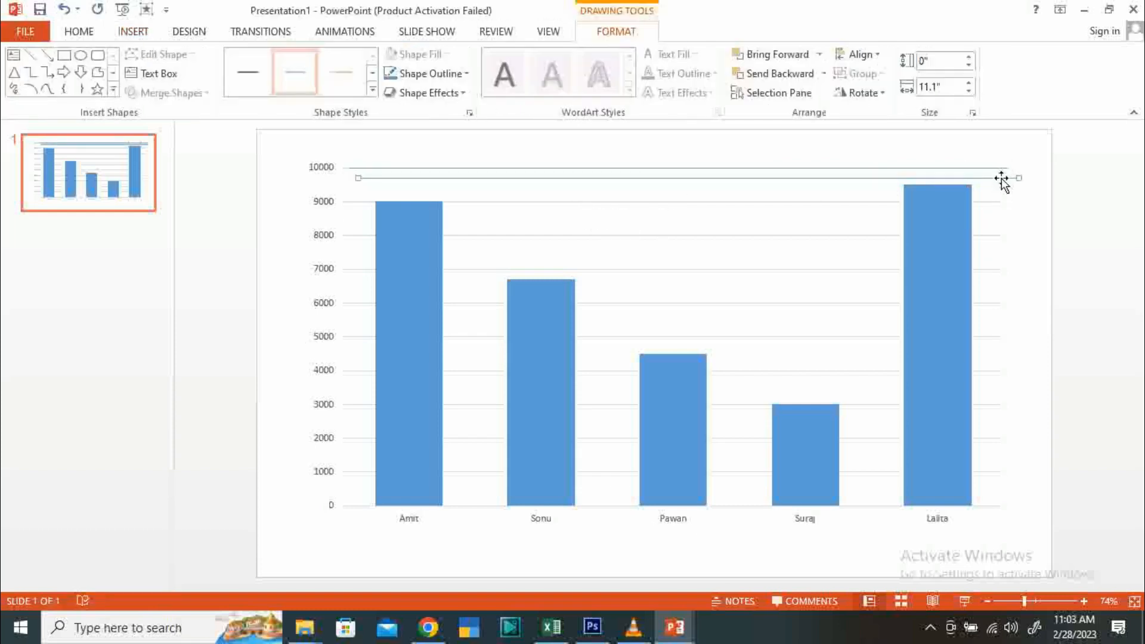
pyautogui.moveTo(1000, 178); pyautogui.dragTo(986, 201)
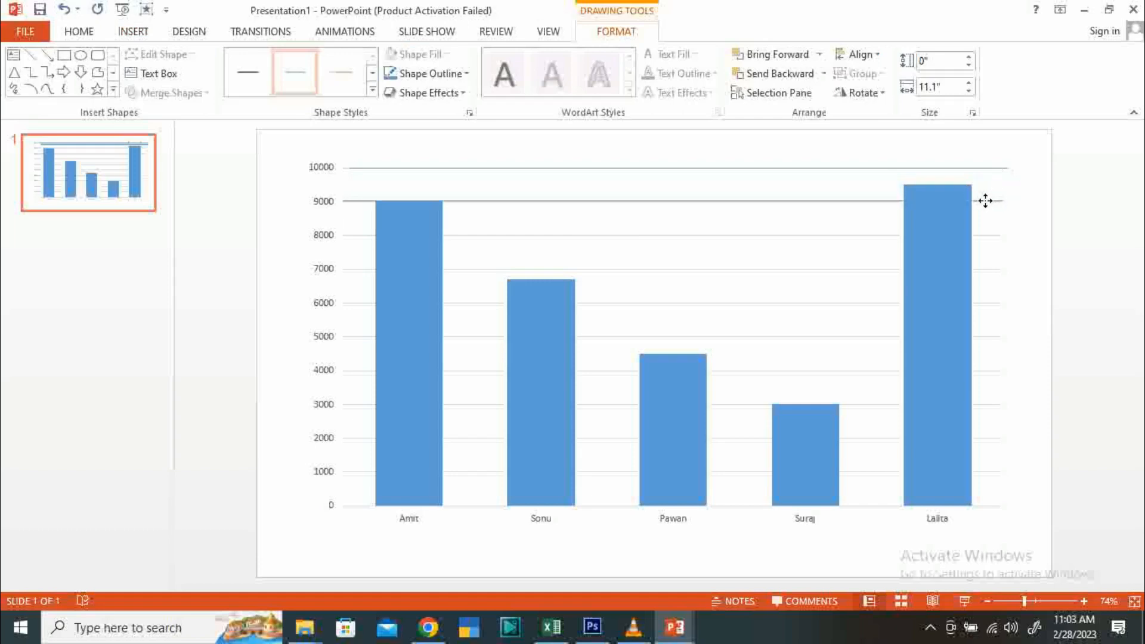
pyautogui.moveTo(984, 202); pyautogui.dragTo(985, 203)
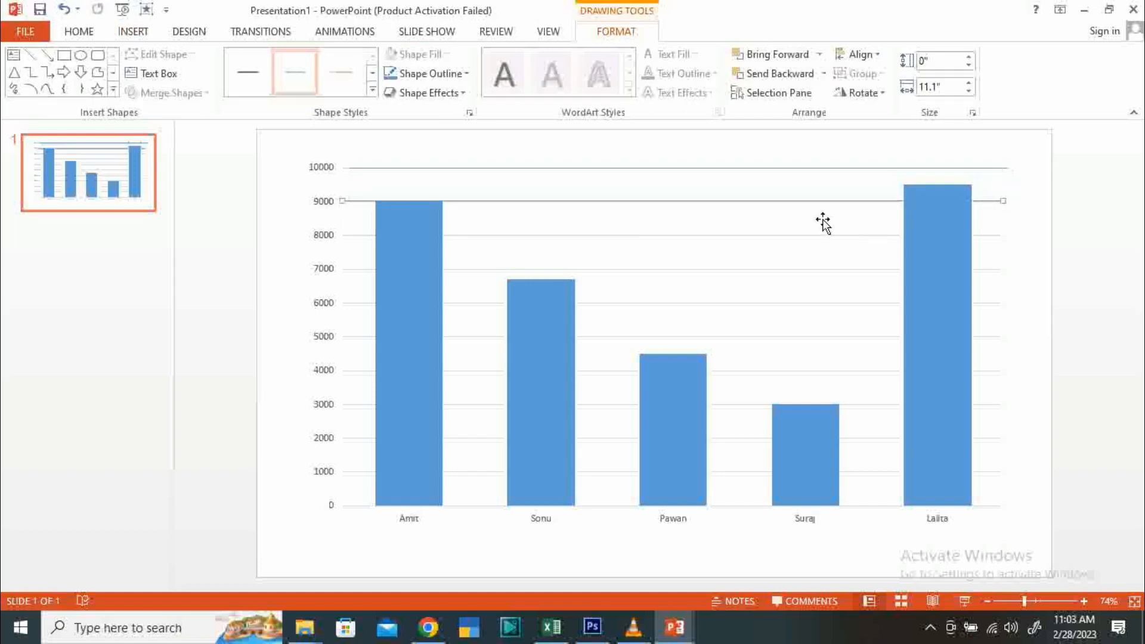
# Step: Duplicate the 9000 line seven times down the chart at the same spacing
pyautogui.hotkey('ctrl', 'd')
pyautogui.hotkey('ctrl', 'd')
pyautogui.hotkey('ctrl', 'd')
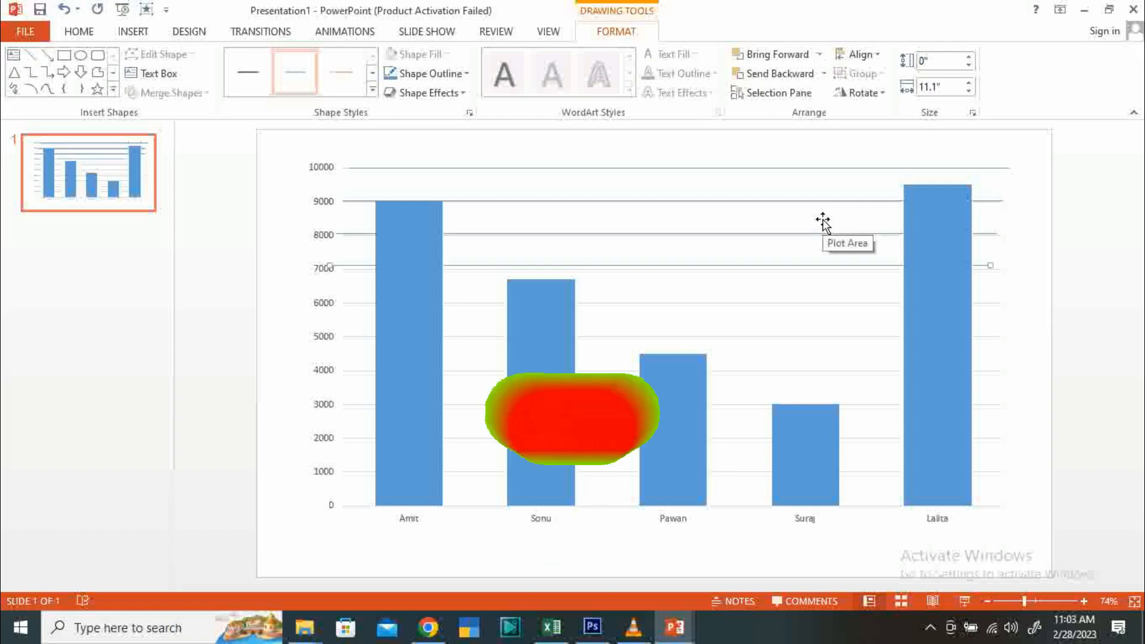
pyautogui.hotkey('ctrl', 'd')
pyautogui.hotkey('ctrl', 'd')
pyautogui.hotkey('ctrl', 'd')
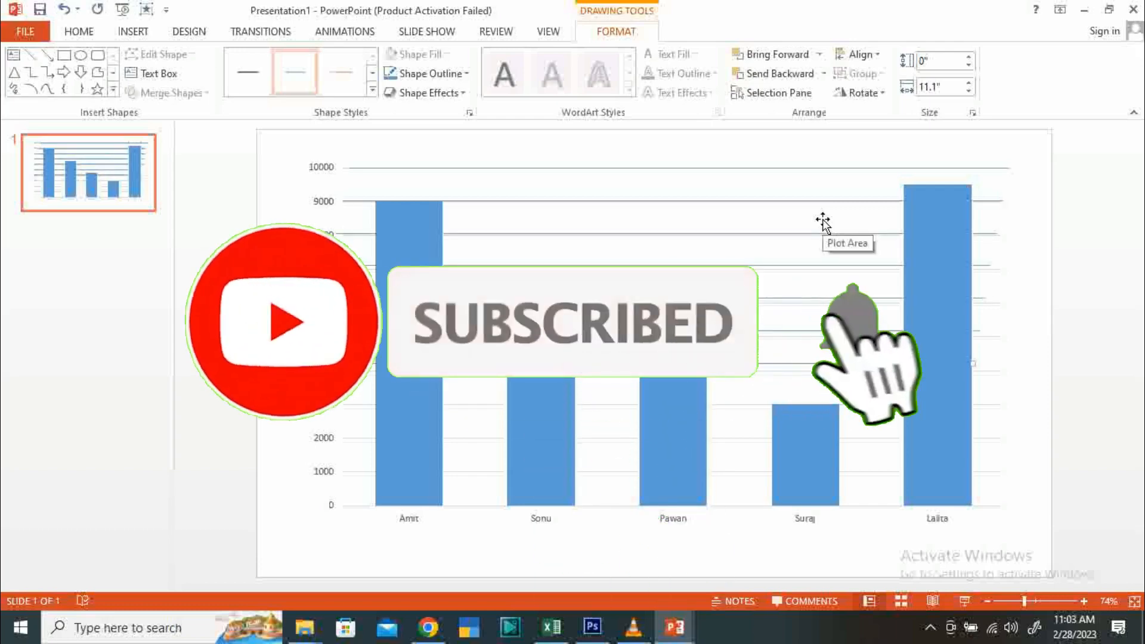
pyautogui.hotkey('ctrl', 'd')
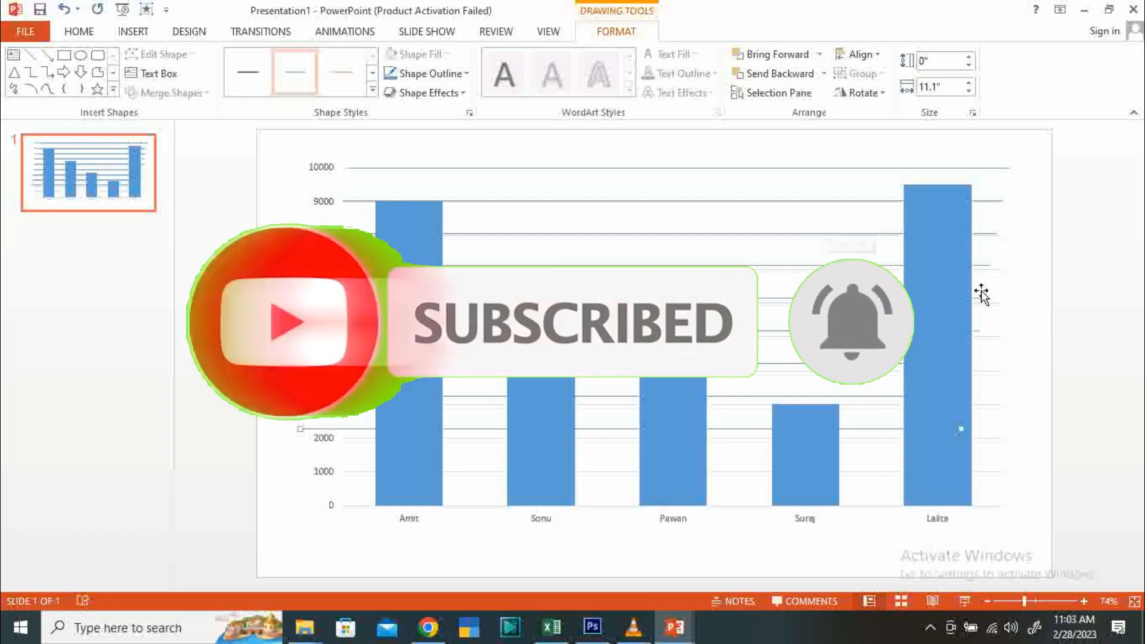
# Step: Move the copied lines onto the gridlines down to 2000 and place one more duplicate on the 1000 gridline
pyautogui.click(990, 233)
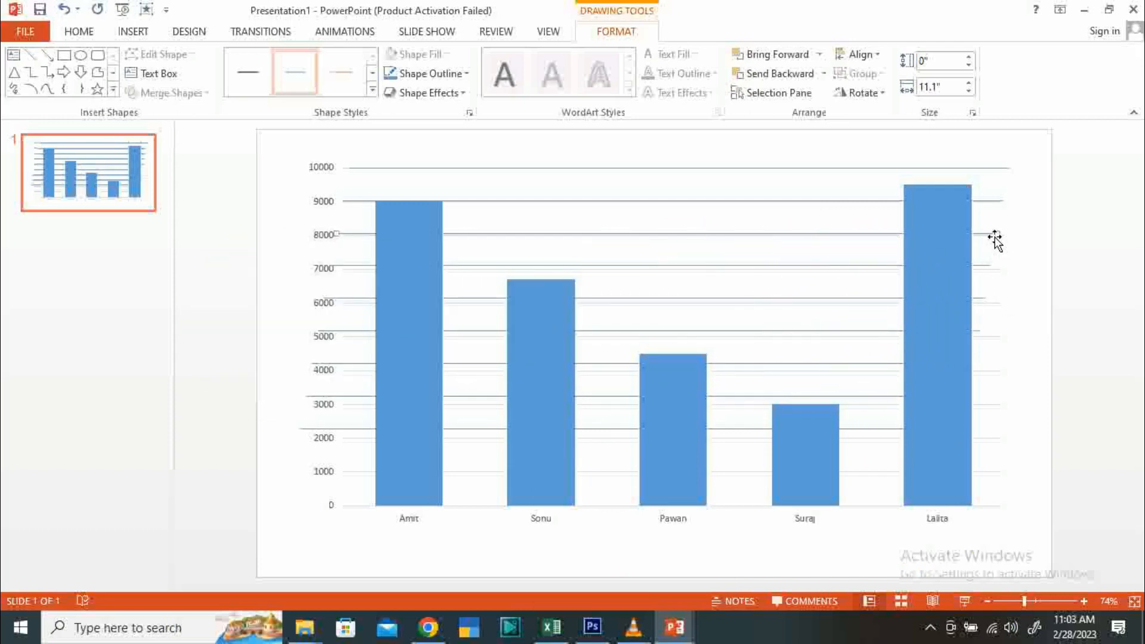
pyautogui.moveTo(989, 233); pyautogui.dragTo(1000, 337)
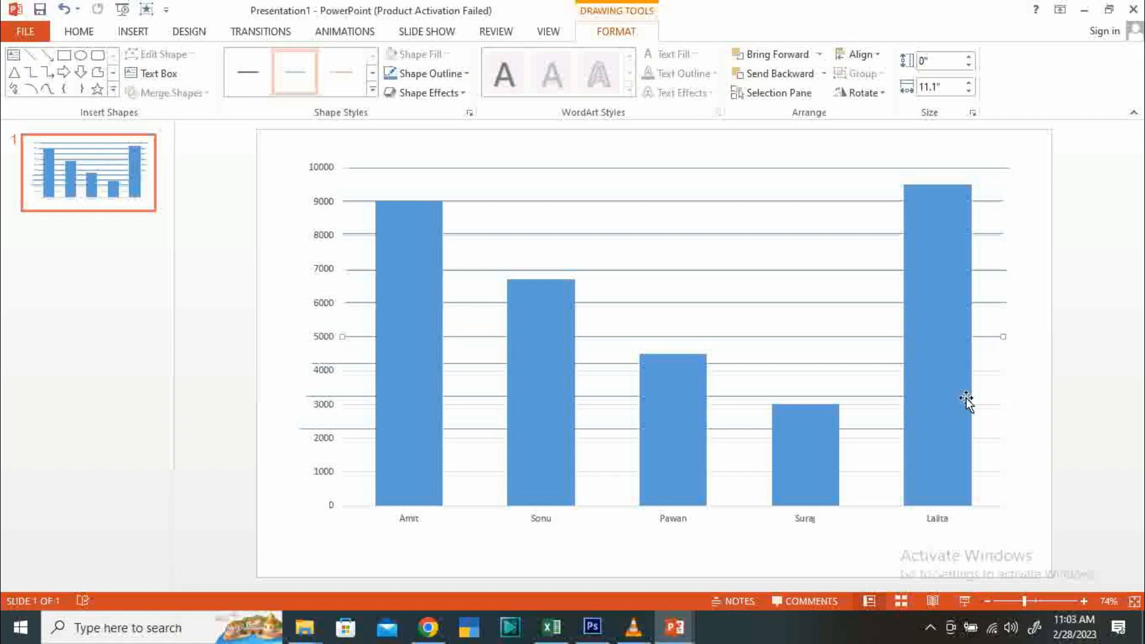
pyautogui.moveTo(877, 364); pyautogui.dragTo(910, 369)
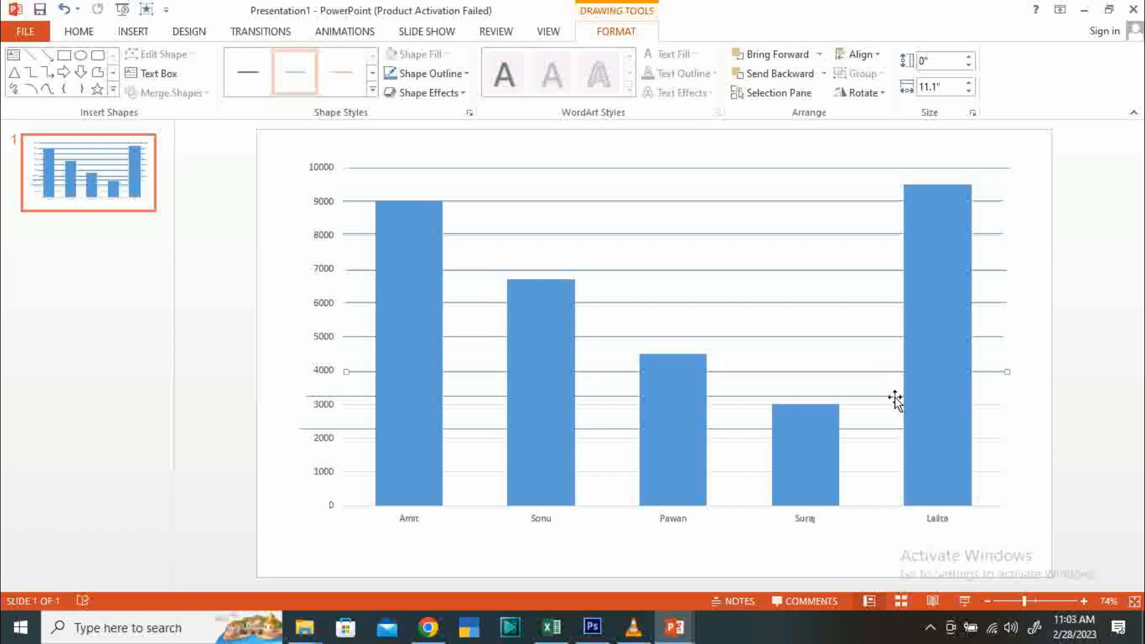
pyautogui.moveTo(889, 393); pyautogui.dragTo(919, 440)
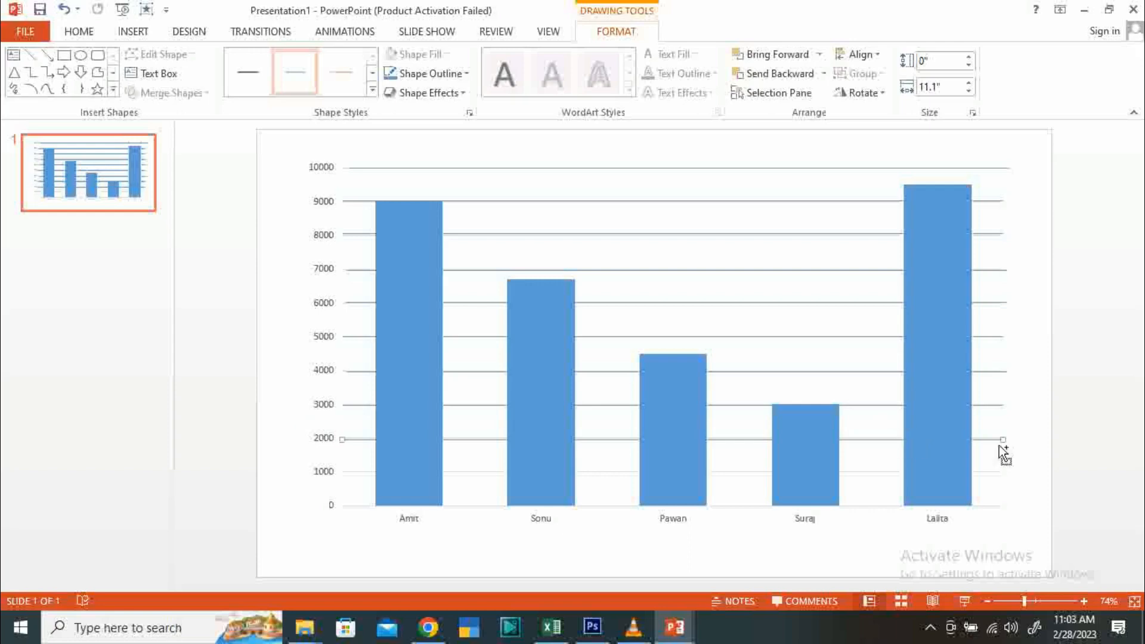
pyautogui.hotkey('ctrl', 'd')
pyautogui.moveTo(993, 451); pyautogui.dragTo(987, 472)
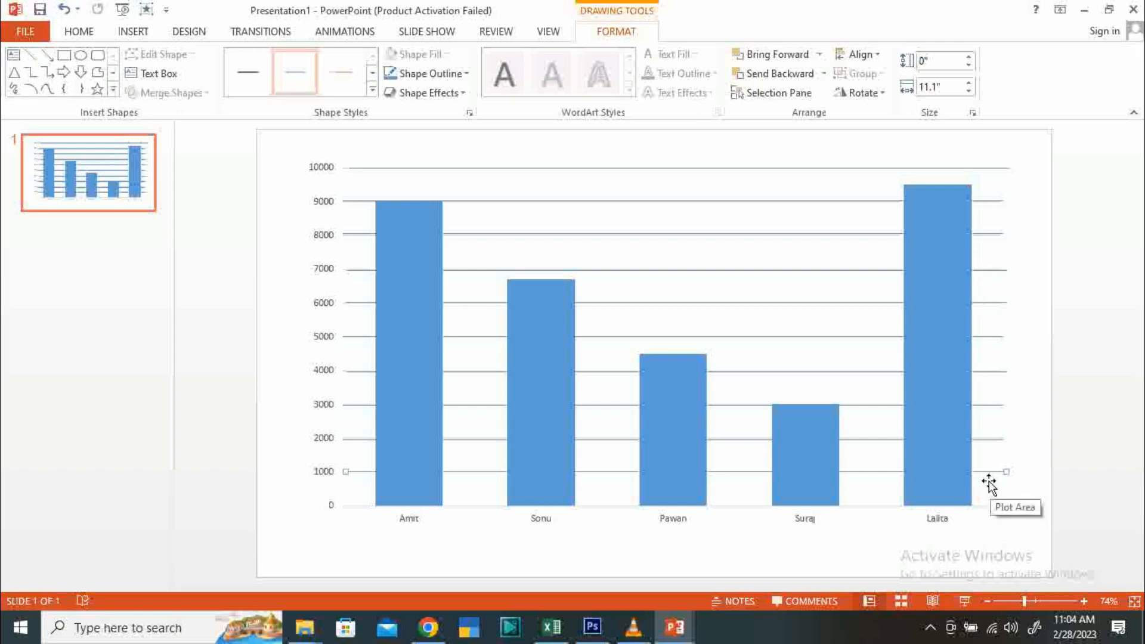
# Step: Select all ten drawn lines and apply Align Center to them
pyautogui.moveTo(1001, 475); pyautogui.dragTo(998, 443)
pyautogui.hotkey('ctrl', 'd')
pyautogui.hotkey('ctrl', 'd')
pyautogui.hotkey('ctrl', 'd')
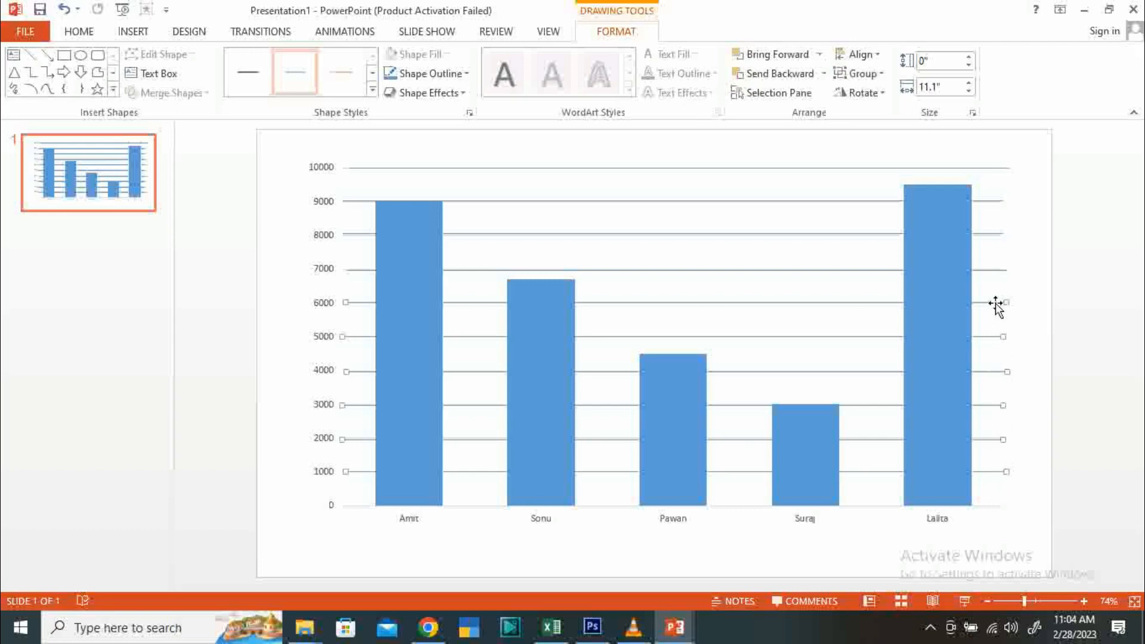
pyautogui.hotkey('ctrl', 'd')
pyautogui.hotkey('ctrl', 'd')
pyautogui.hotkey('ctrl', 'd')
pyautogui.click(864, 59)
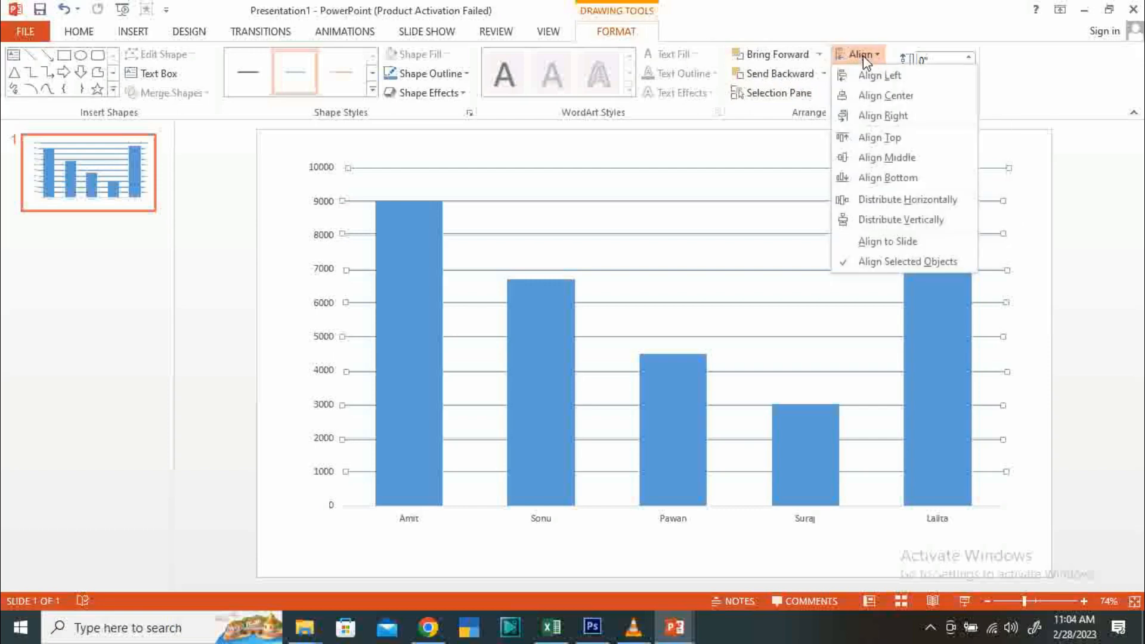
pyautogui.click(888, 98)
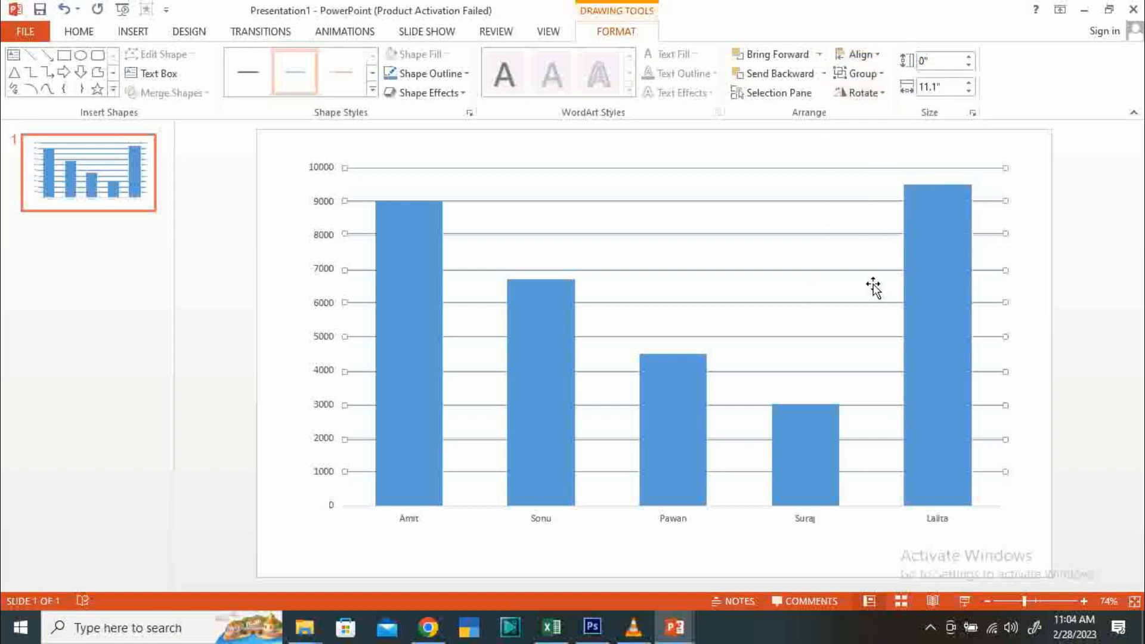
# Step: Group the ten lines and send the group to the back, behind the chart
pyautogui.click(877, 247)
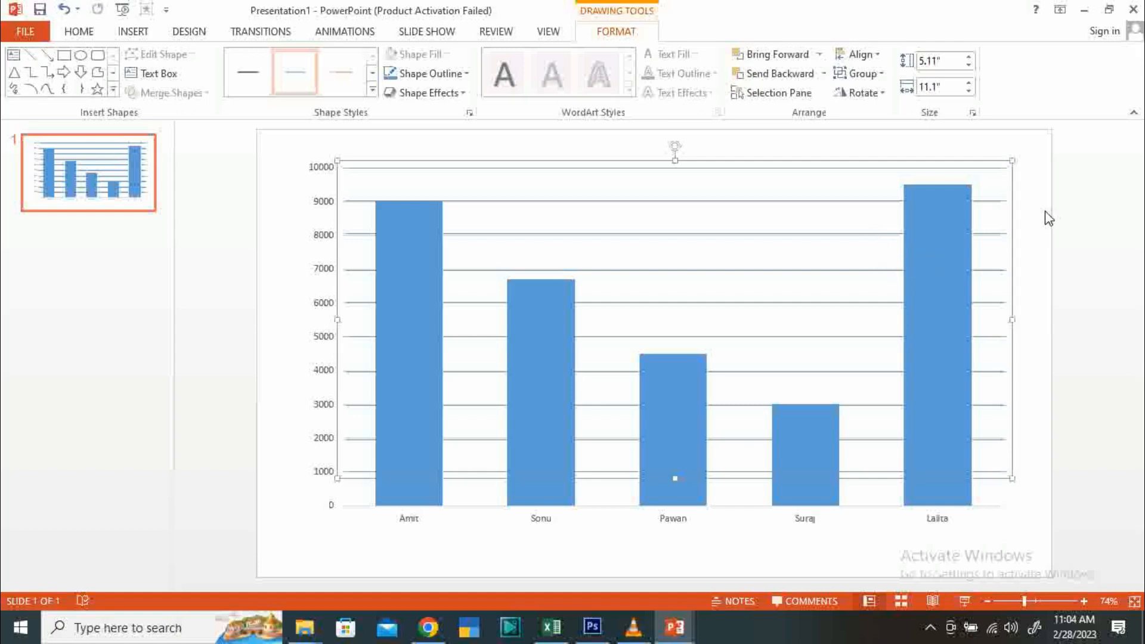
pyautogui.click(883, 75)
pyautogui.click(822, 9)
pyautogui.click(824, 73)
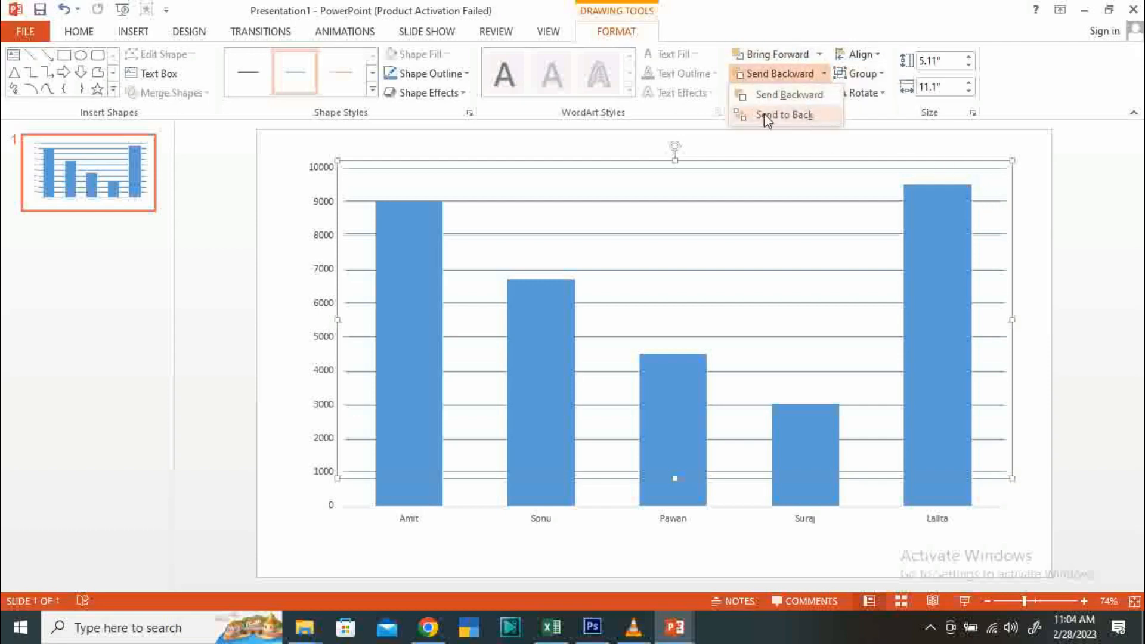
pyautogui.click(805, 118)
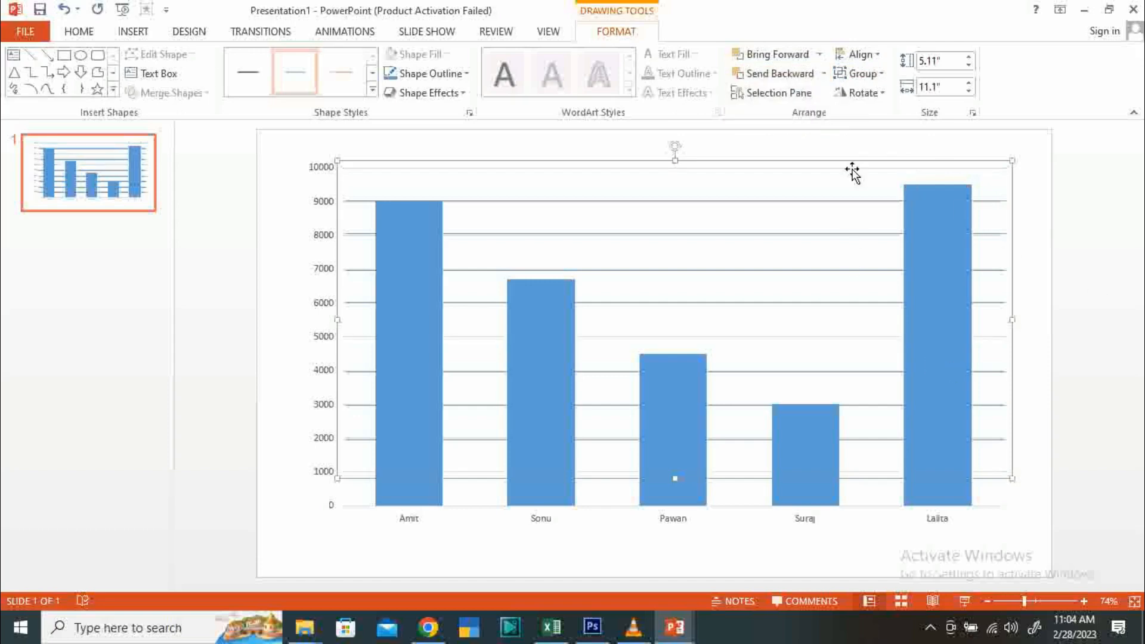
# Step: Draw a rectangle about 5.12" high and 1.13" wide exactly over the chart's first column
pyautogui.click(1009, 488)
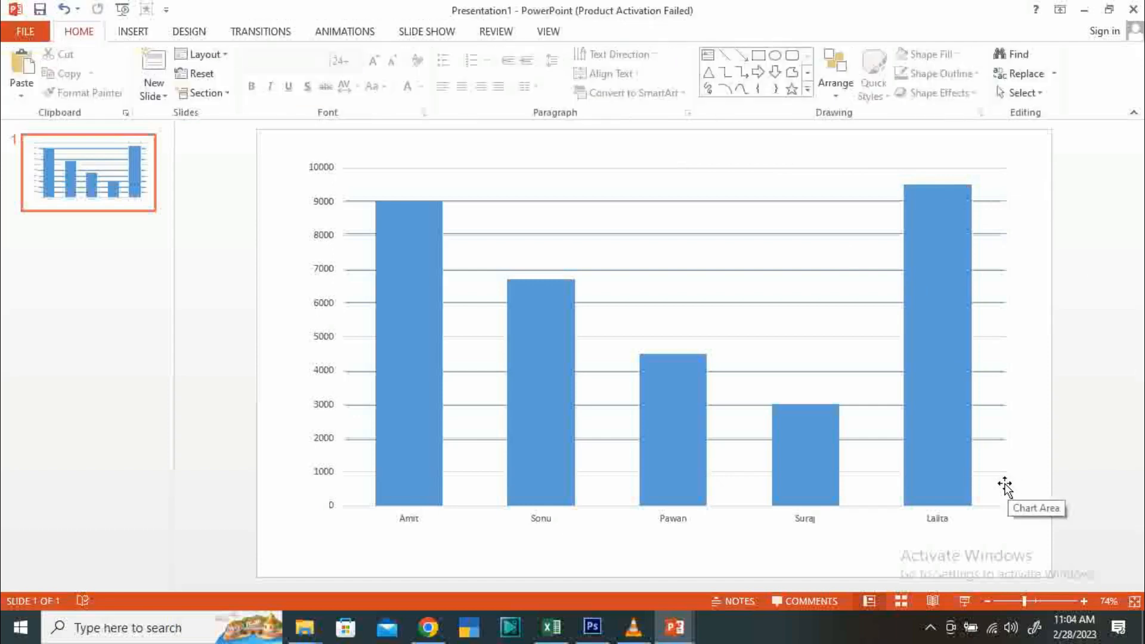
pyautogui.click(133, 33)
pyautogui.click(286, 75)
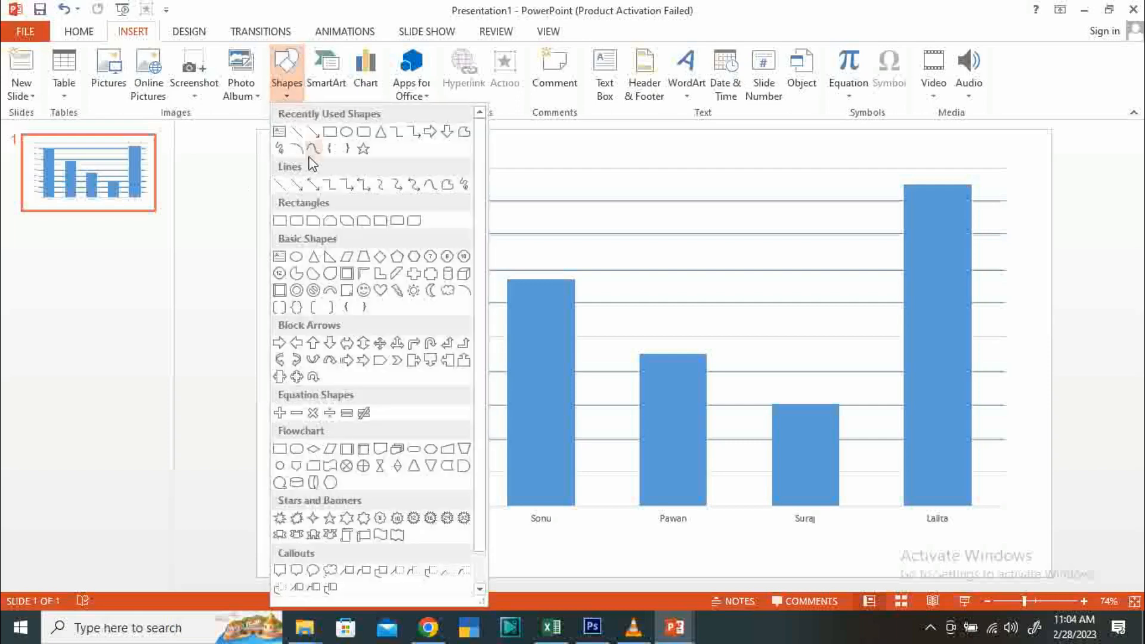
pyautogui.click(329, 133)
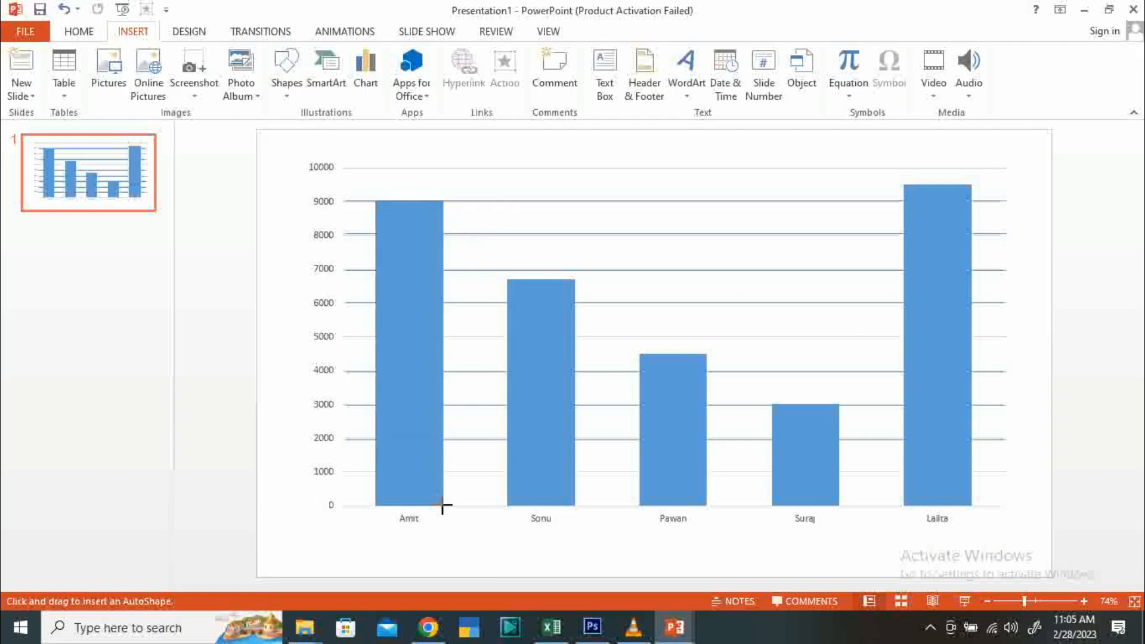
pyautogui.moveTo(375, 200); pyautogui.dragTo(442, 506)
# Step: Fill the rectangle over the first column with standard red and remove its outline
pyautogui.click(417, 55)
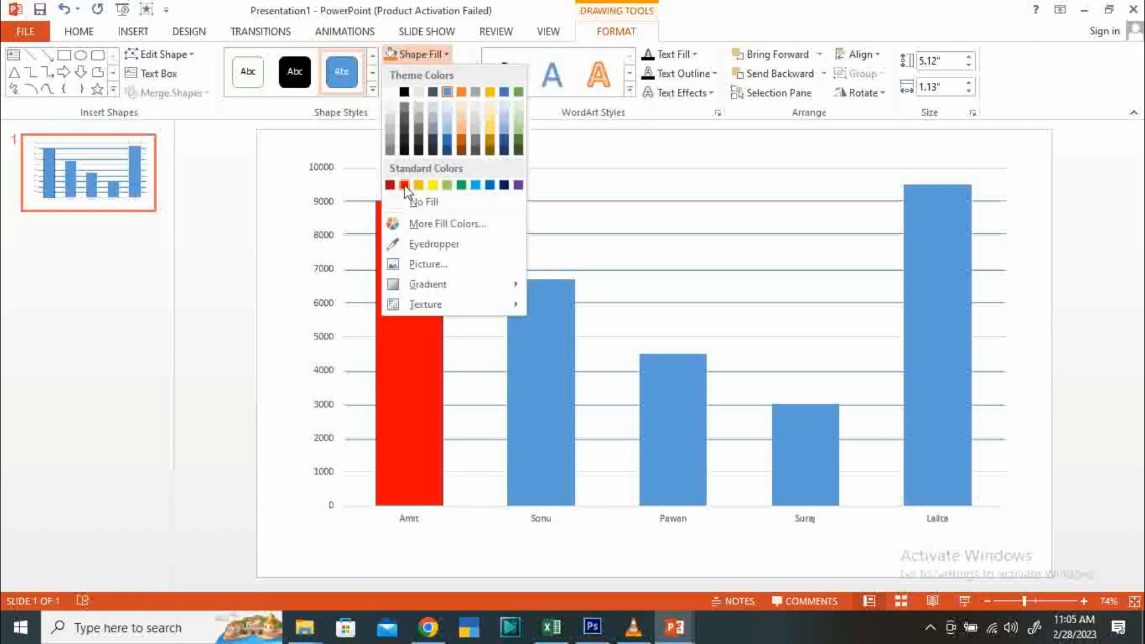
pyautogui.click(404, 186)
pyautogui.click(413, 74)
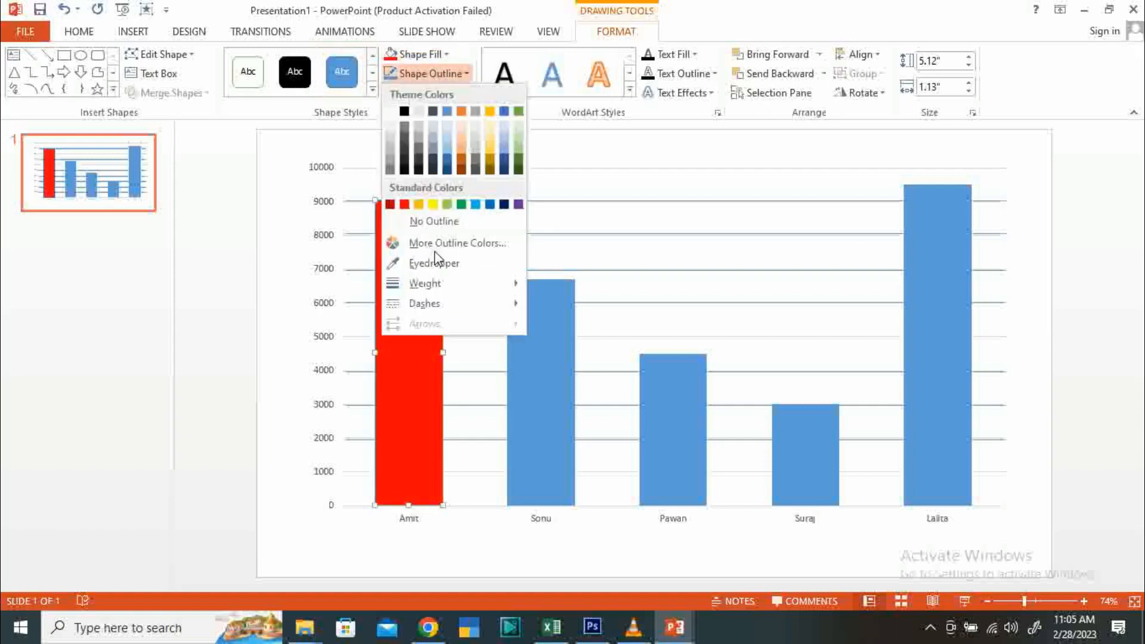
pyautogui.click(430, 221)
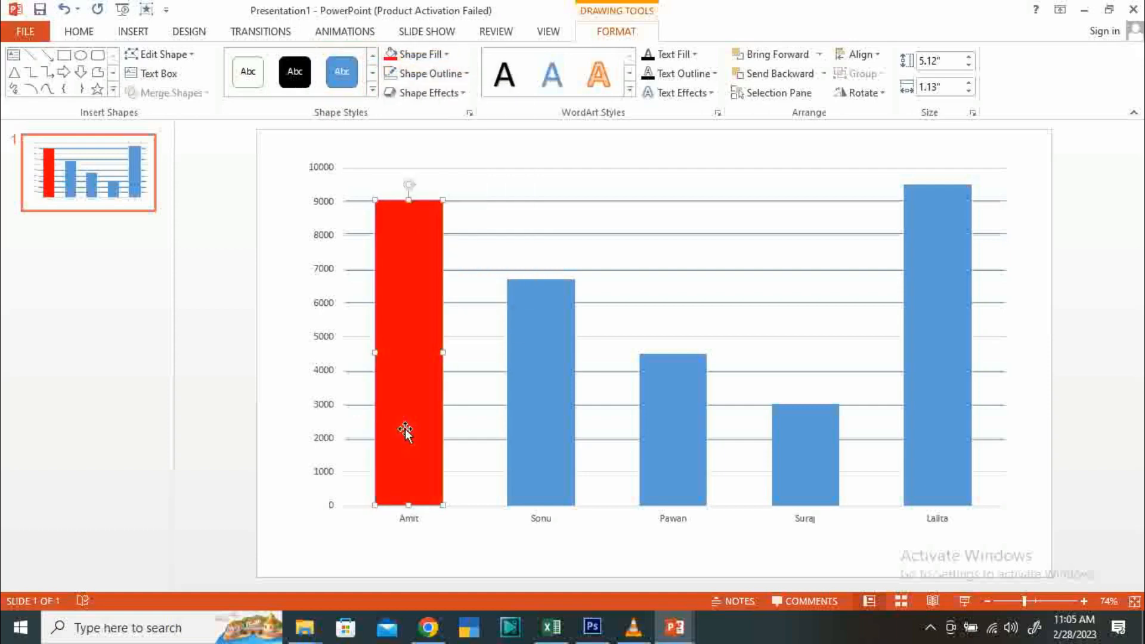
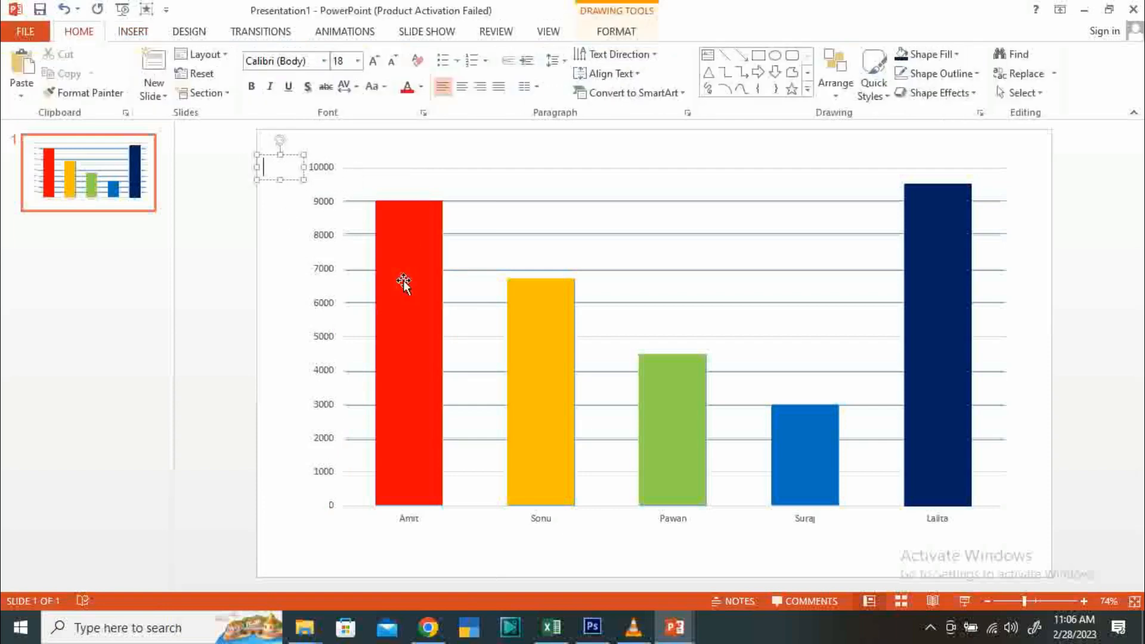
# Step: Enter 10000 in the text box, widen it to fit one line, make it bold and level it with the 10000 gridline
pyautogui.write('10000')
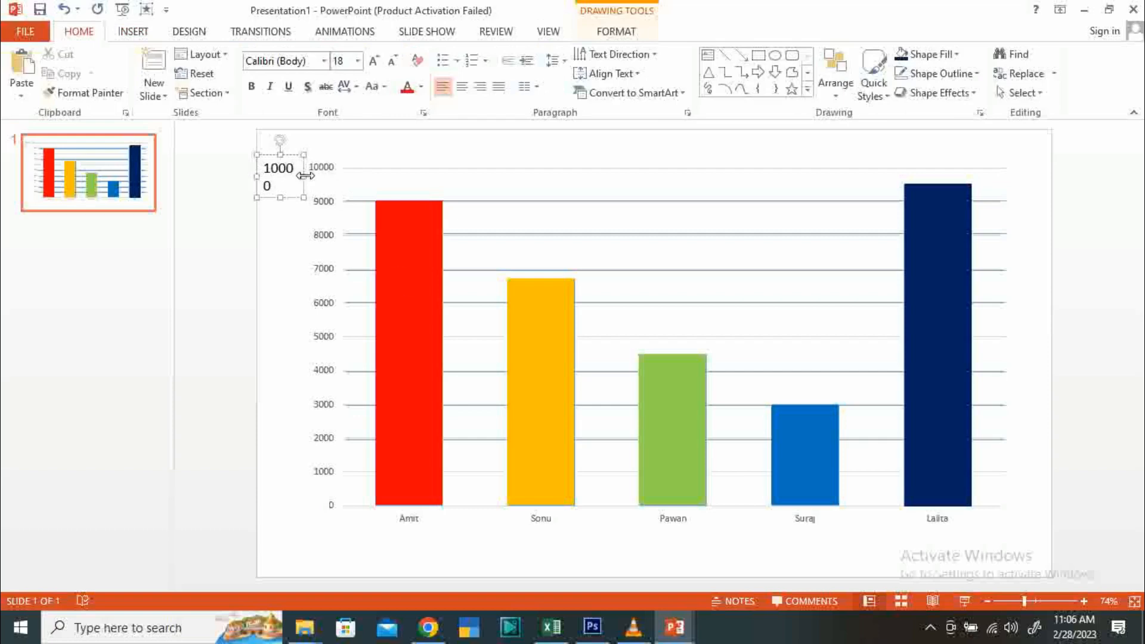
pyautogui.moveTo(305, 176); pyautogui.dragTo(306, 178)
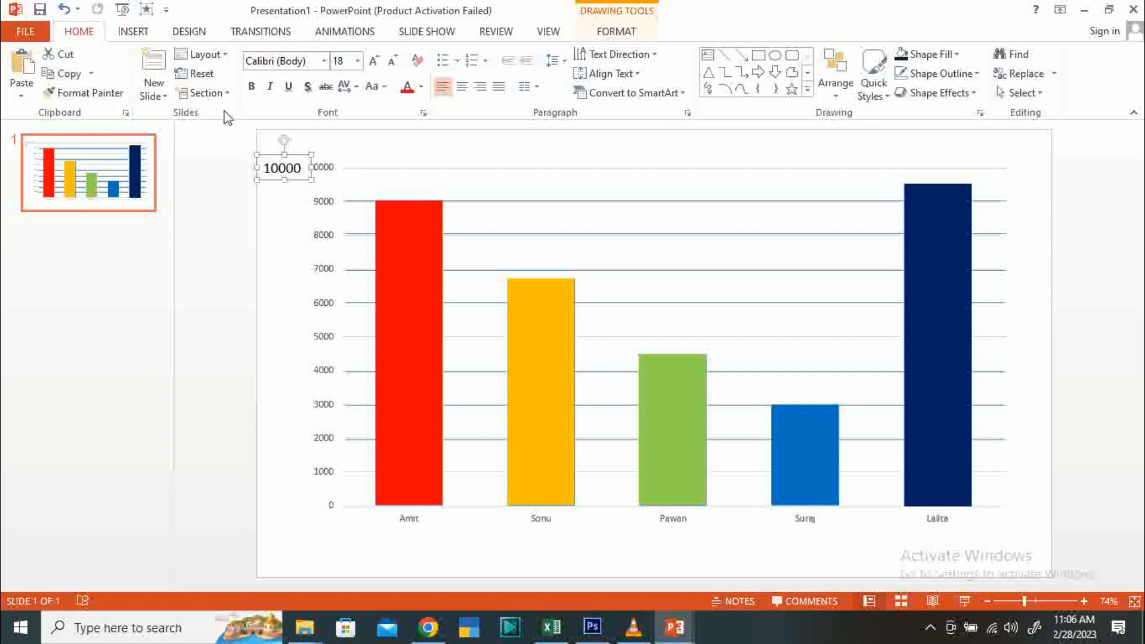
pyautogui.click(251, 86)
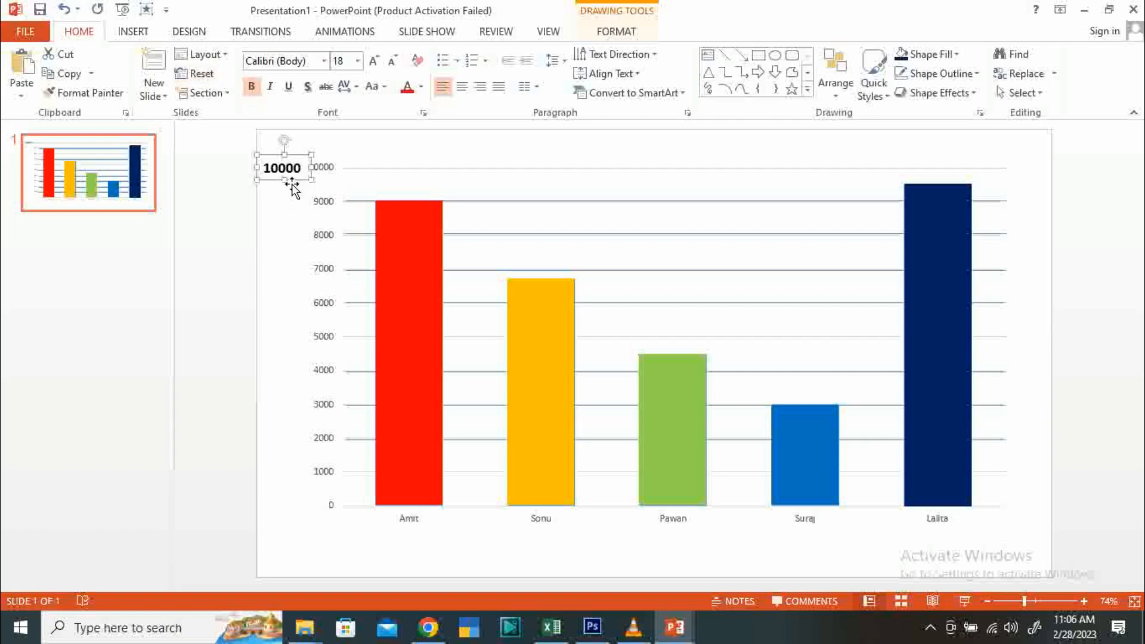
pyautogui.moveTo(296, 186); pyautogui.dragTo(295, 179)
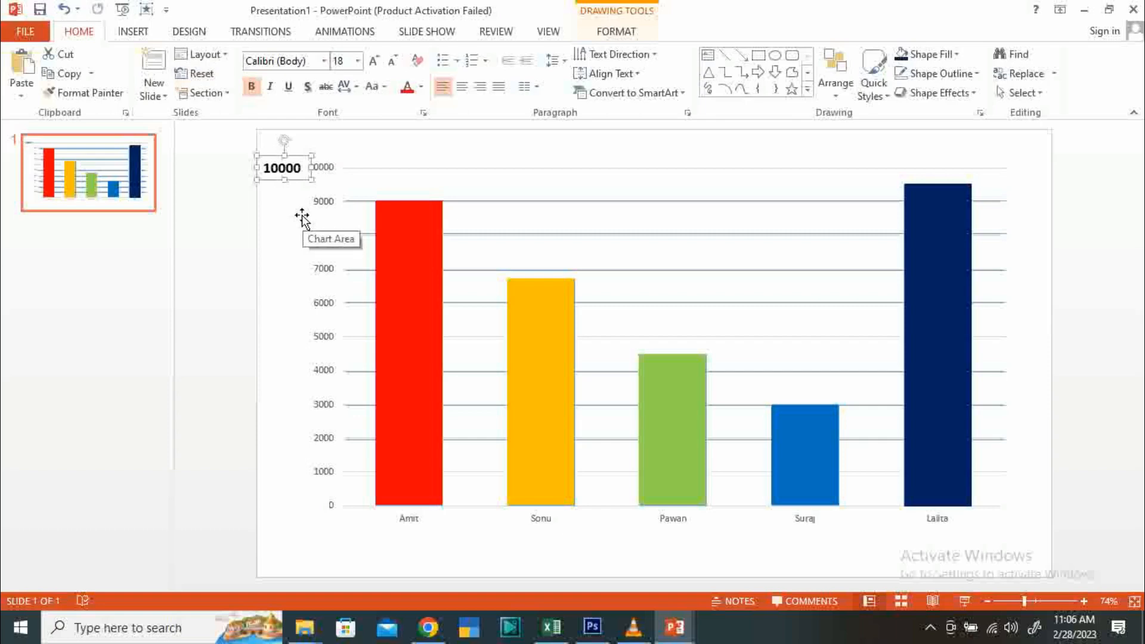
# Step: Duplicate the bold 10000 label ten times down the value axis at equal spacing, starting beside 9000
pyautogui.hotkey('ctrl', 'd')
pyautogui.moveTo(302, 189); pyautogui.dragTo(292, 209)
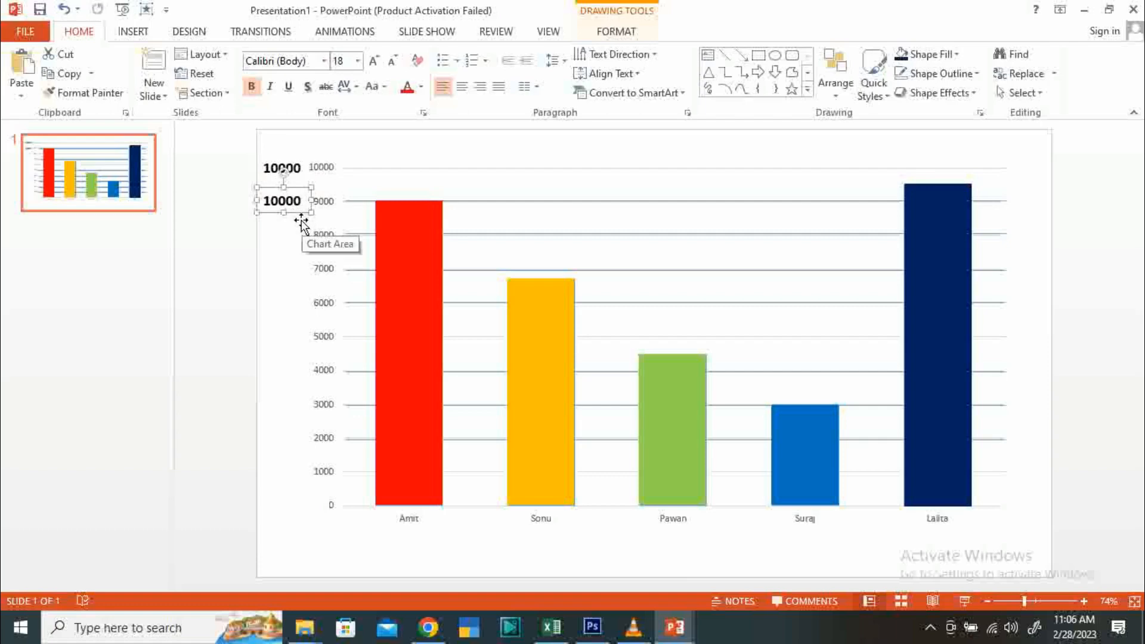
pyautogui.hotkey('ctrl', 'd')
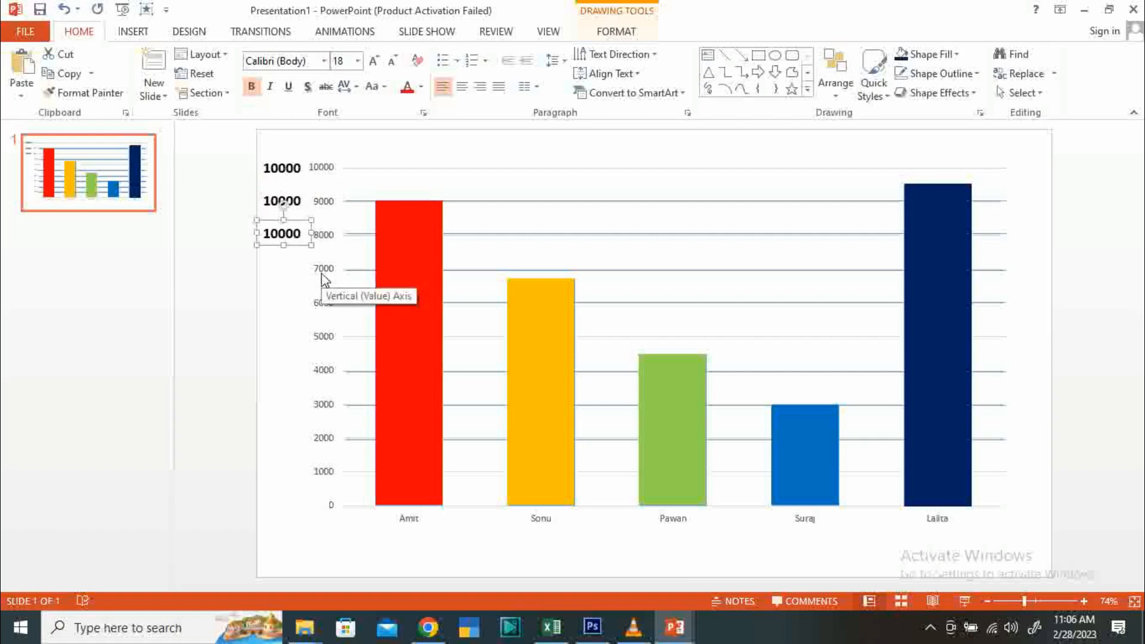
pyautogui.hotkey('ctrl', 'd')
pyautogui.hotkey('ctrl', 'd')
pyautogui.hotkey('ctrl', 'd')
pyautogui.hotkey('ctrl', 'd')
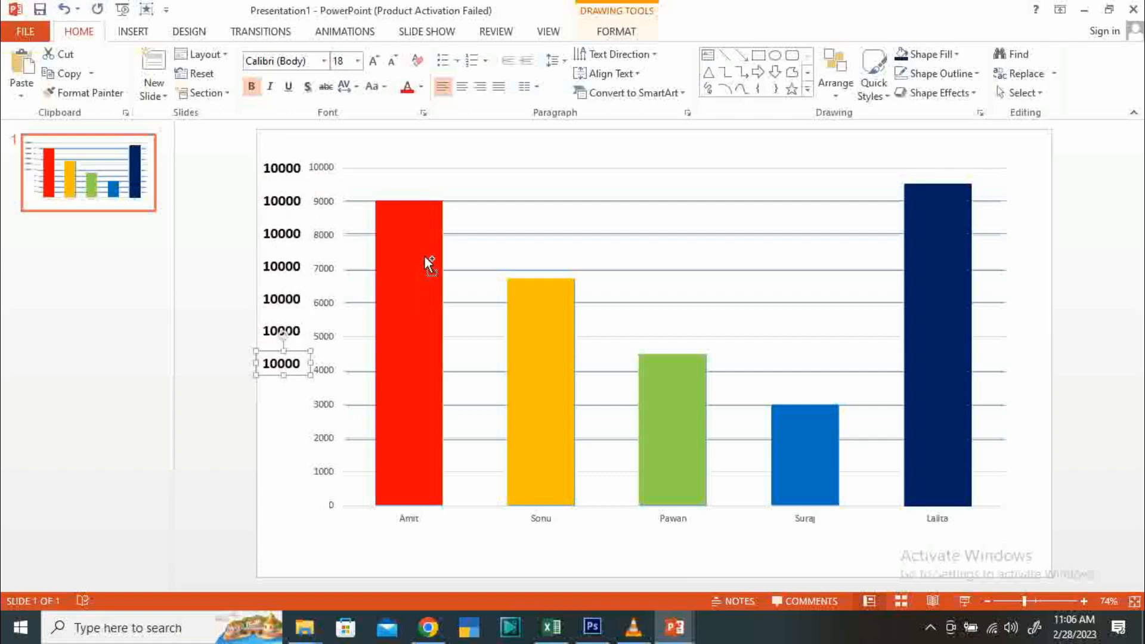
pyautogui.hotkey('ctrl', 'd')
pyautogui.hotkey('ctrl', 'd')
pyautogui.hotkey('ctrl', 'd')
pyautogui.hotkey('ctrl', 'd')
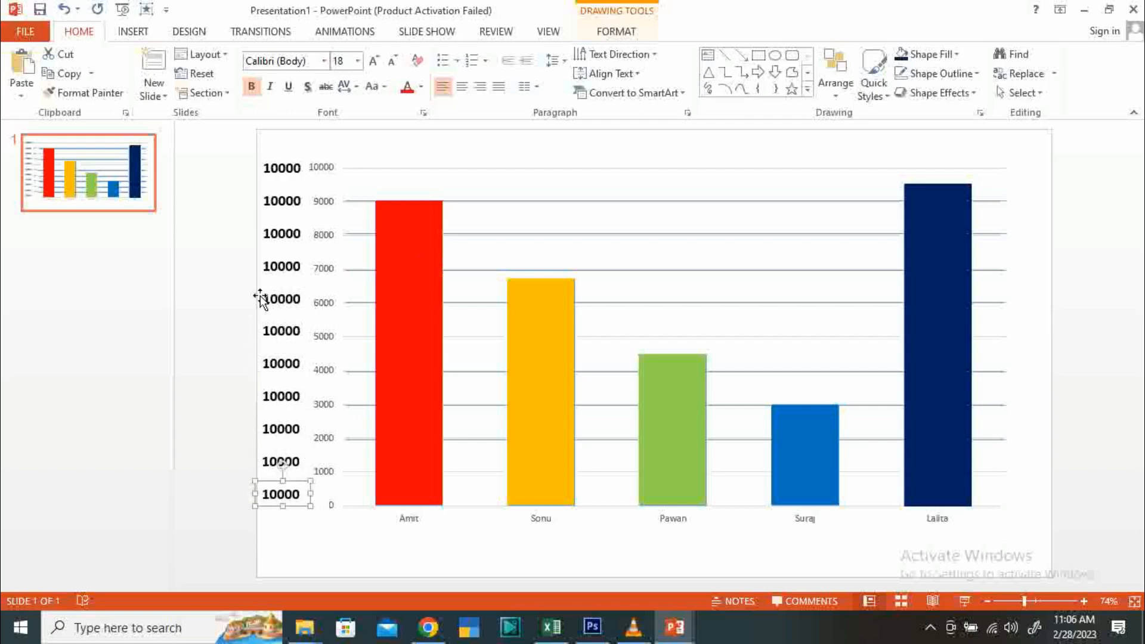
# Step: Change the lowest label to 0 and the one above it to 1000
pyautogui.doubleClick(299, 494)
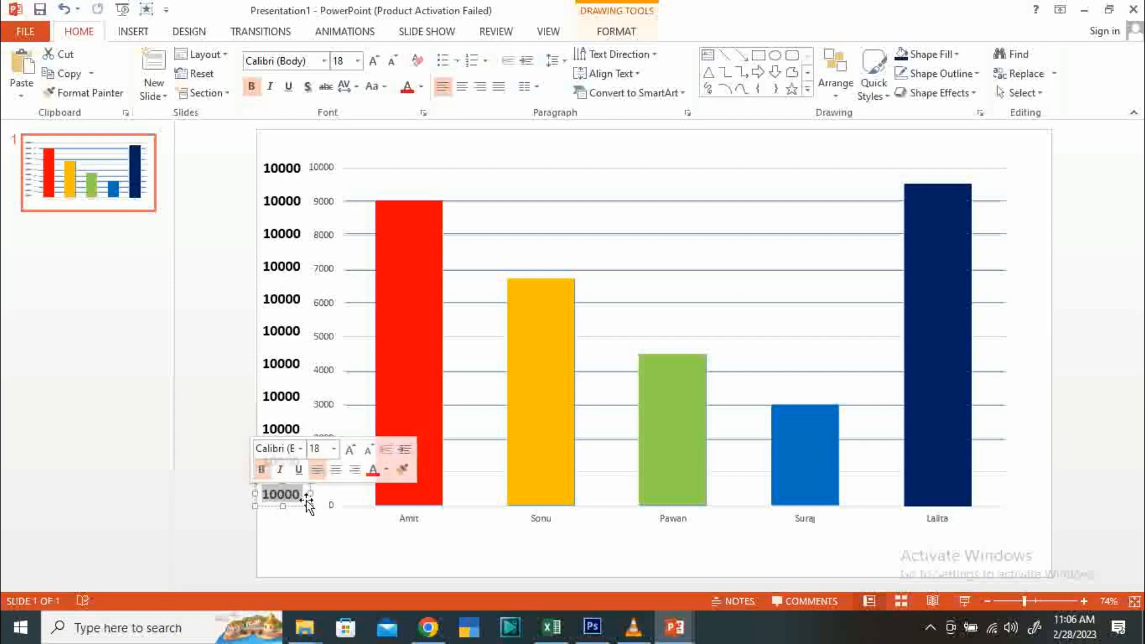
pyautogui.write('0')
pyautogui.doubleClick(273, 467)
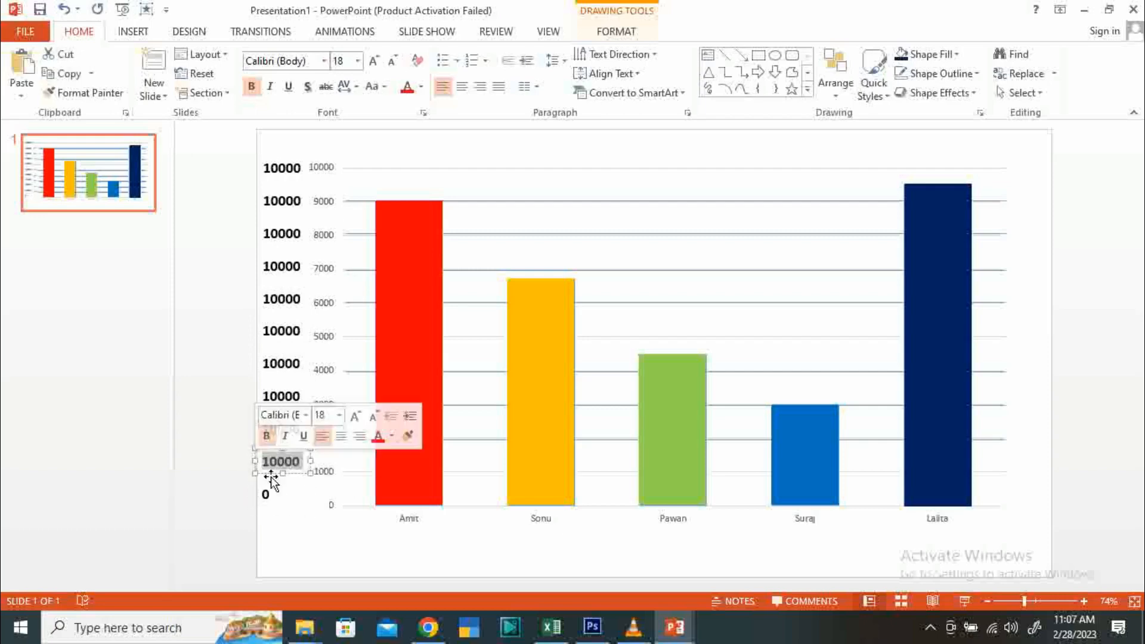
pyautogui.click(298, 463)
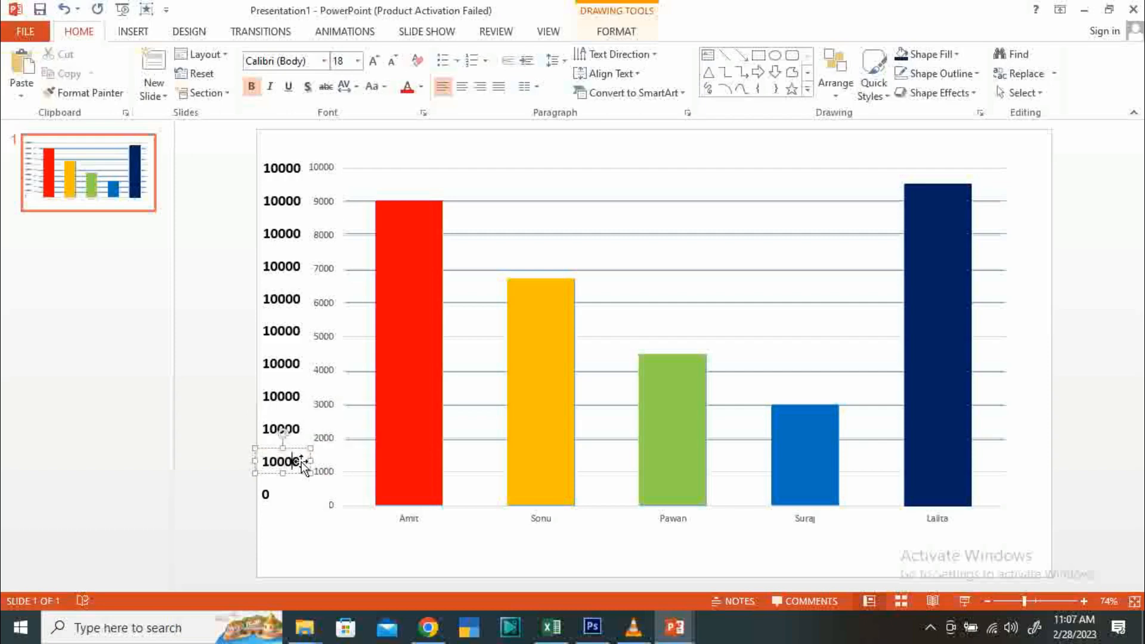
pyautogui.click(301, 460)
pyautogui.press('BackSpace')
# Step: Change the two labels above 1000 to 2000 and 3000
pyautogui.click(293, 429)
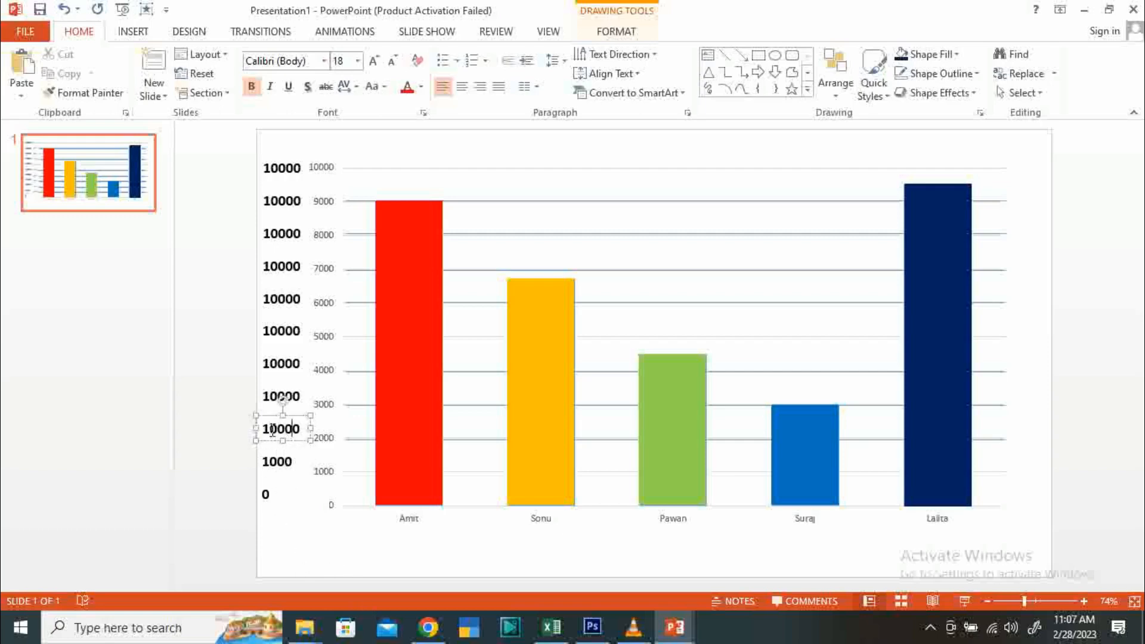
pyautogui.click(286, 424)
pyautogui.press('BackSpace')
pyautogui.click(264, 424)
pyautogui.press('Delete')
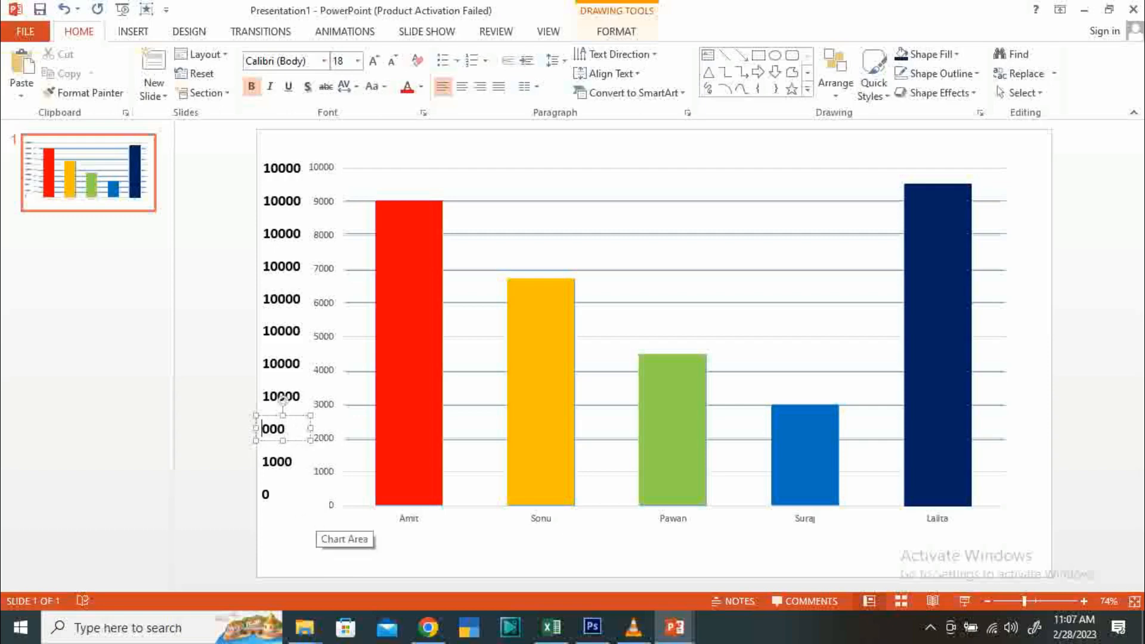
pyautogui.write('2')
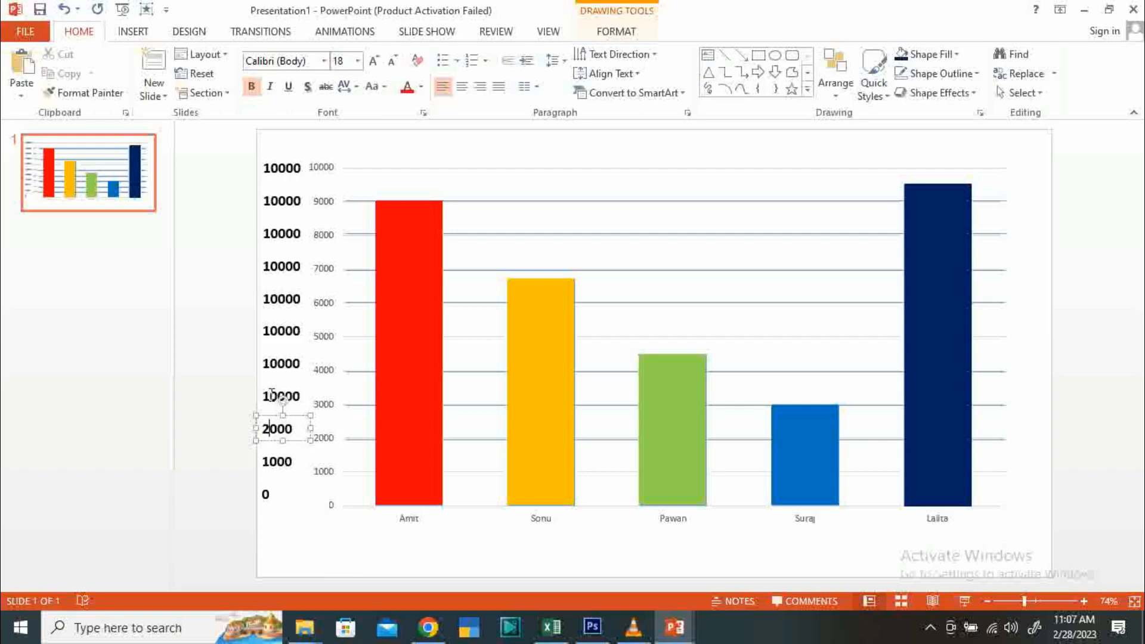
pyautogui.click(272, 395)
pyautogui.moveTo(269, 396); pyautogui.dragTo(260, 398)
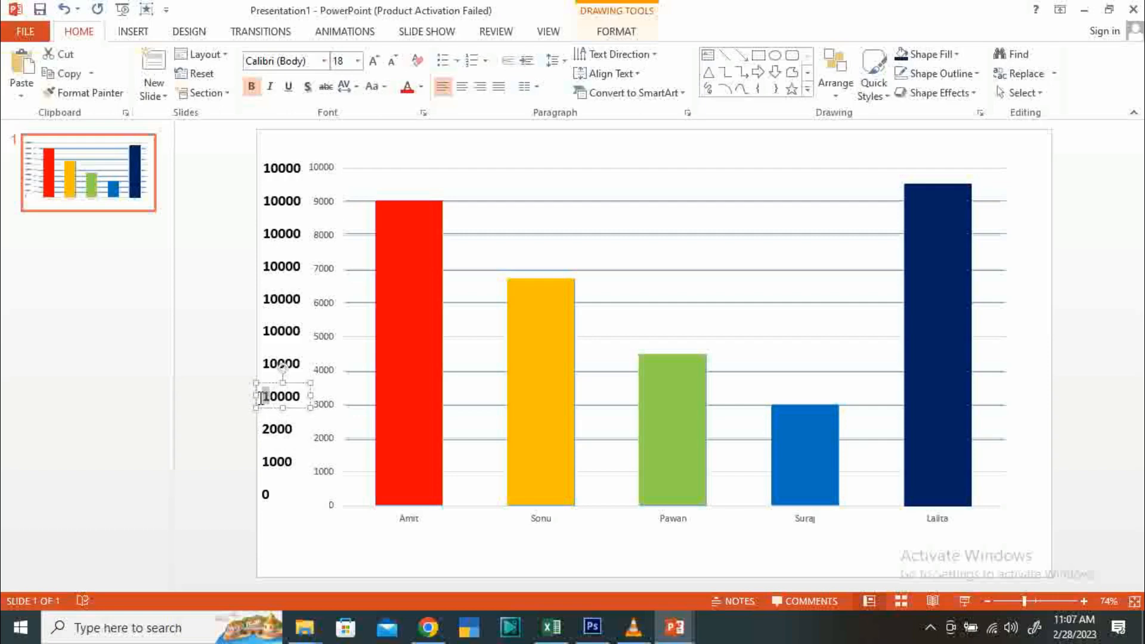
pyautogui.write('3')
pyautogui.press('Delete')
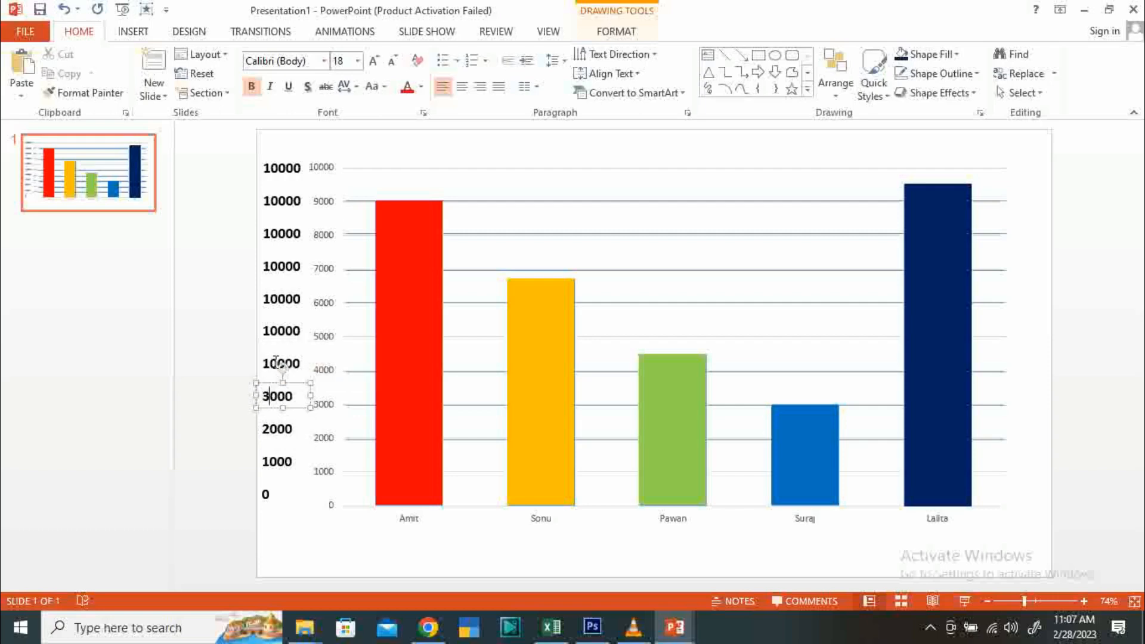
# Step: Change the three labels above 3000 to 4000, 5000 and 6000
pyautogui.moveTo(272, 363); pyautogui.dragTo(263, 363)
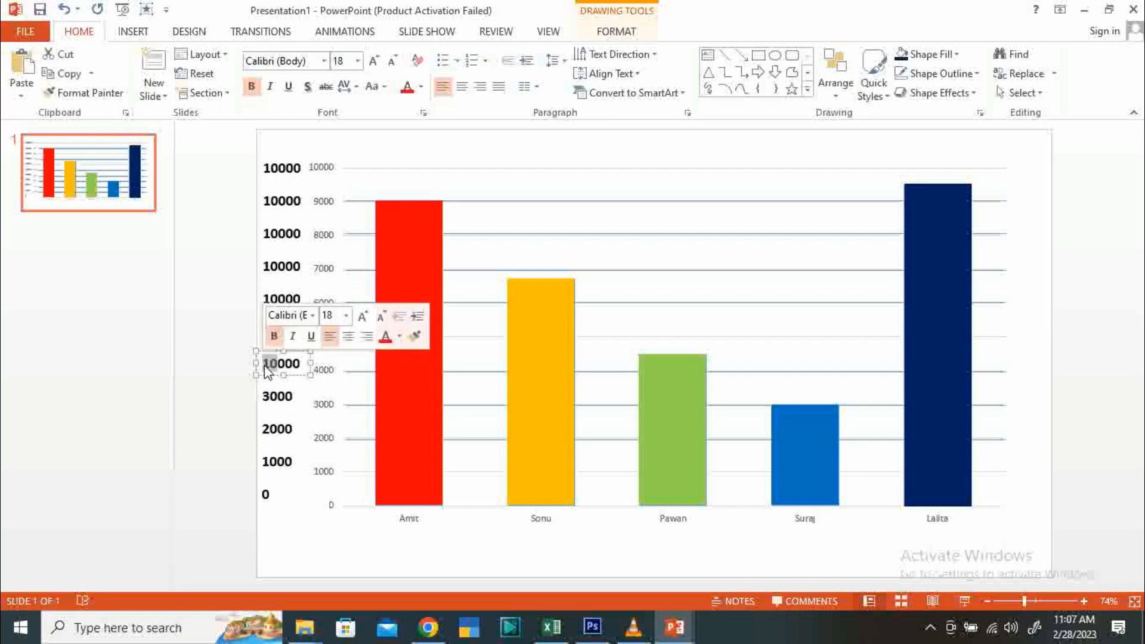
pyautogui.write('4')
pyautogui.press('Delete')
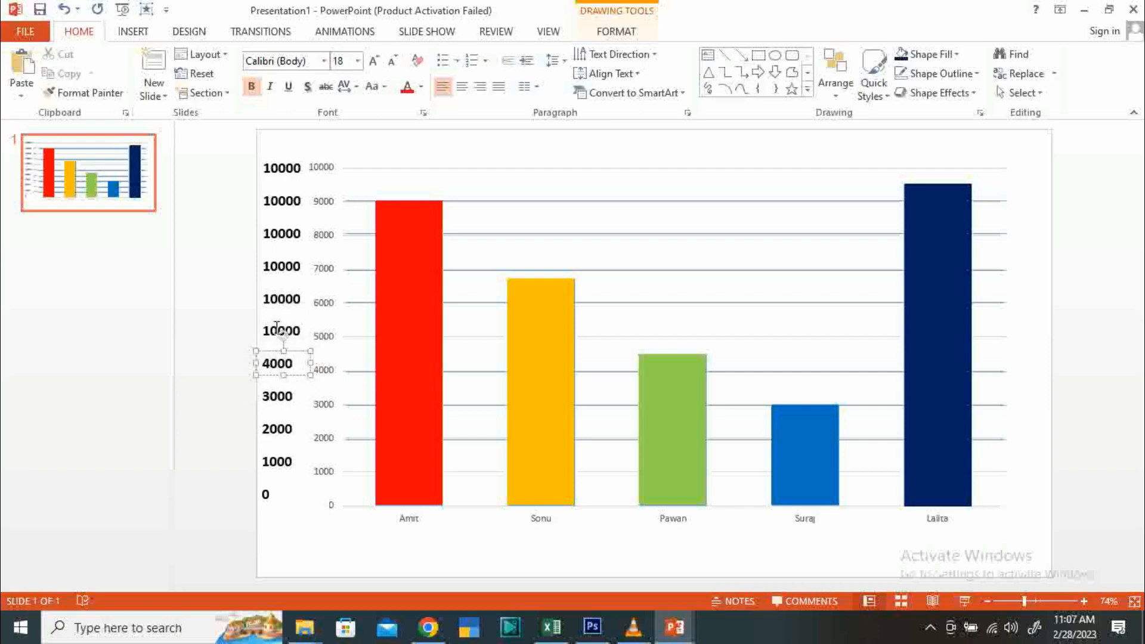
pyautogui.moveTo(272, 330); pyautogui.dragTo(263, 298)
pyautogui.write('5')
pyautogui.press('Delete')
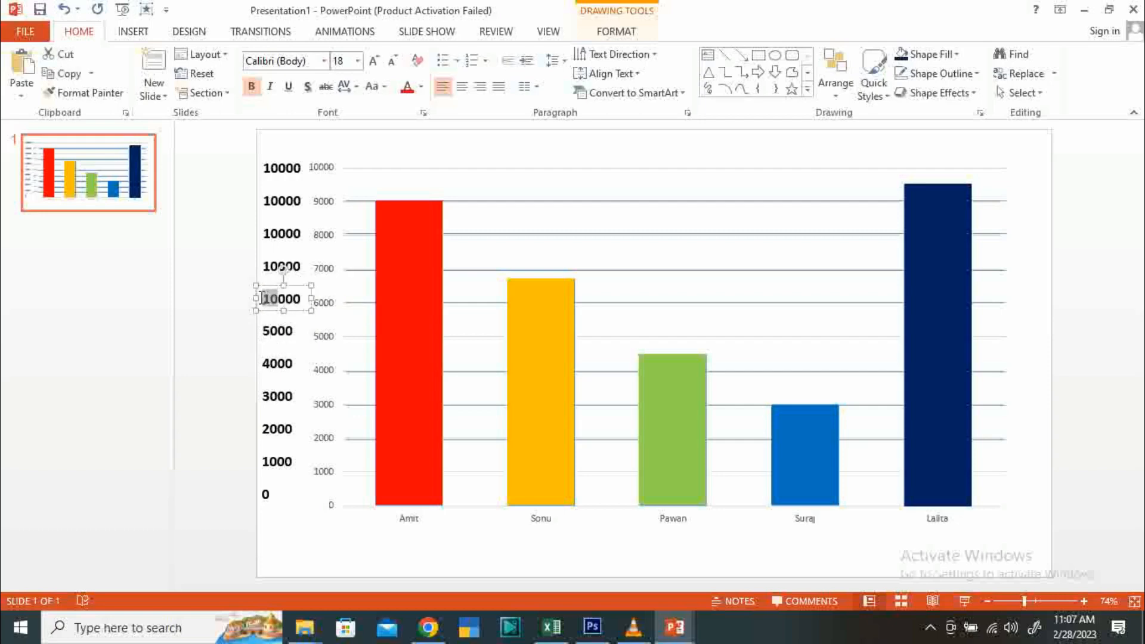
pyautogui.write('6')
pyautogui.press('Delete')
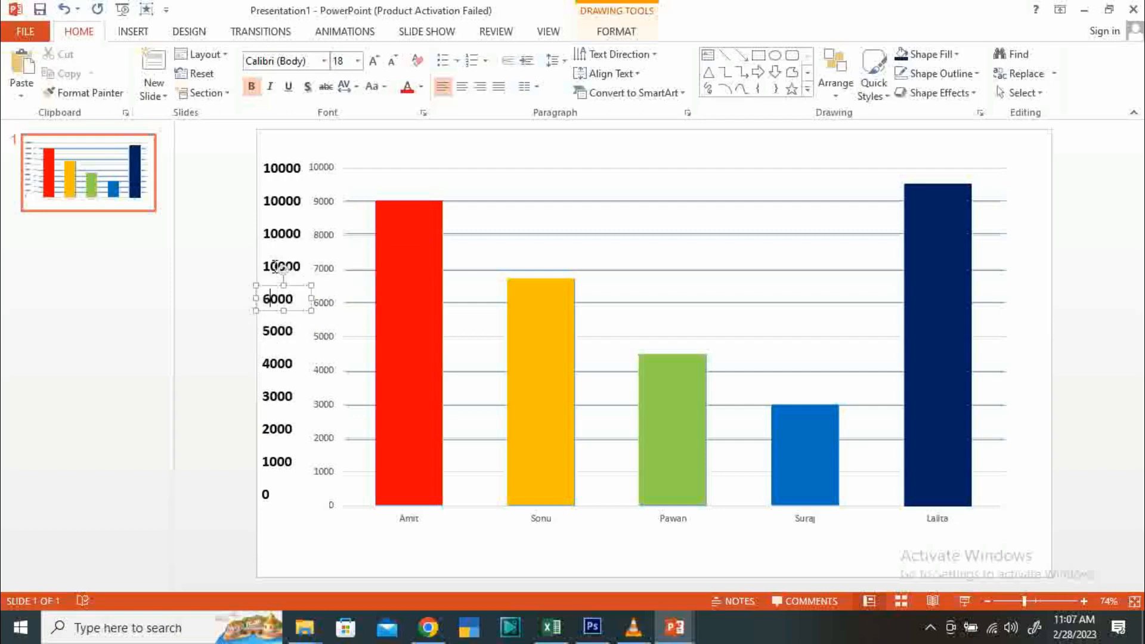
# Step: Change the remaining labels between 6000 and 10000 to 7000, 8000 and 9000
pyautogui.moveTo(279, 266); pyautogui.dragTo(263, 233)
pyautogui.write('7')
pyautogui.press('Delete')
pyautogui.write('8')
pyautogui.press('Delete')
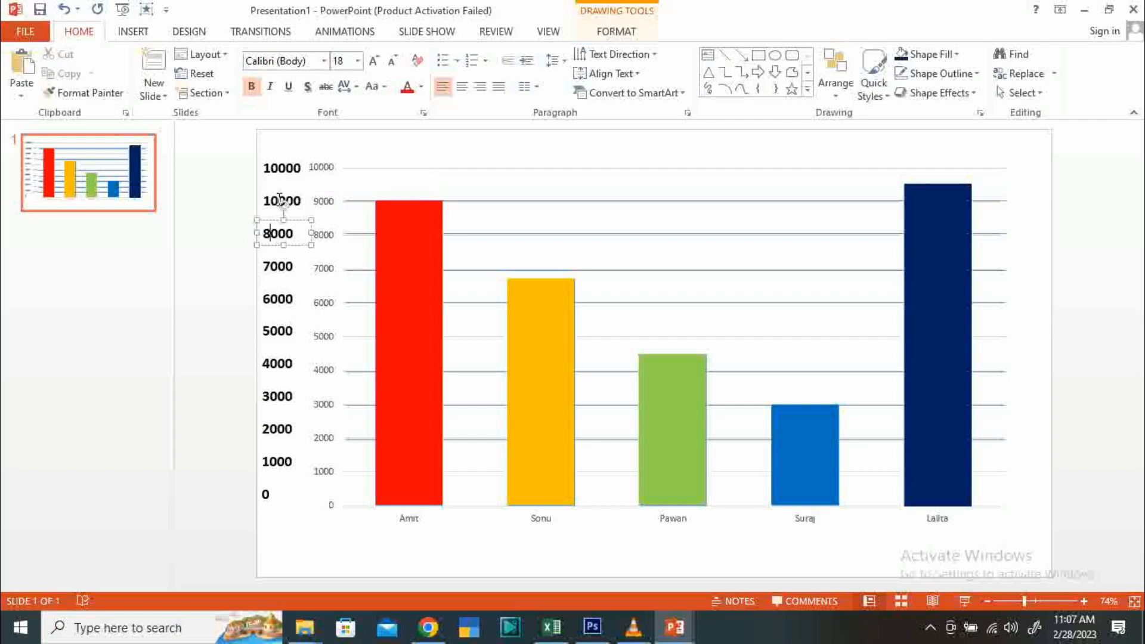
pyautogui.moveTo(278, 200); pyautogui.dragTo(263, 201)
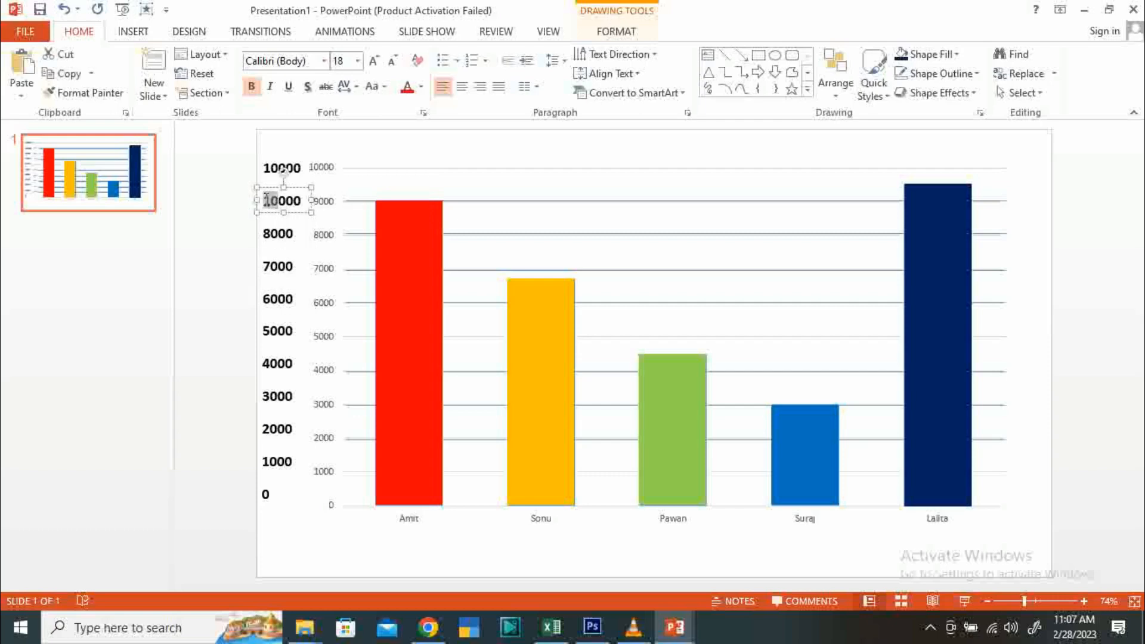
pyautogui.write('9')
pyautogui.press('Delete')
pyautogui.click(263, 527)
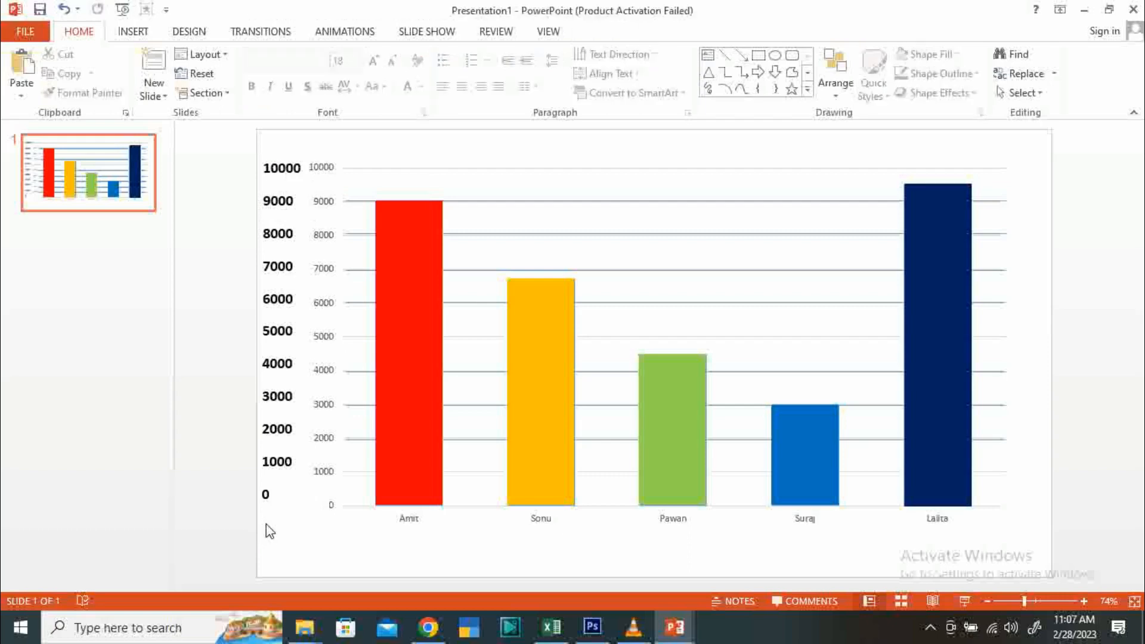
# Step: Select all eleven bold labels, apply Align Left and move them over the chart's own value-axis numbers
pyautogui.moveTo(242, 153)
pyautogui.mouseDown()
pyautogui.moveTo(330, 545)
pyautogui.moveTo(314, 544)
pyautogui.mouseUp()
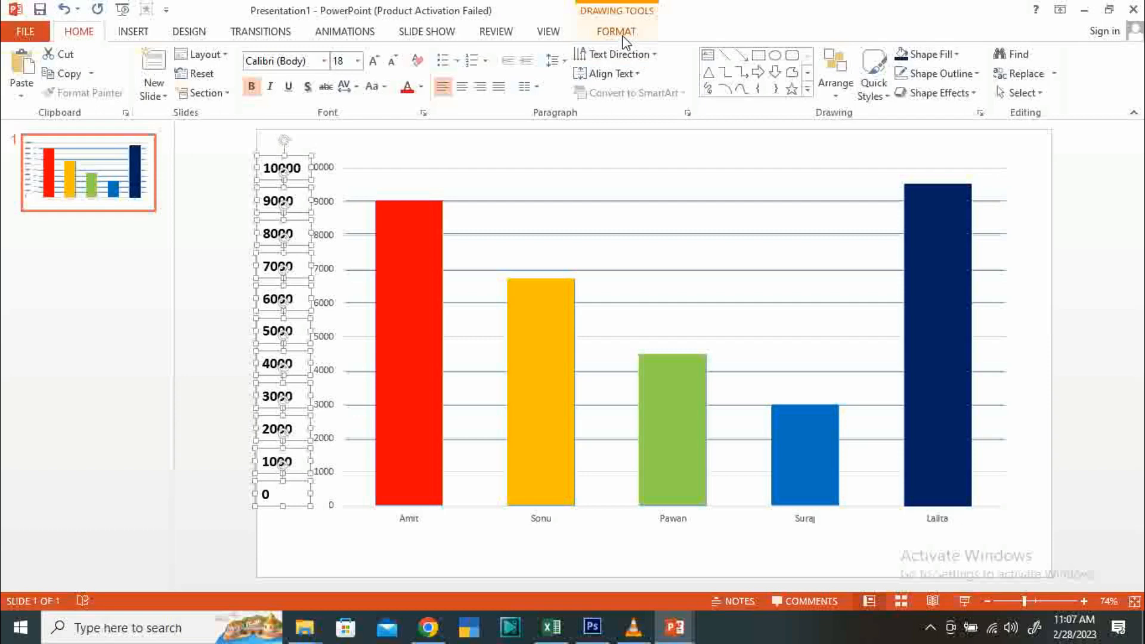
pyautogui.click(619, 34)
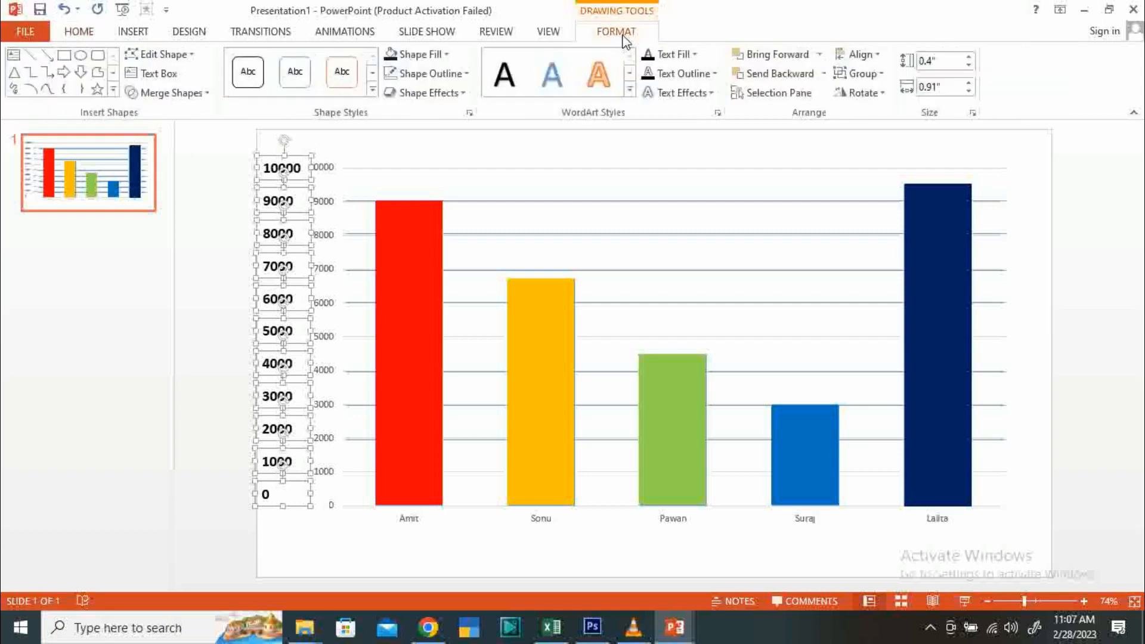
pyautogui.click(862, 55)
pyautogui.click(860, 76)
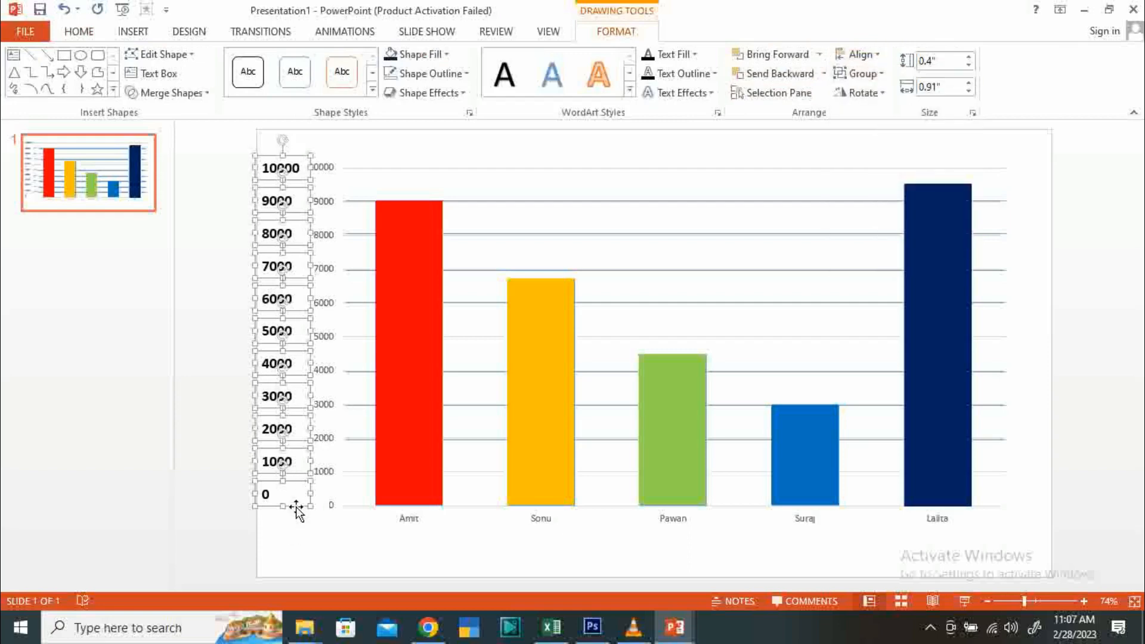
pyautogui.moveTo(296, 509); pyautogui.dragTo(337, 513)
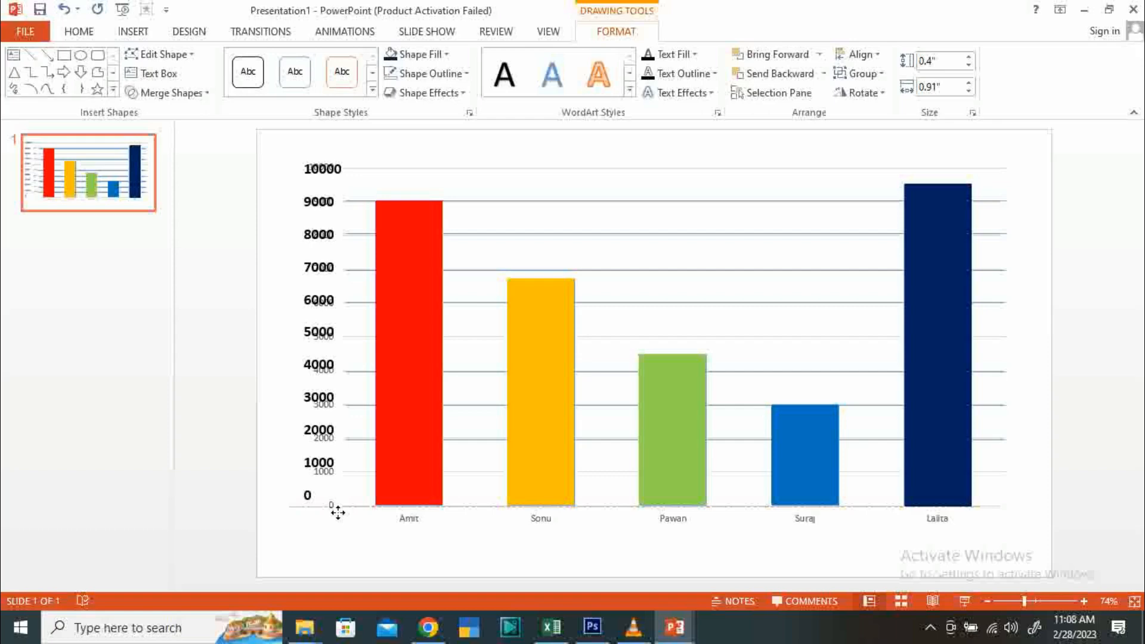
pyautogui.click(317, 524)
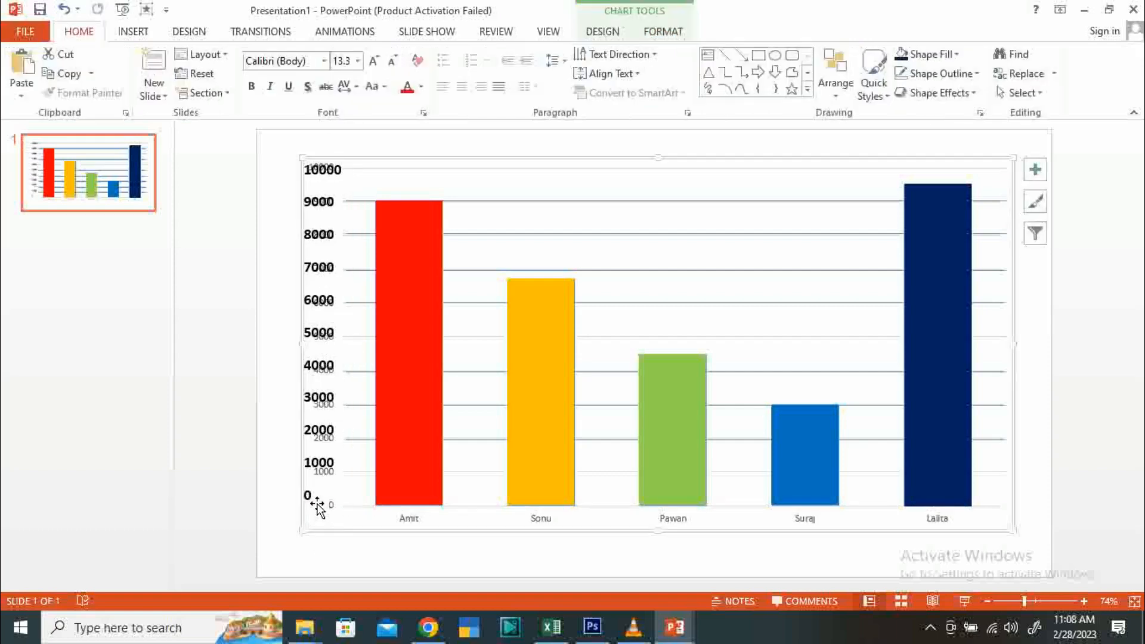
# Step: Add a text box below the red column and enter that person's name in capitals
pyautogui.click(317, 506)
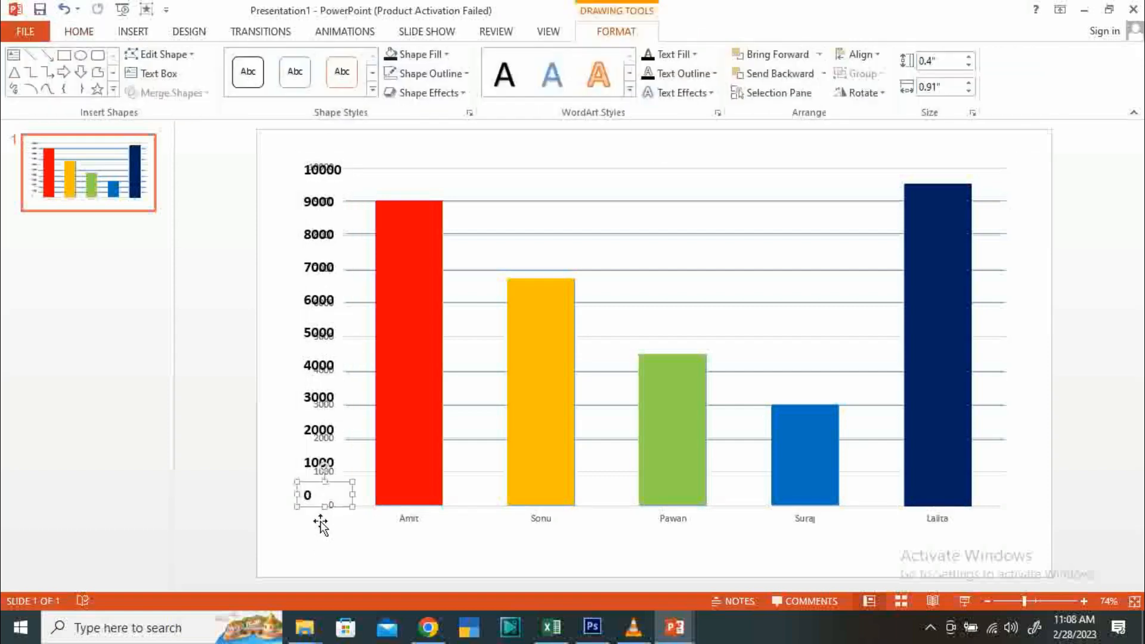
pyautogui.click(454, 503)
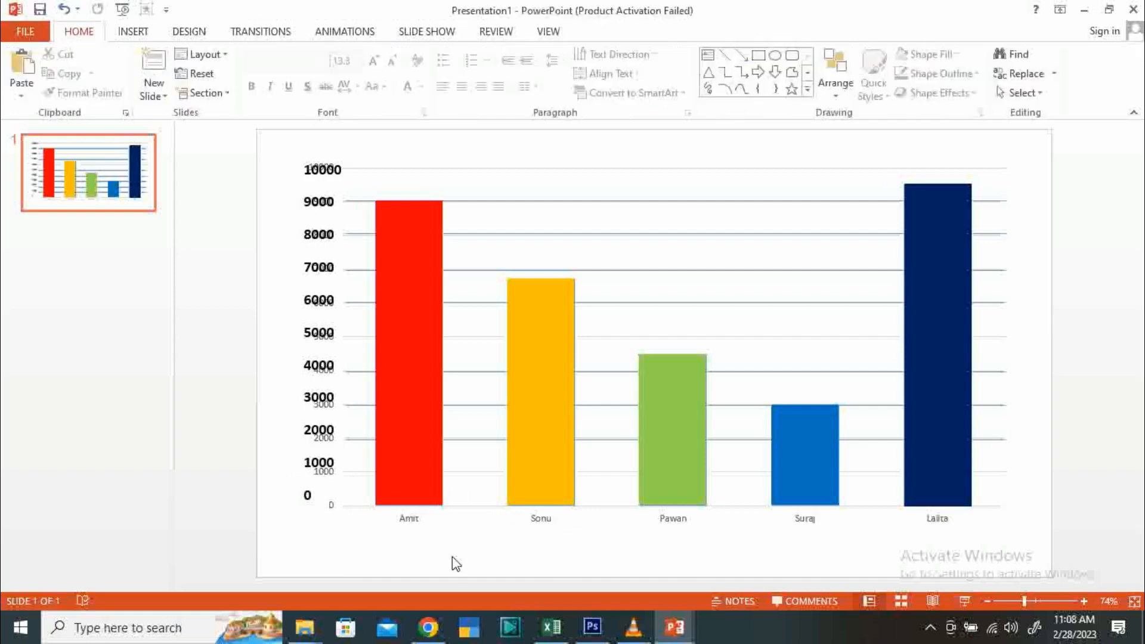
pyautogui.click(132, 32)
pyautogui.click(287, 75)
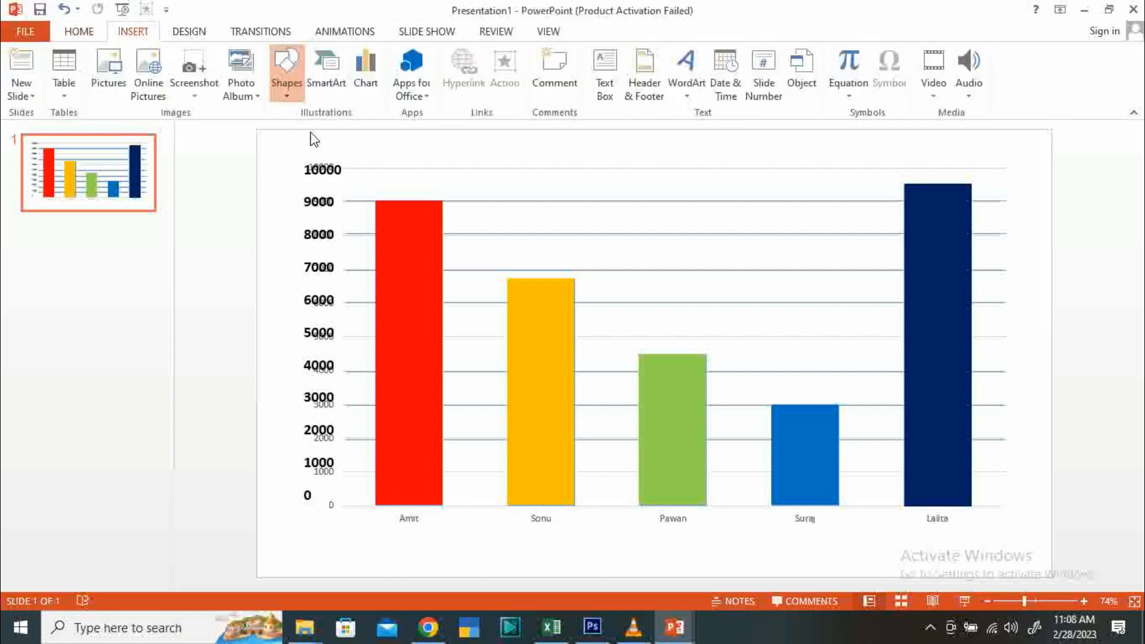
pyautogui.click(285, 136)
pyautogui.moveTo(351, 533); pyautogui.dragTo(443, 561)
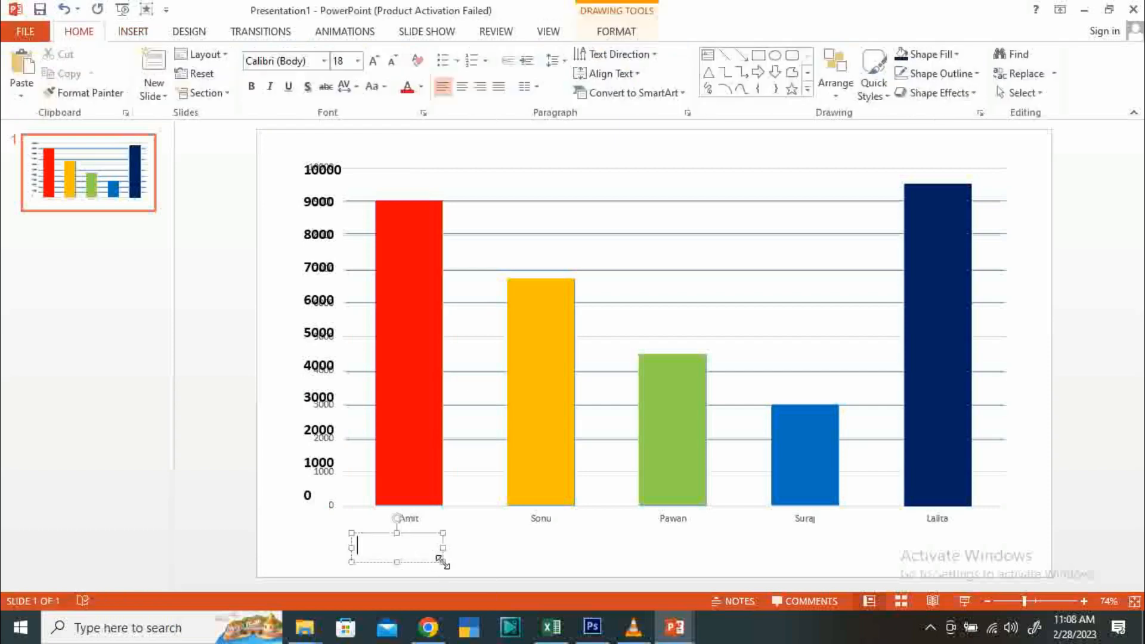
pyautogui.write('AMIT')
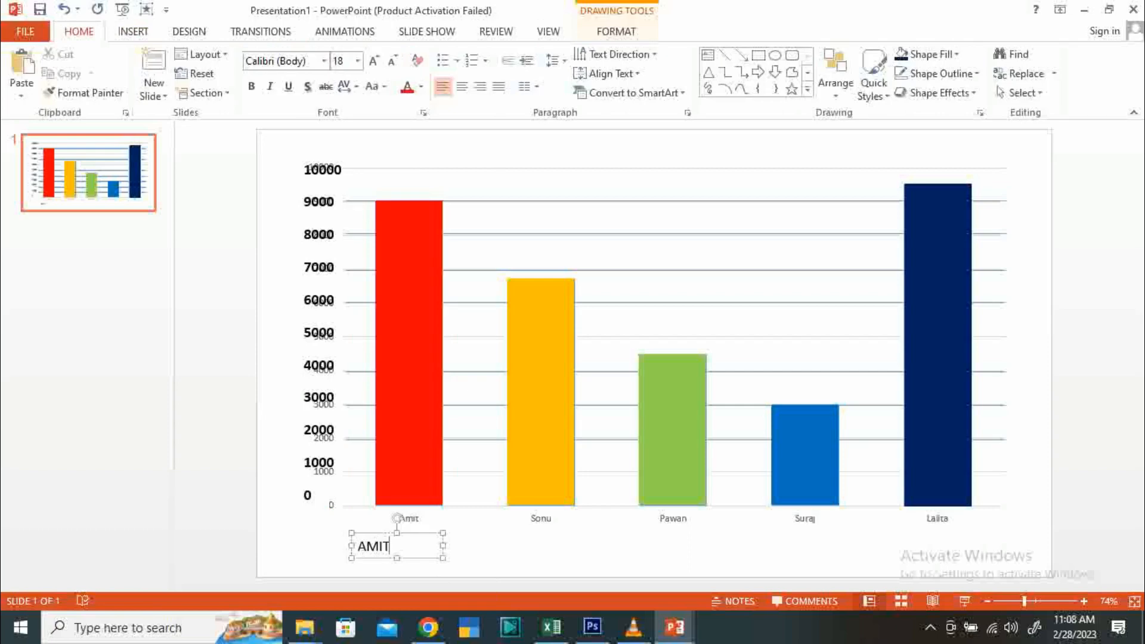
# Step: Set the red column's name label to centred Impact and move it directly under the column, over the chart's own category label
pyautogui.click(423, 558)
pyautogui.click(280, 62)
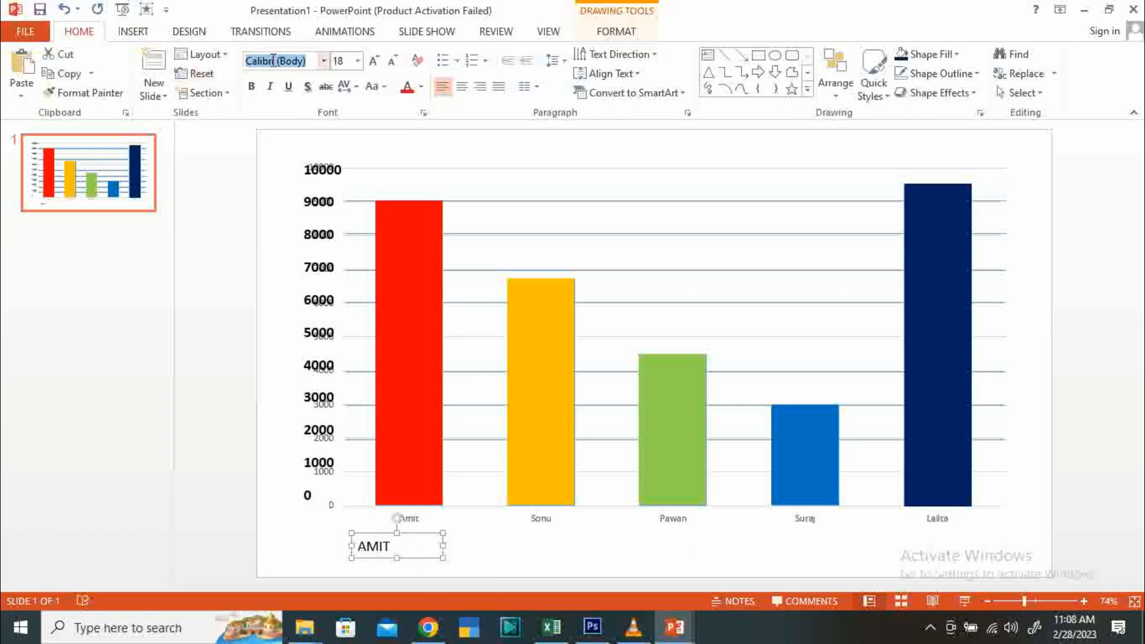
pyautogui.write('Impact')
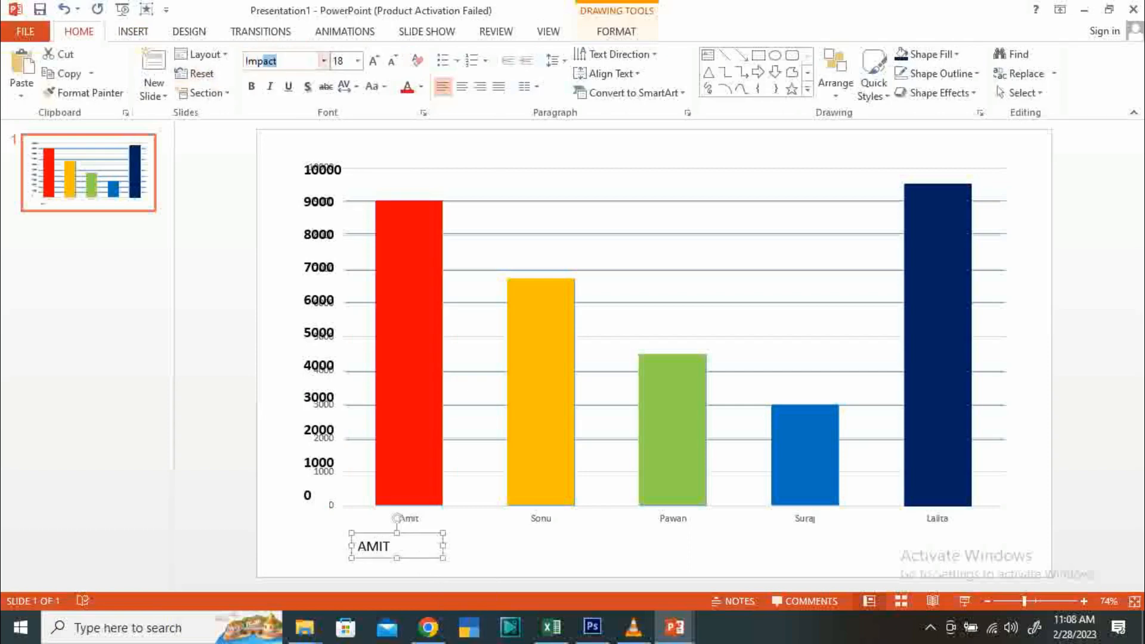
pyautogui.press('Return')
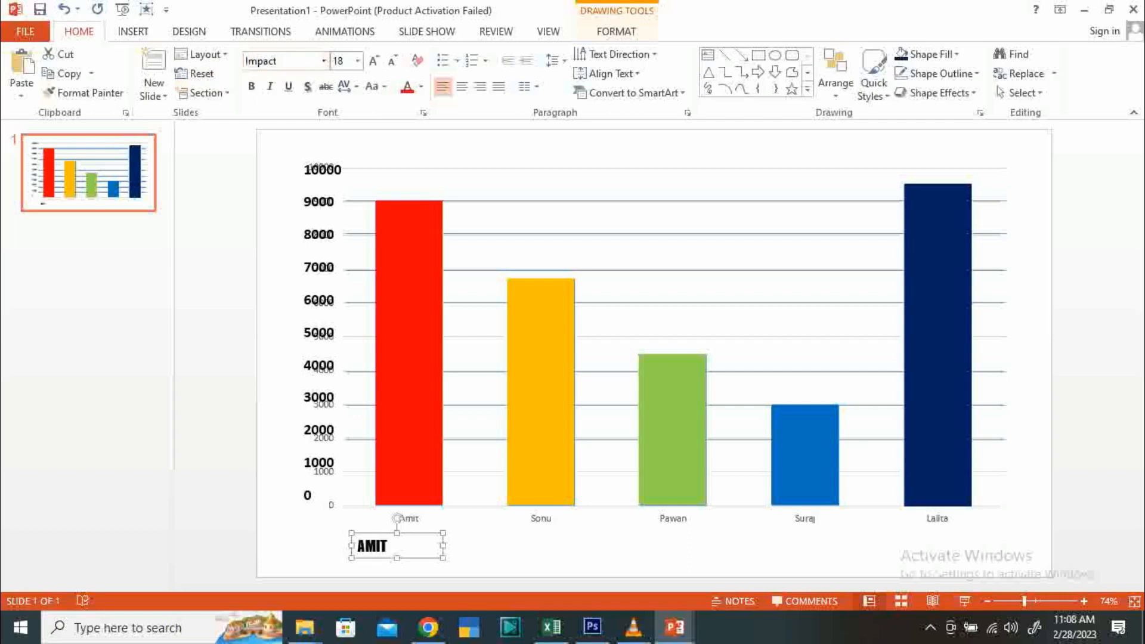
pyautogui.click(462, 87)
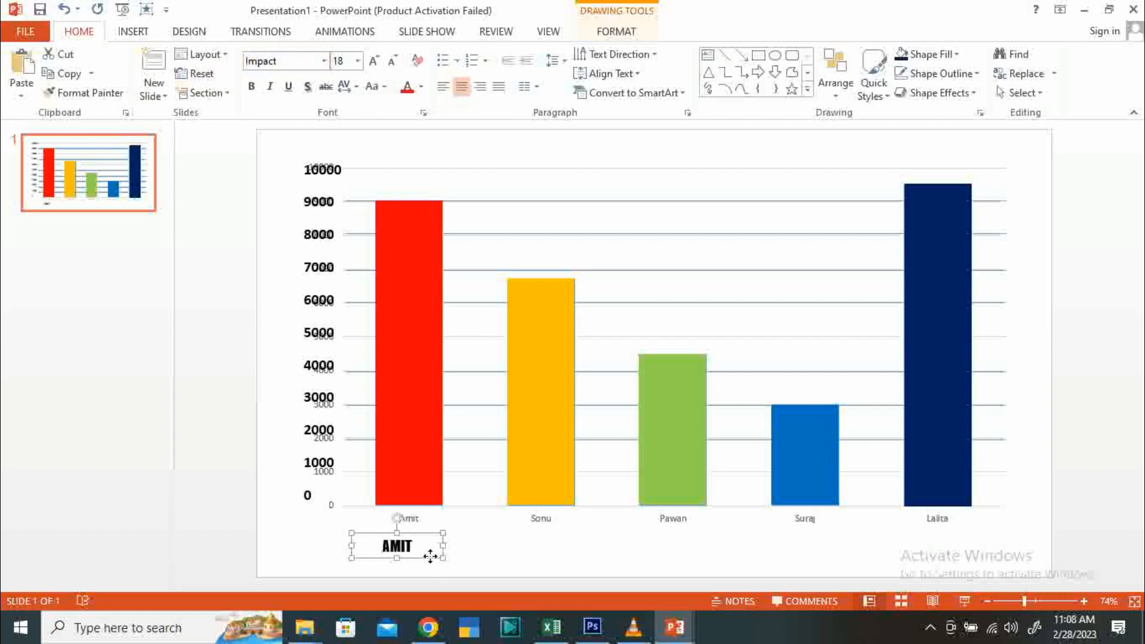
pyautogui.moveTo(430, 556); pyautogui.dragTo(442, 531)
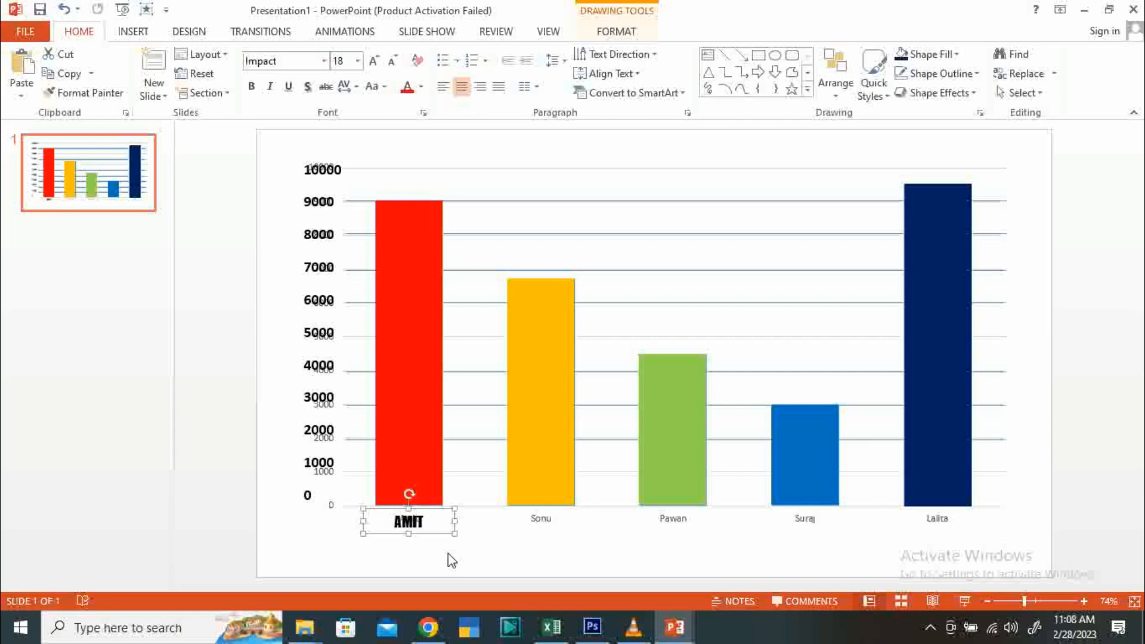
# Step: Duplicate the name label, place the copy under the yellow column and replace its text with that person's name in capitals
pyautogui.hotkey('ctrl', 'z')
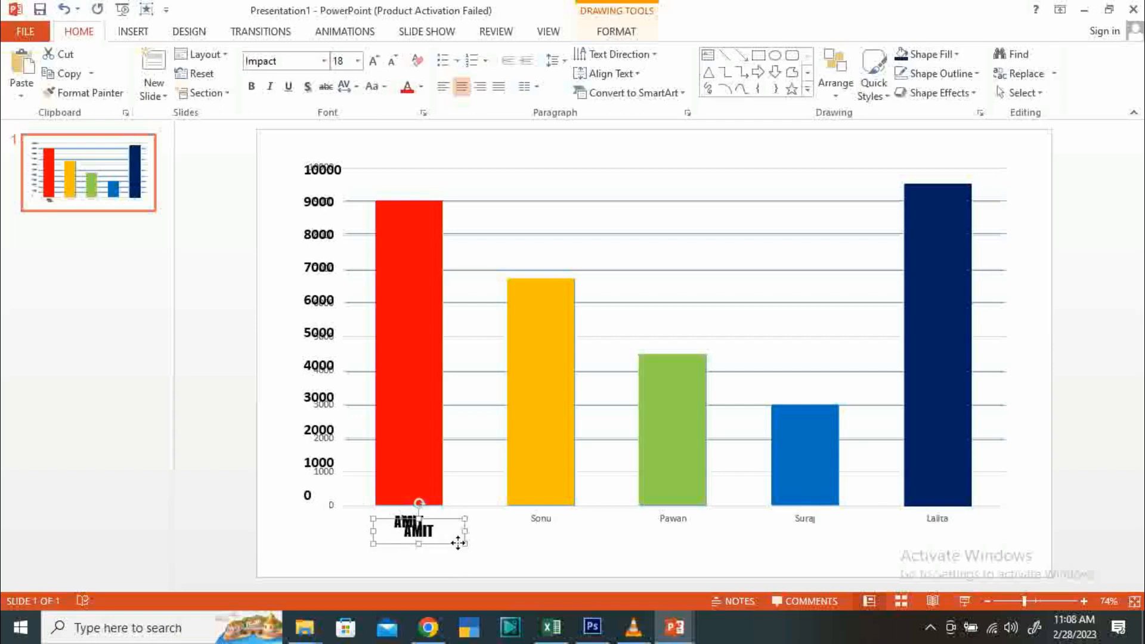
pyautogui.moveTo(458, 542); pyautogui.dragTo(572, 534)
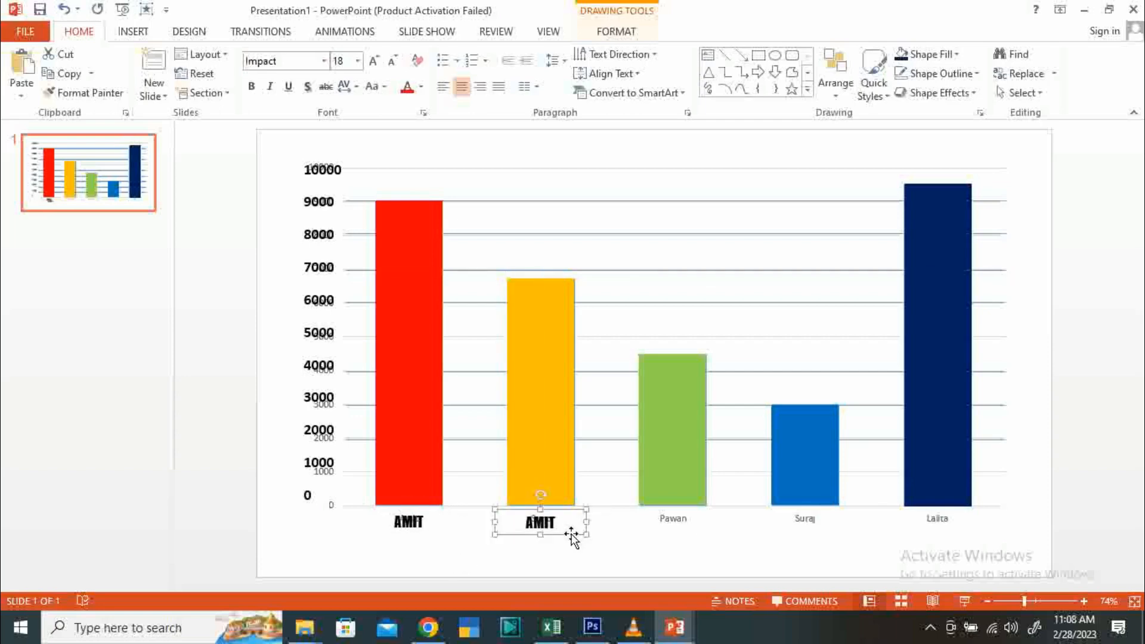
pyautogui.doubleClick(540, 522)
pyautogui.write('S')
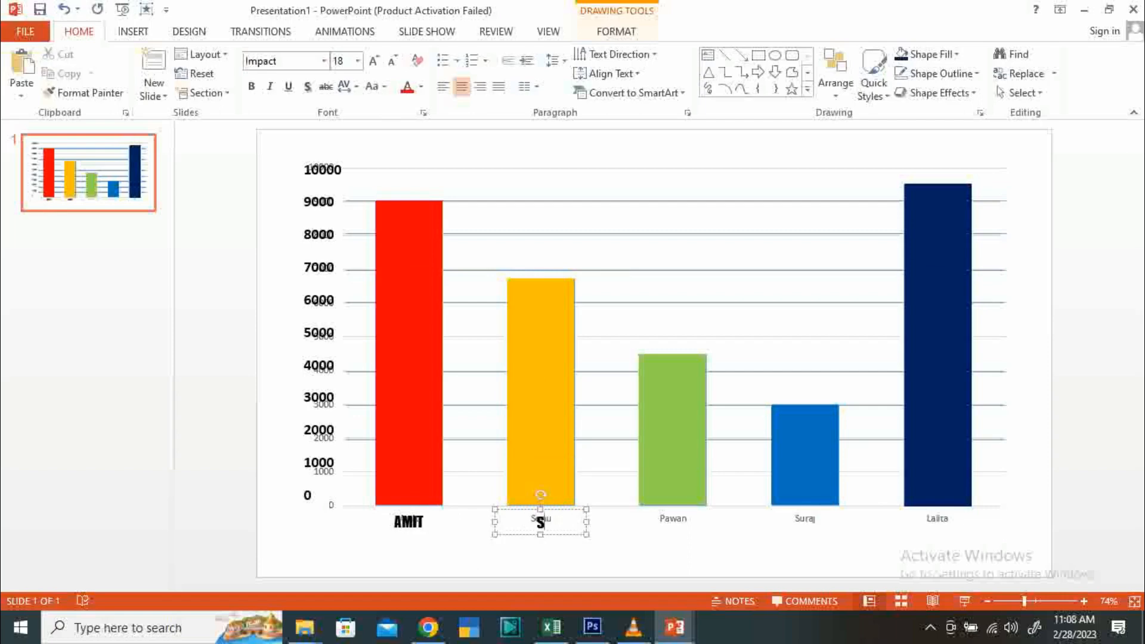
pyautogui.write('ONU')
# Step: Duplicate the yellow column's name label under the green column and change it to that person's name in capitals
pyautogui.click(558, 534)
pyautogui.hotkey('ctrl', 'd')
pyautogui.moveTo(693, 531); pyautogui.dragTo(646, 519)
pyautogui.write('PAWAN')
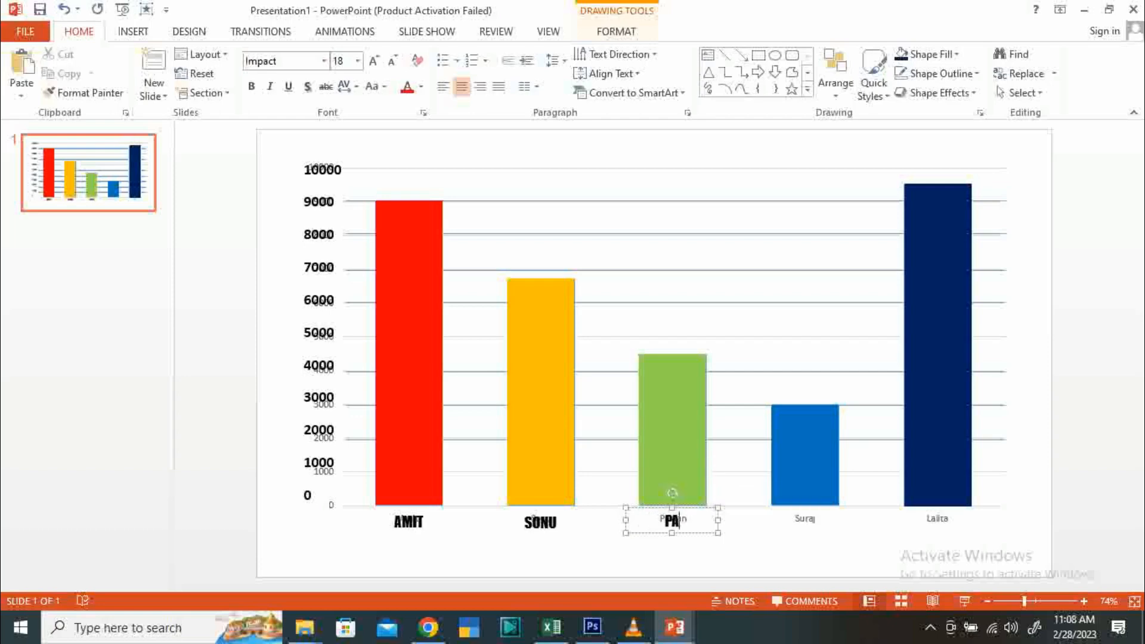
# Step: Duplicate the green column's name label under the light blue column and change it to that person's name in capitals
pyautogui.click(699, 532)
pyautogui.moveTo(694, 539); pyautogui.dragTo(779, 520)
pyautogui.write('SWR')
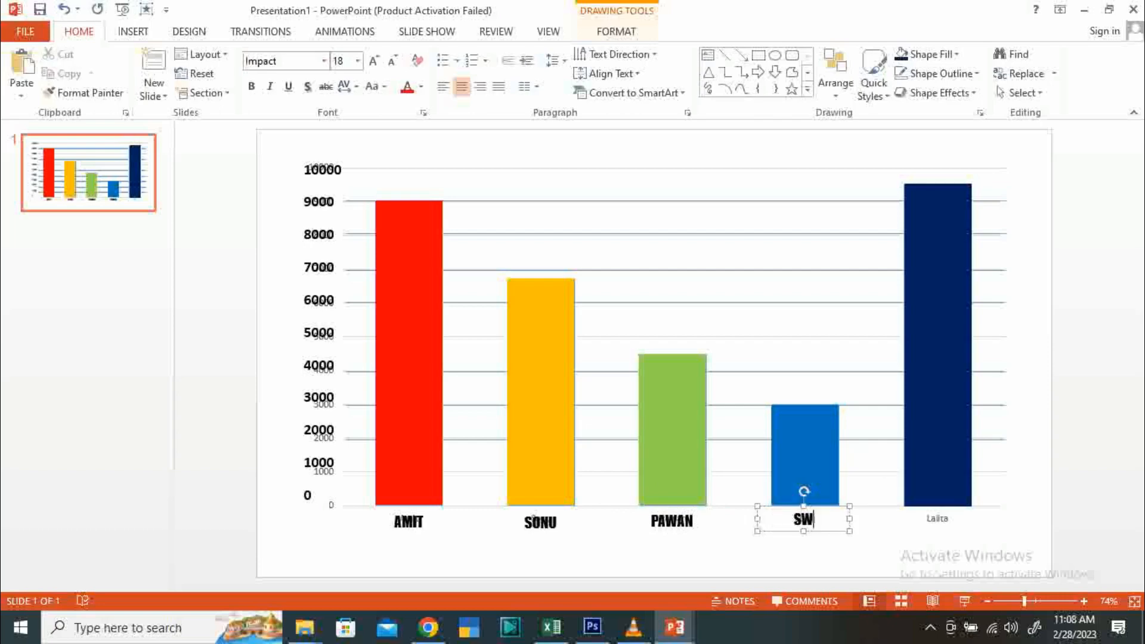
pyautogui.press('BackSpace')
pyautogui.press('BackSpace')
pyautogui.write('URAJ')
# Step: Duplicate the light blue column's name label under the dark blue column and change it to that person's name in capitals
pyautogui.click(828, 530)
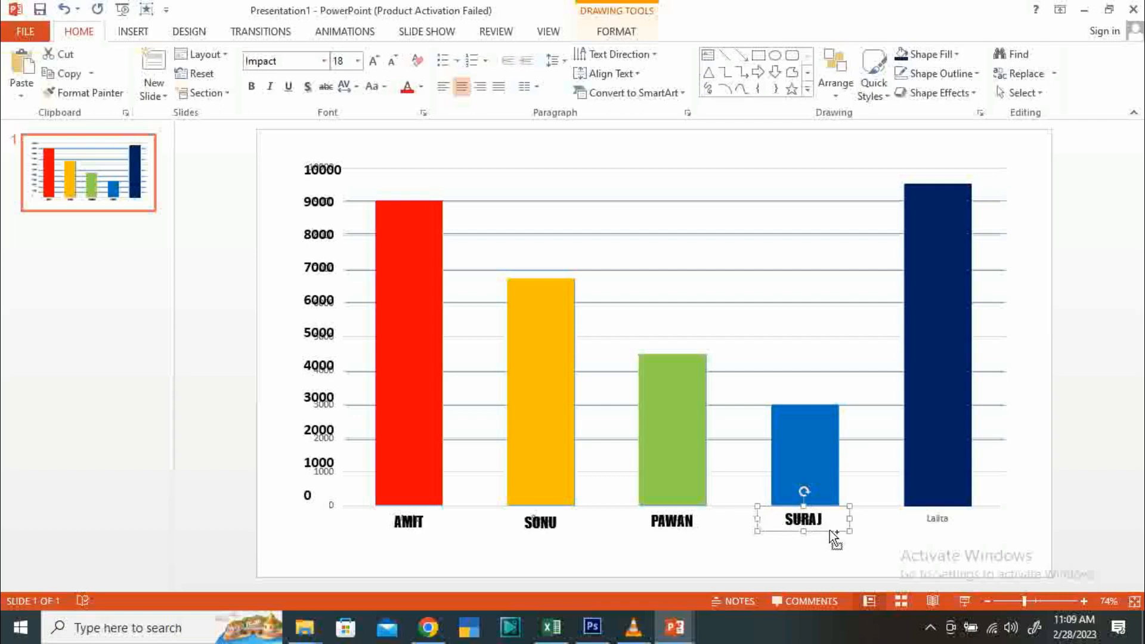
pyautogui.hotkey('ctrl', 'd')
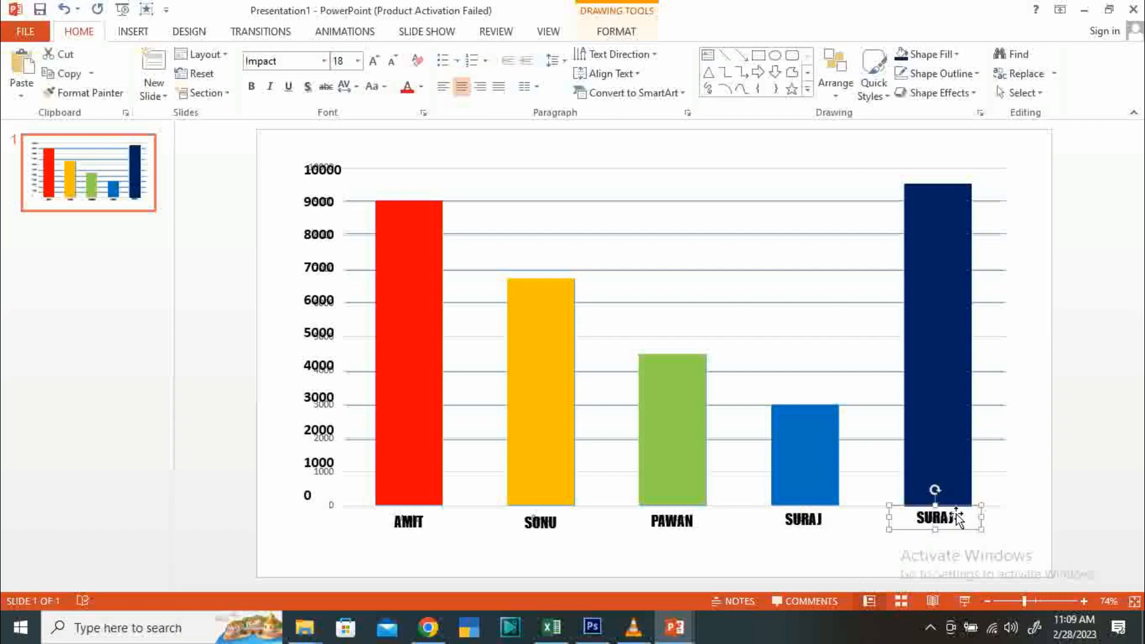
pyautogui.moveTo(957, 516); pyautogui.dragTo(921, 524)
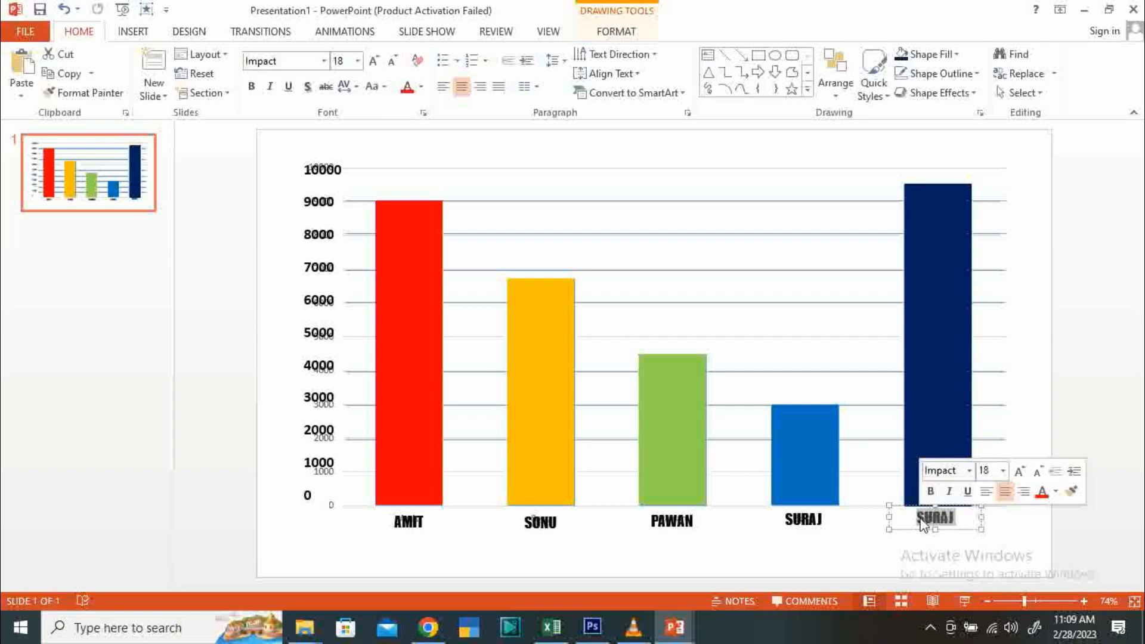
pyautogui.write('LALIT')
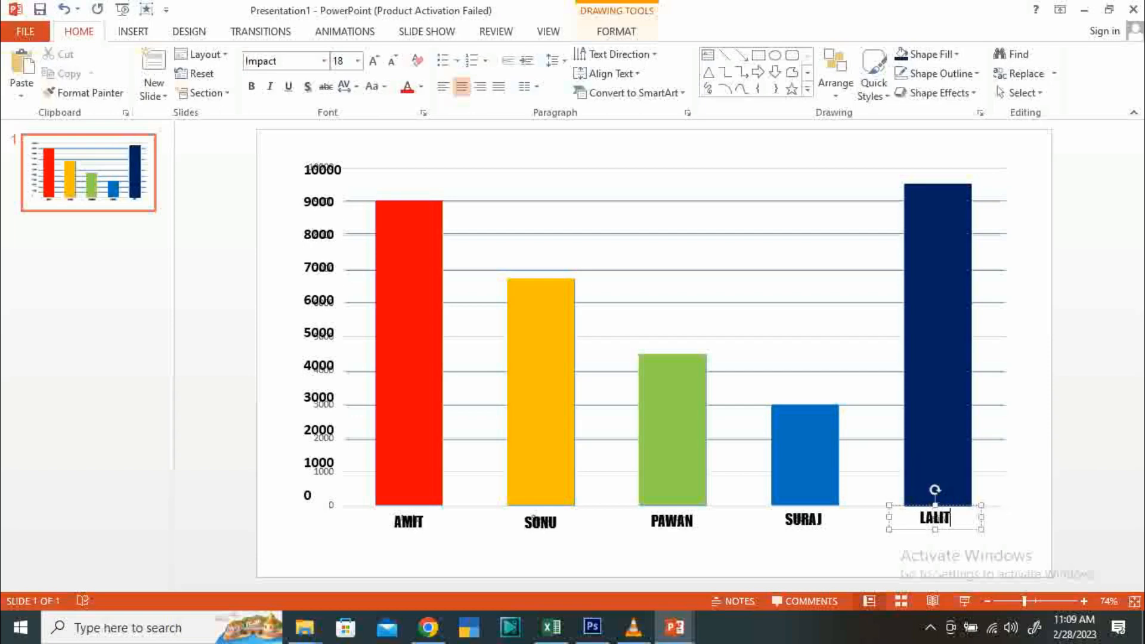
pyautogui.write('A')
pyautogui.click(1024, 531)
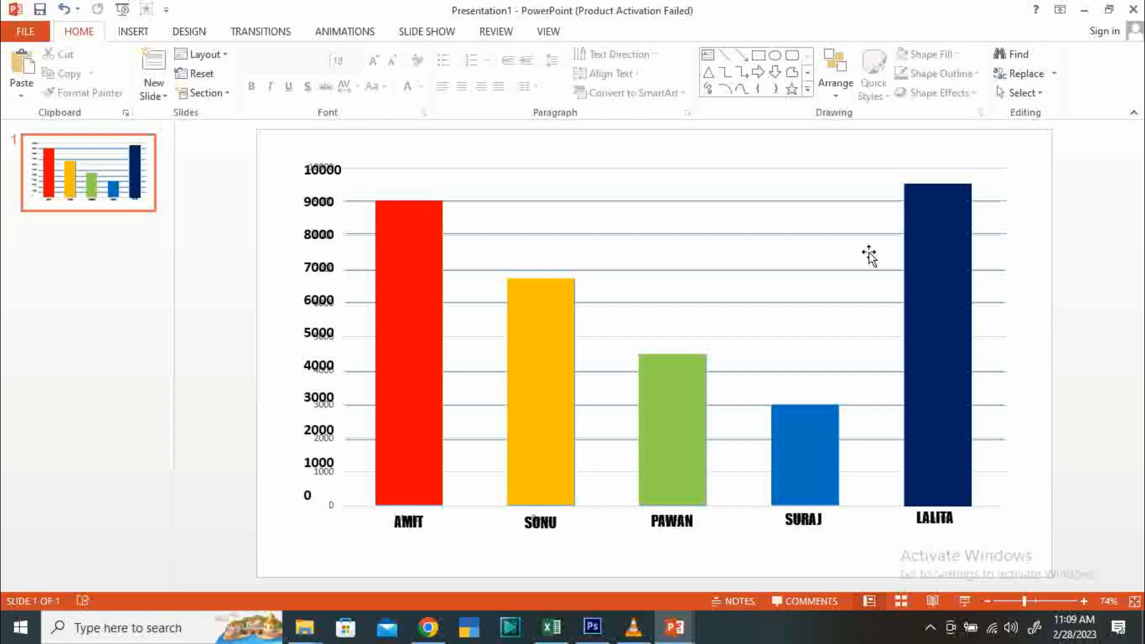
# Step: Delete the original chart behind the drawn gridlines, column rectangles and text labels
pyautogui.click(518, 171)
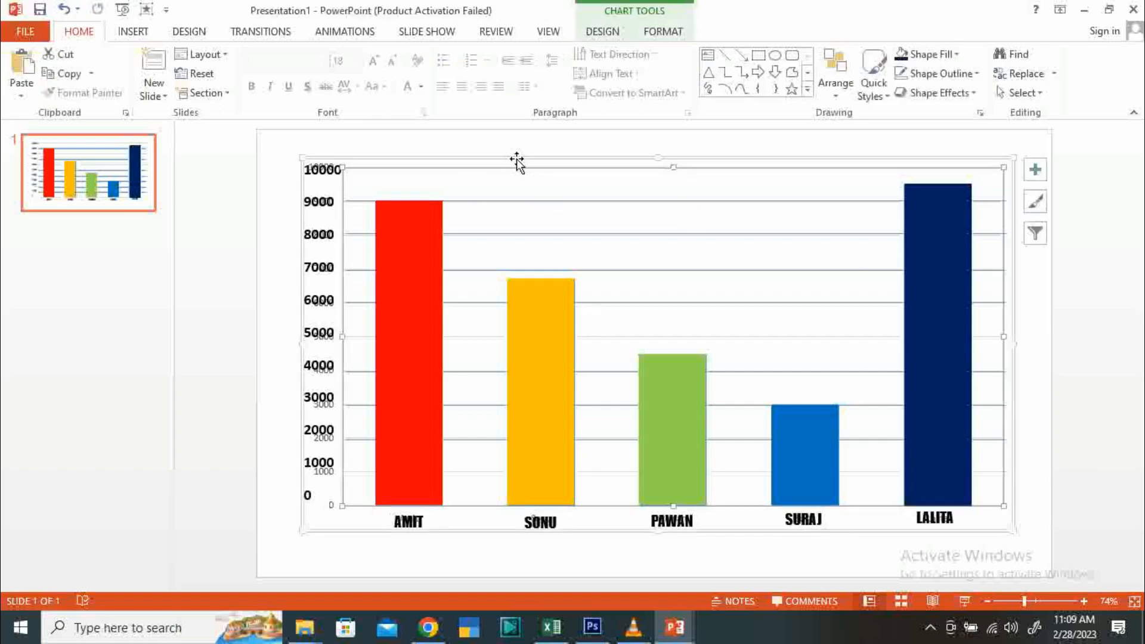
pyautogui.click(516, 161)
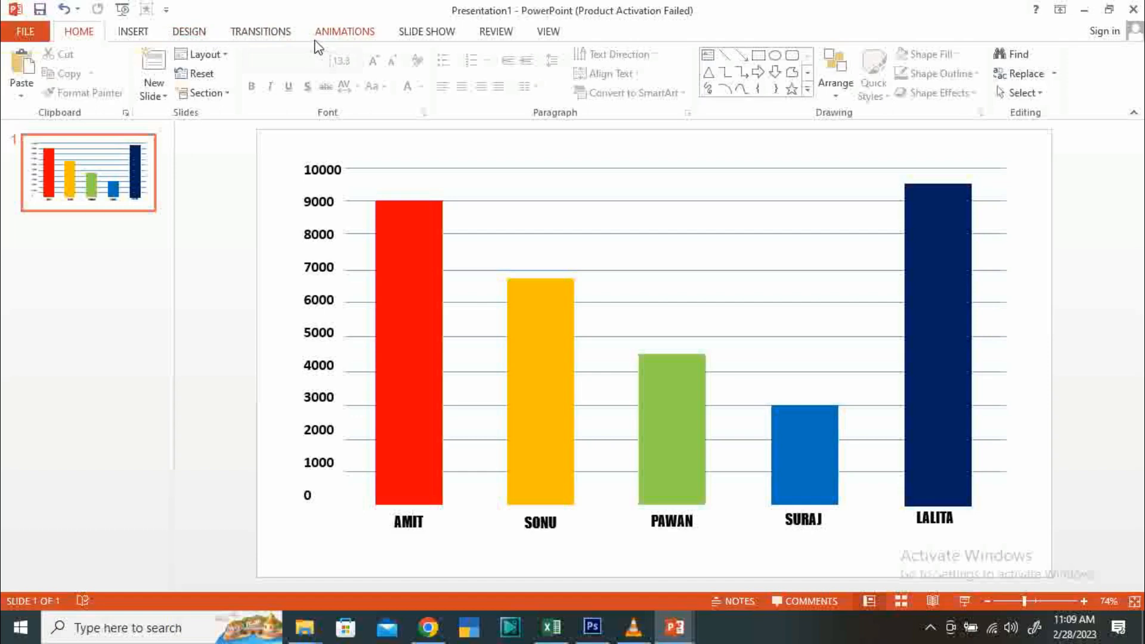
# Step: Draw a rectangle about 11.37" wide and 1.01" high across the area below the columns and fill it white
pyautogui.click(138, 34)
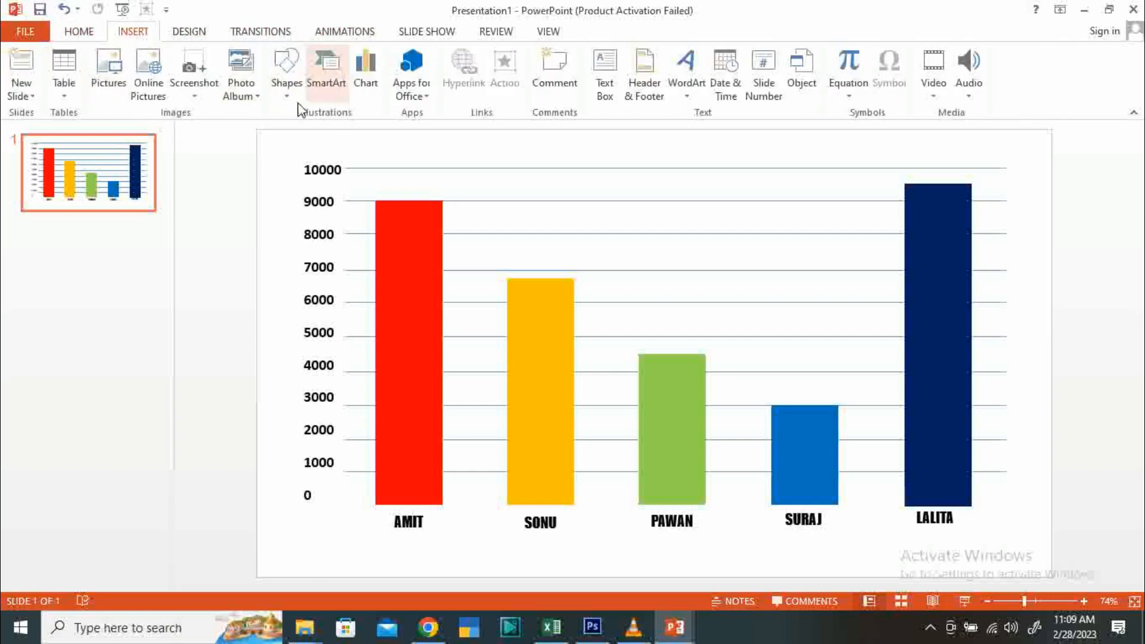
pyautogui.click(286, 71)
pyautogui.click(331, 134)
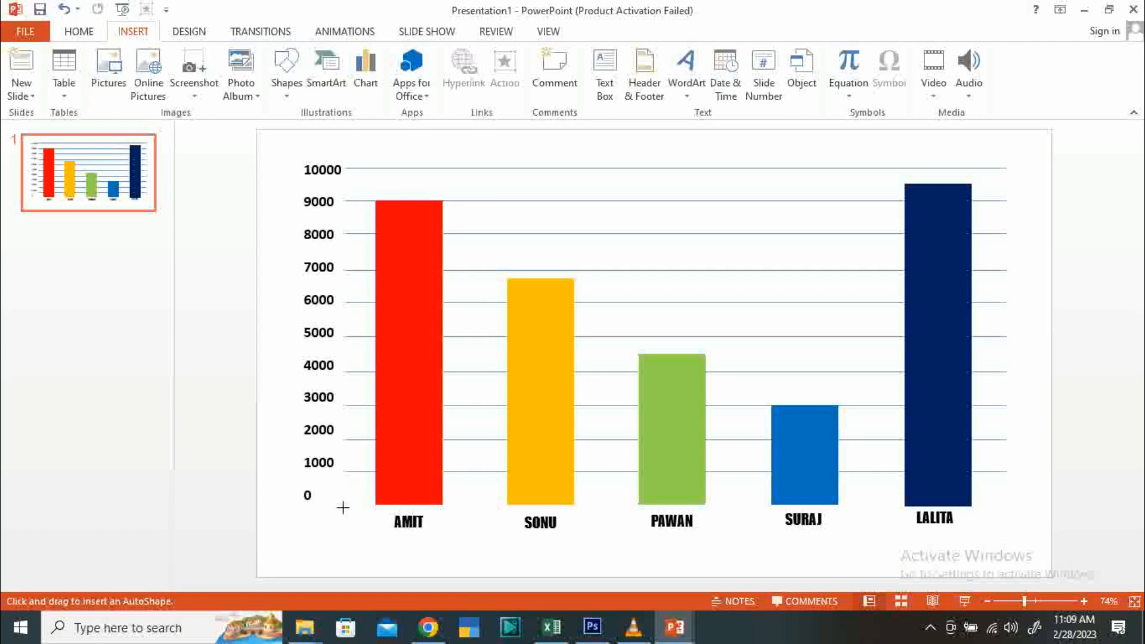
pyautogui.moveTo(366, 518)
pyautogui.mouseDown()
pyautogui.moveTo(549, 564)
pyautogui.moveTo(1021, 566)
pyautogui.mouseUp()
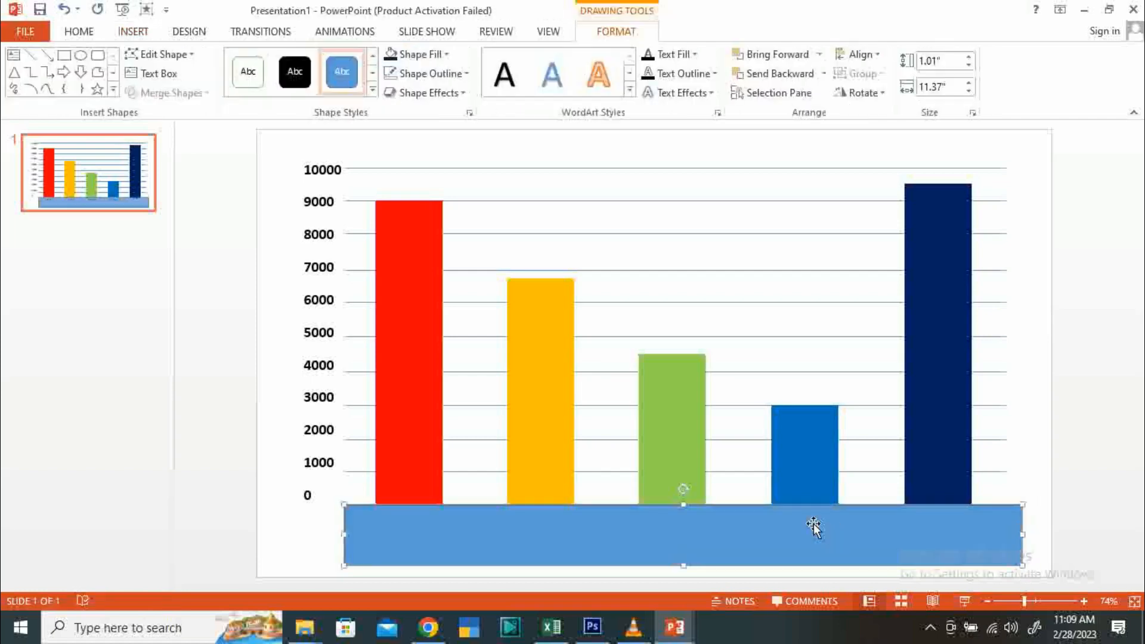
pyautogui.click(421, 56)
pyautogui.click(388, 92)
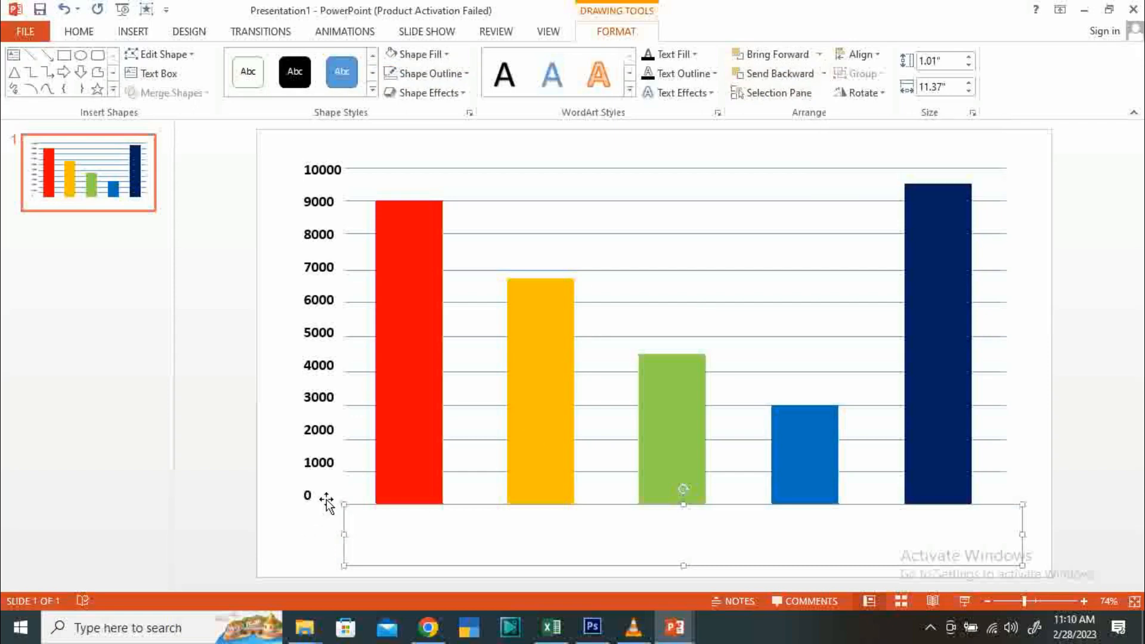
# Step: Select the five name labels under the columns and bring them to the front of the white rectangle
pyautogui.moveTo(1059, 496)
pyautogui.mouseDown()
pyautogui.moveTo(478, 544)
pyautogui.moveTo(338, 570)
pyautogui.moveTo(337, 554)
pyautogui.mouseUp()
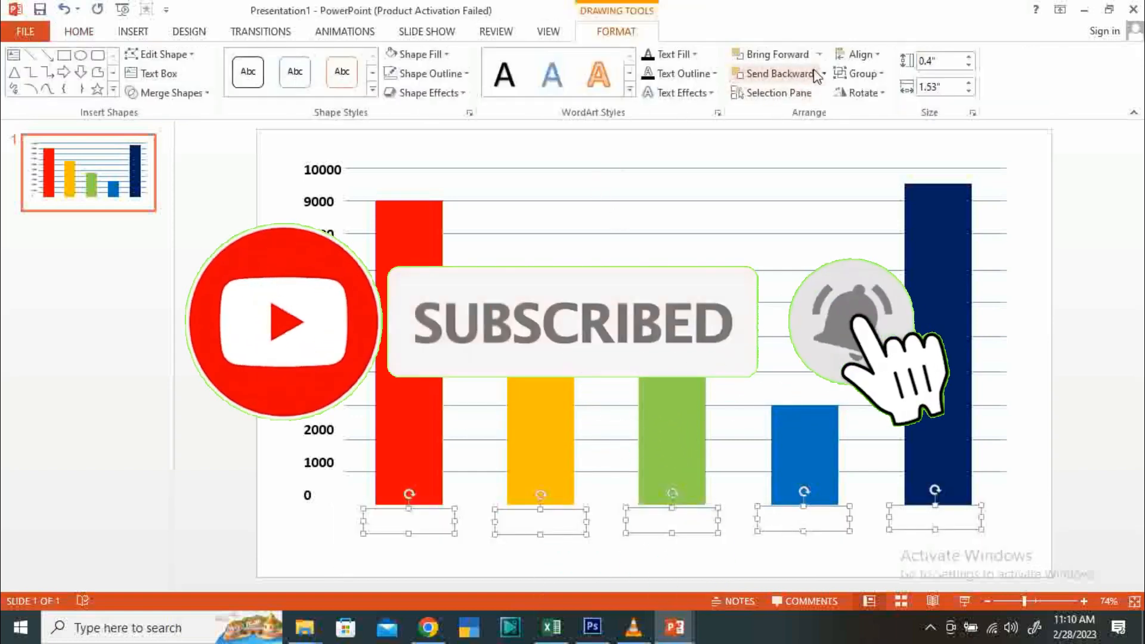
pyautogui.click(820, 54)
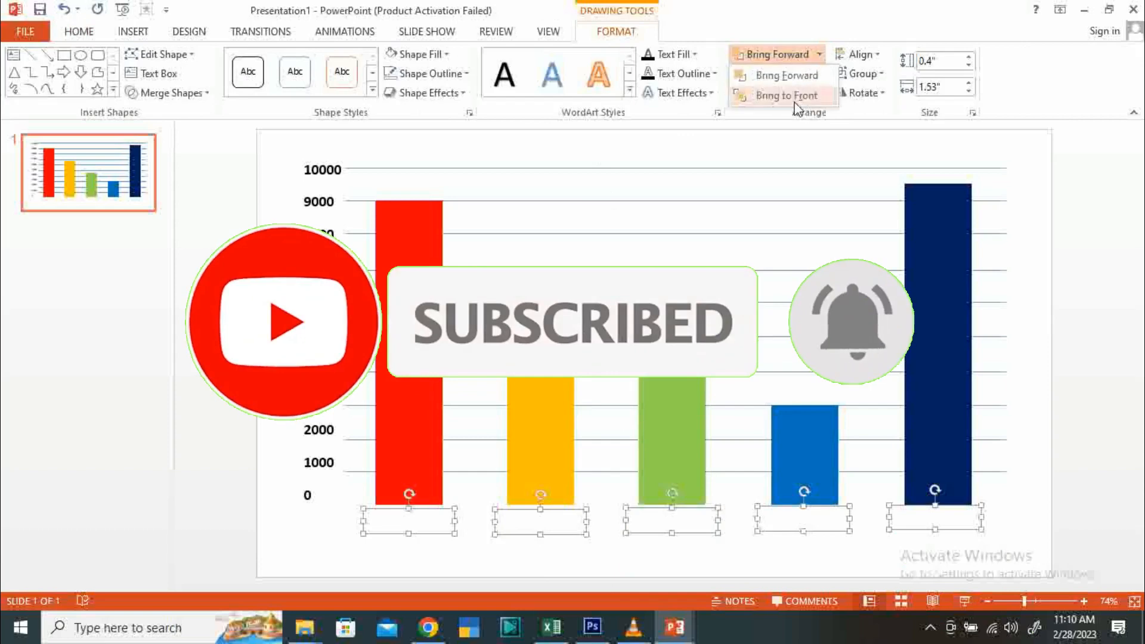
pyautogui.click(792, 95)
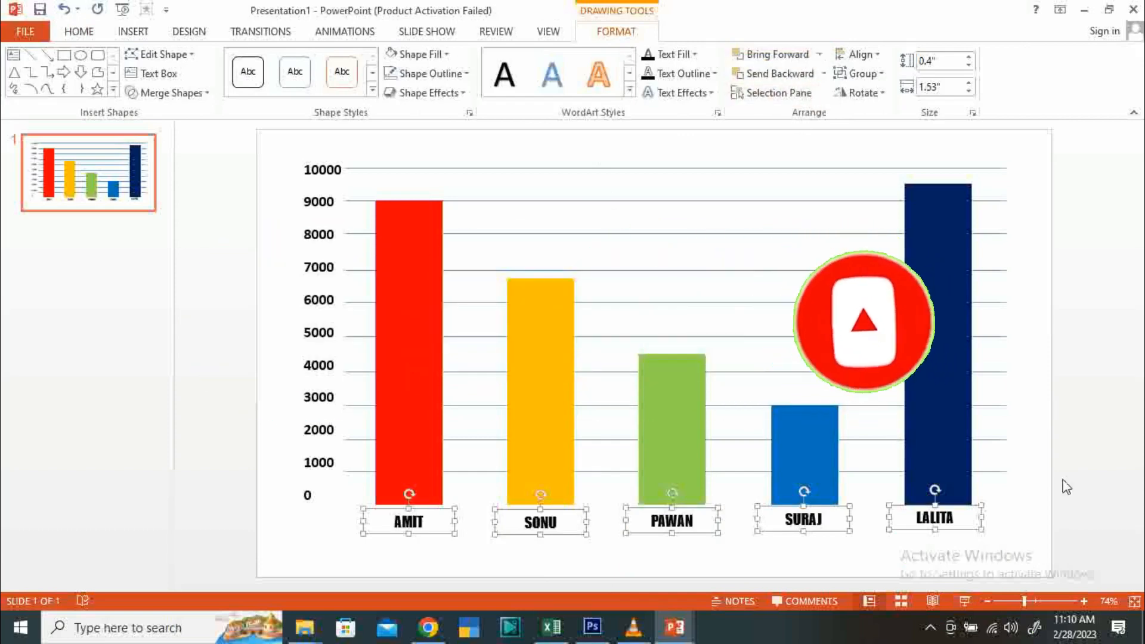
pyautogui.click(1040, 480)
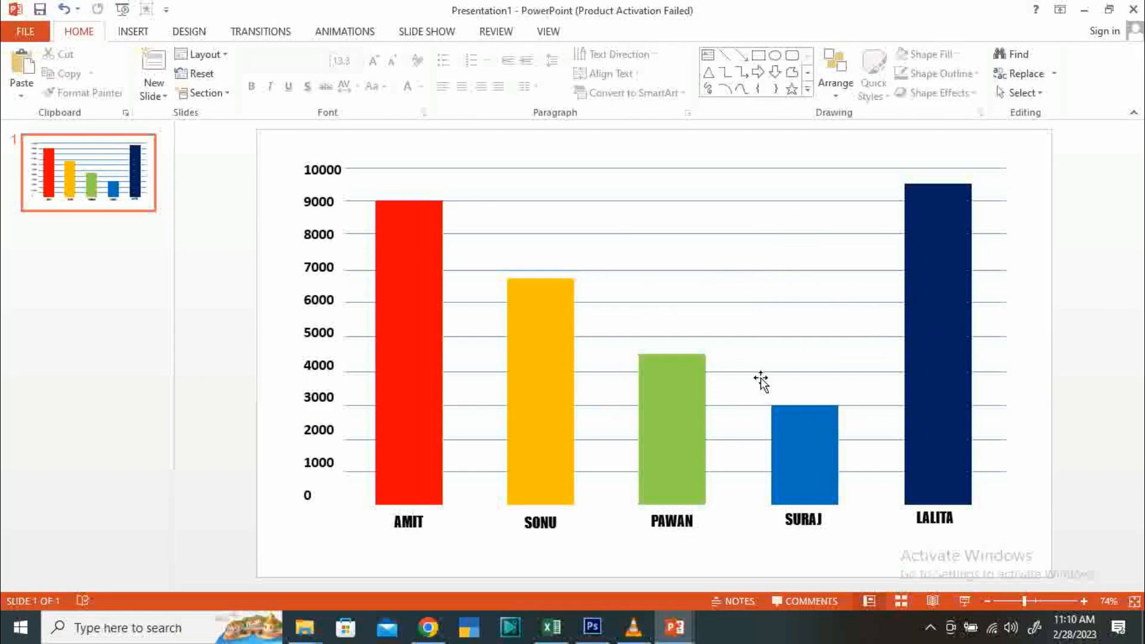
# Step: Apply the Fly In entrance animation to the red column and preview it
pyautogui.click(409, 266)
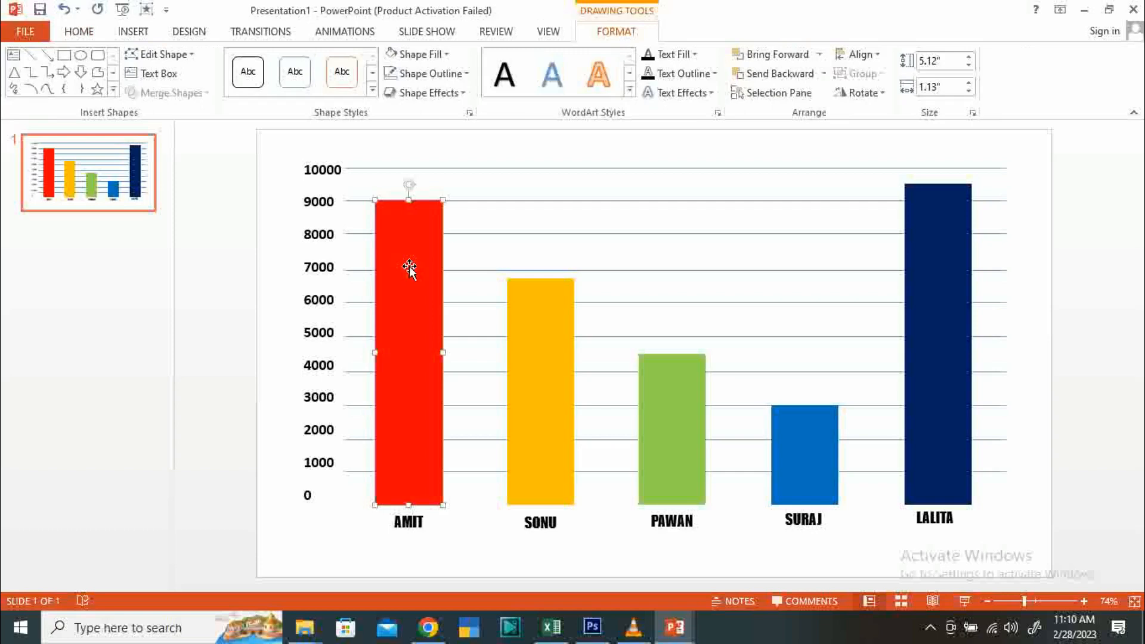
pyautogui.click(335, 32)
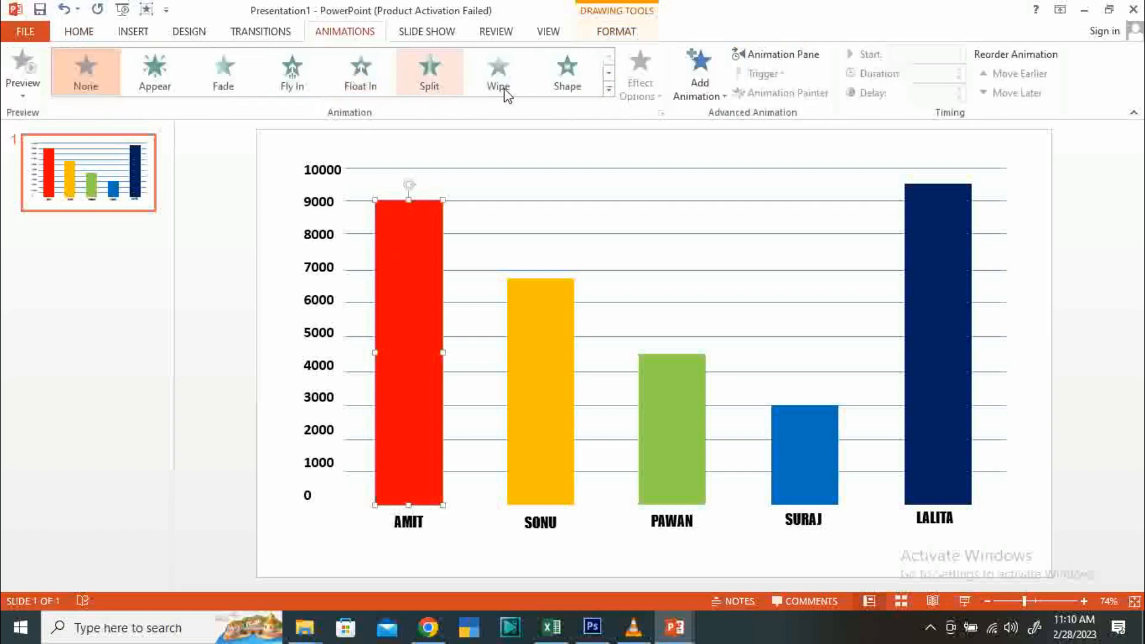
pyautogui.click(608, 90)
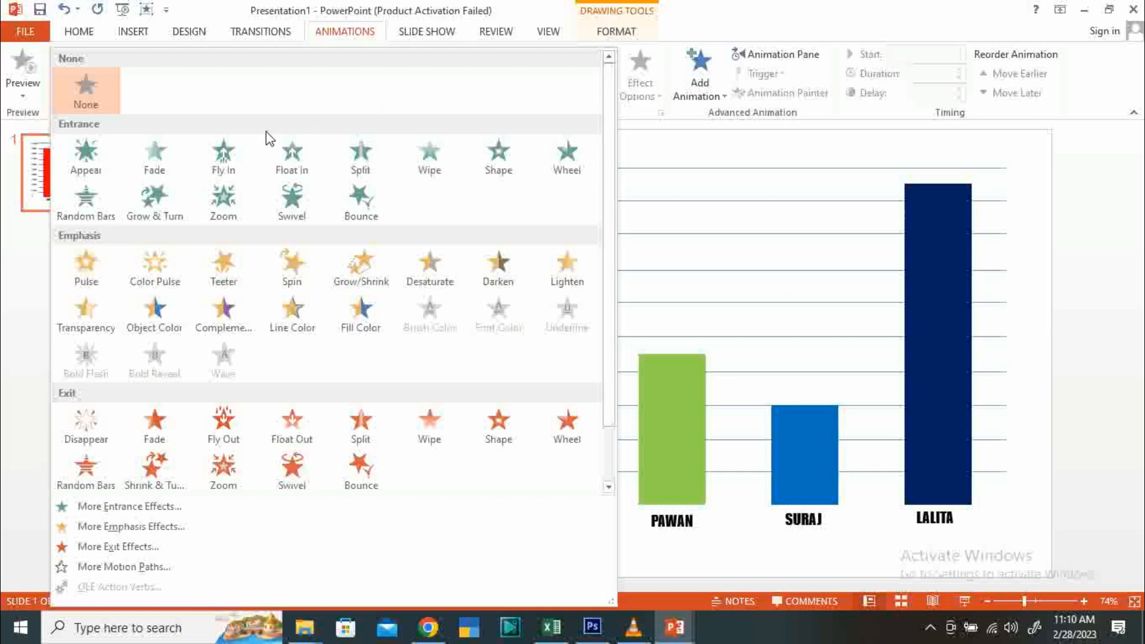
pyautogui.click(227, 156)
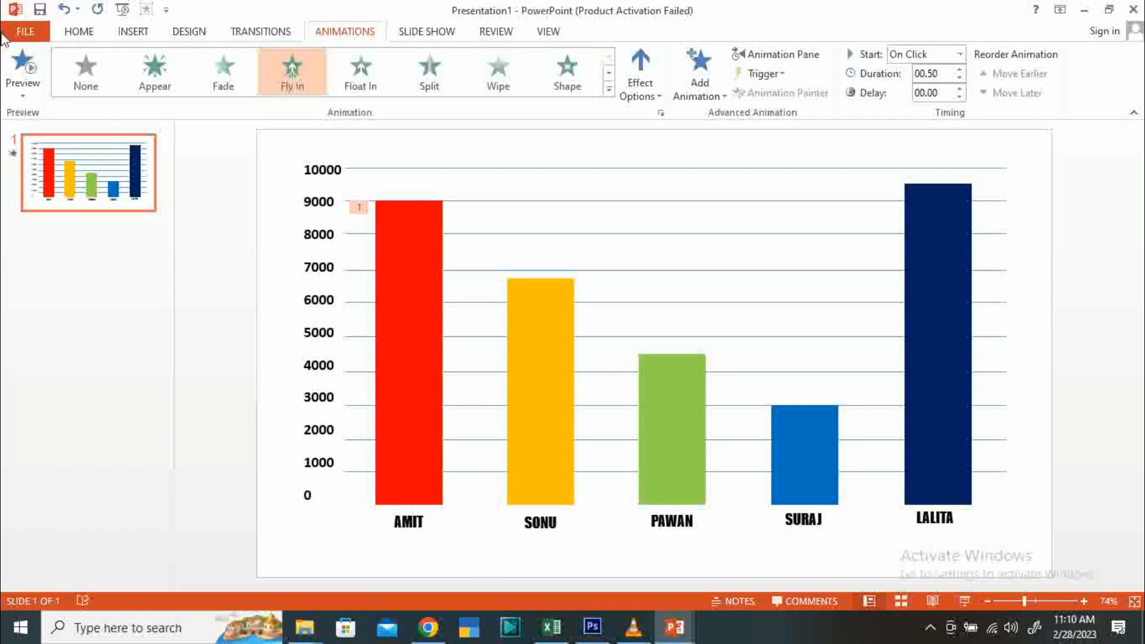
pyautogui.click(30, 64)
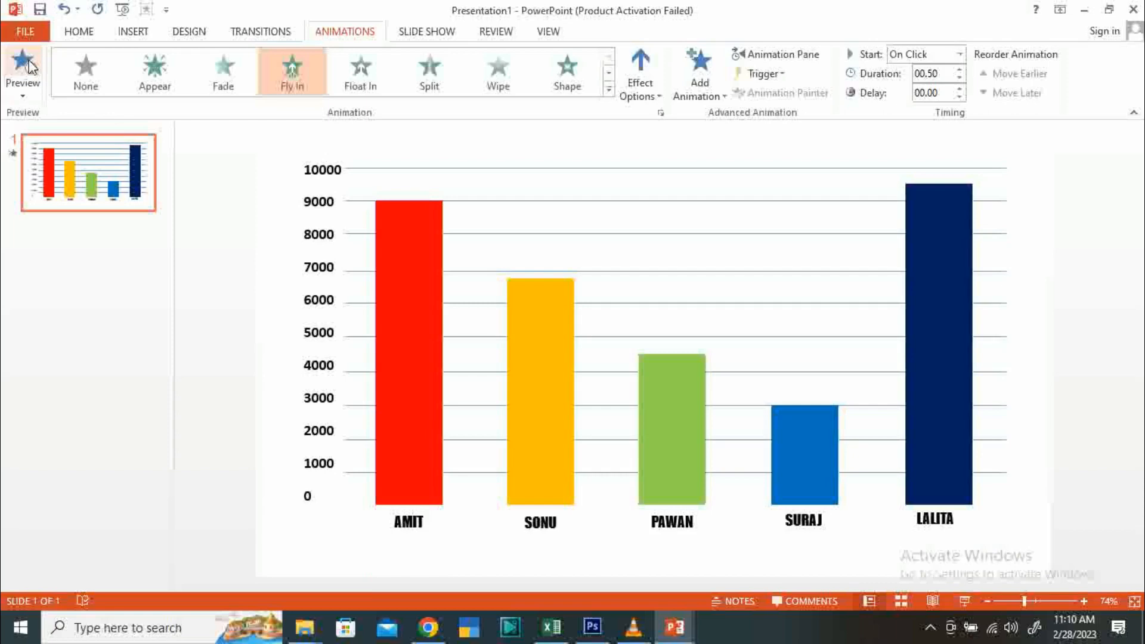
# Step: Extend the white rectangle below the columns down to the slide's lower edge and preview the animation
pyautogui.click(438, 549)
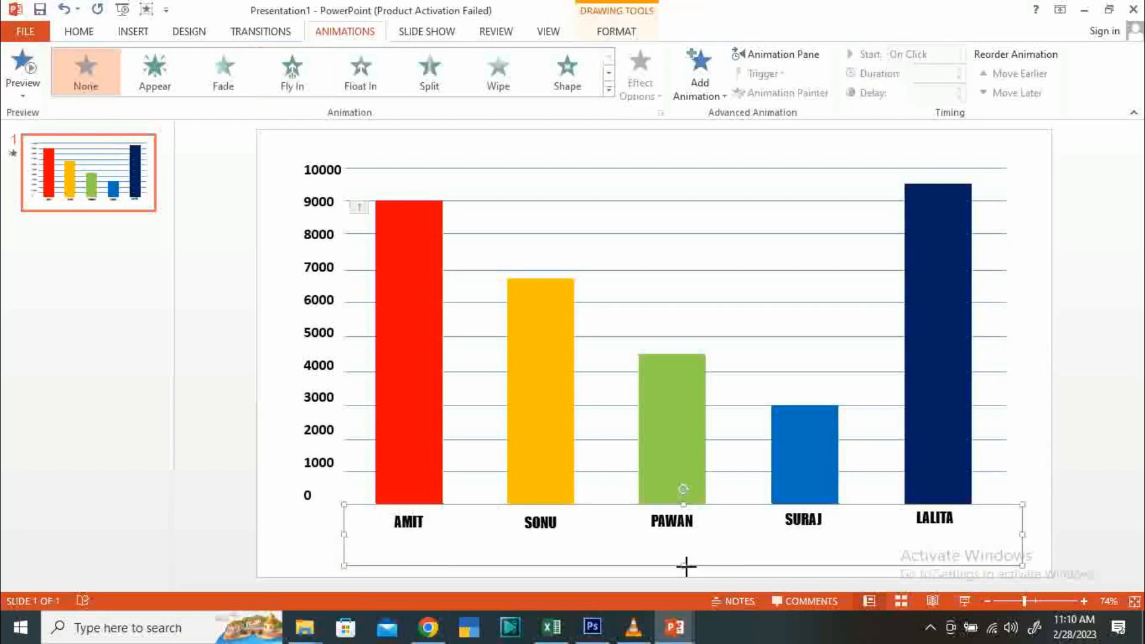
pyautogui.moveTo(686, 566); pyautogui.dragTo(686, 581)
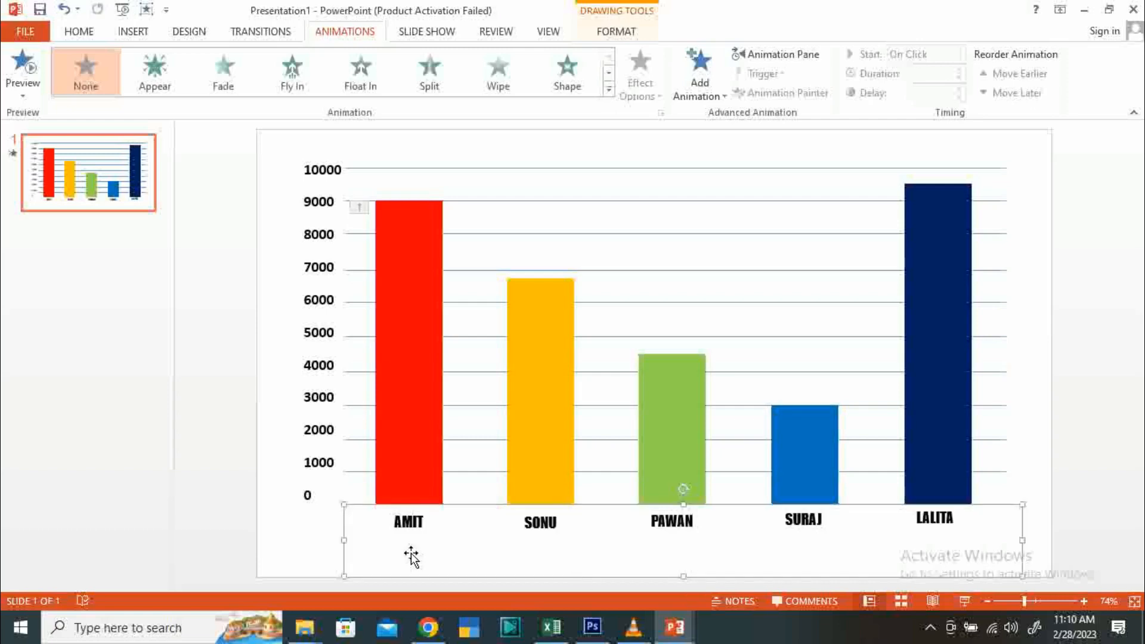
pyautogui.click(245, 465)
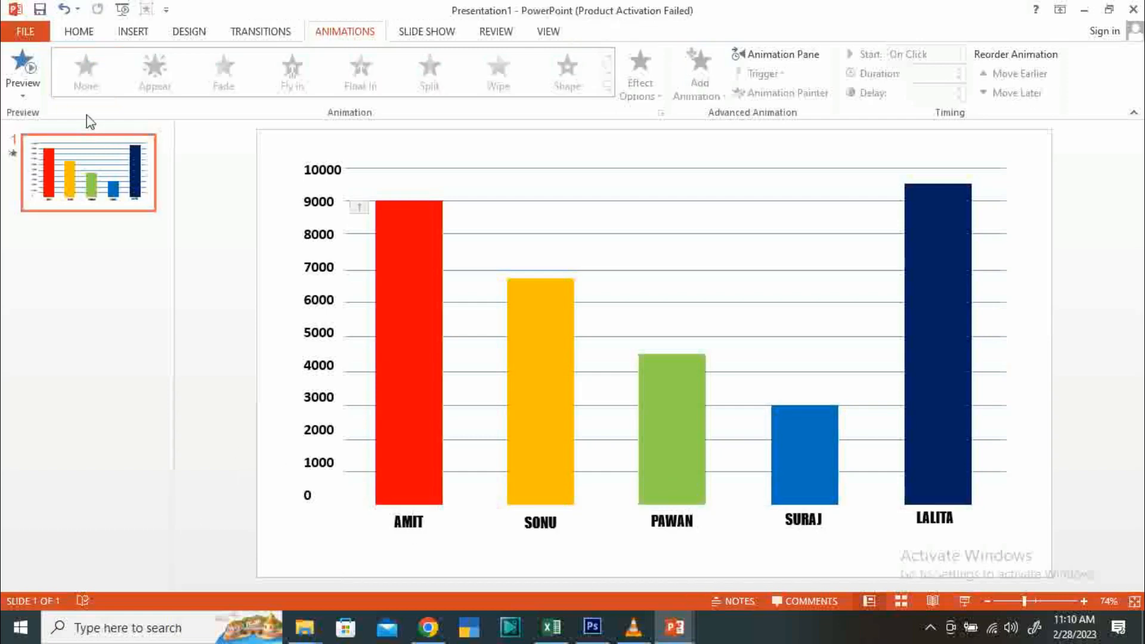
pyautogui.click(24, 69)
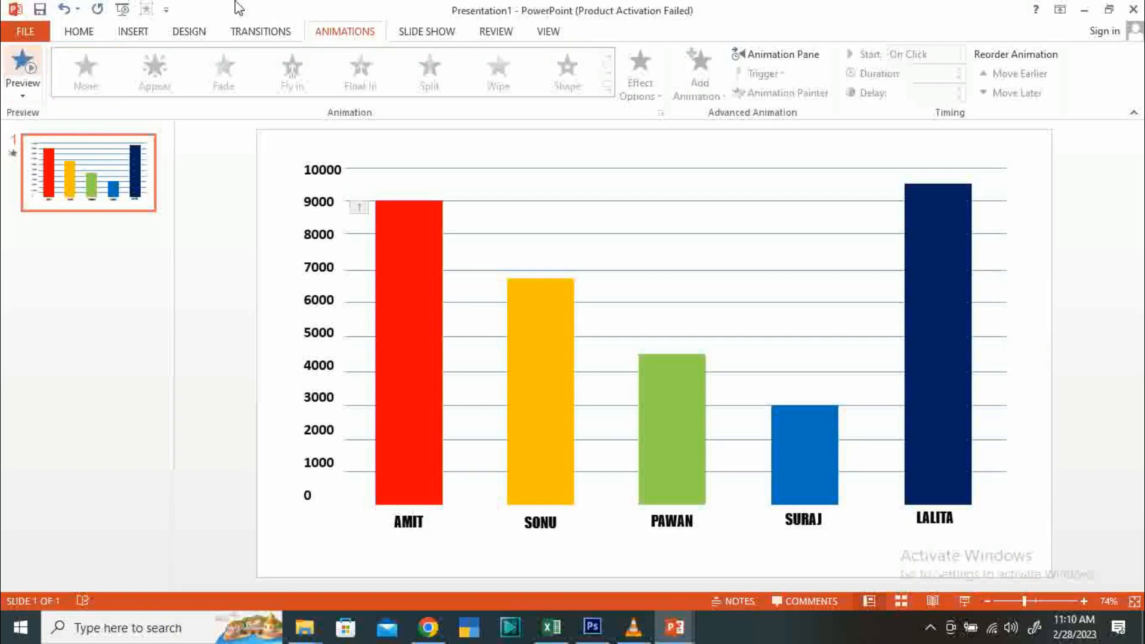
# Step: Set the red column's Fly In animation to start With Previous and last 1 second (Fast)
pyautogui.click(421, 262)
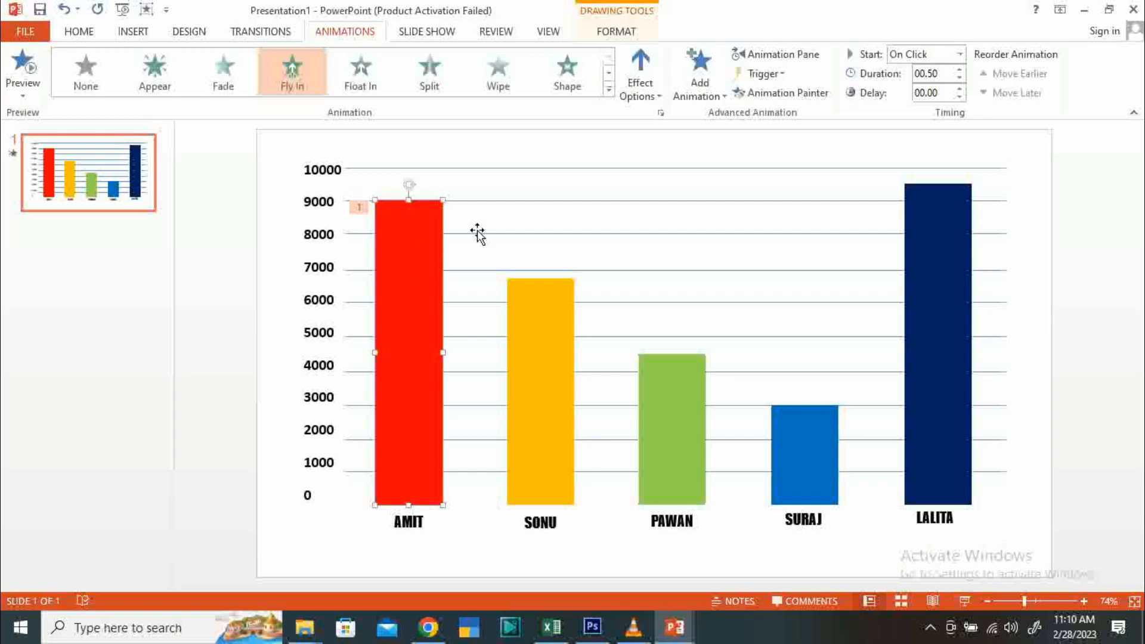
pyautogui.click(778, 56)
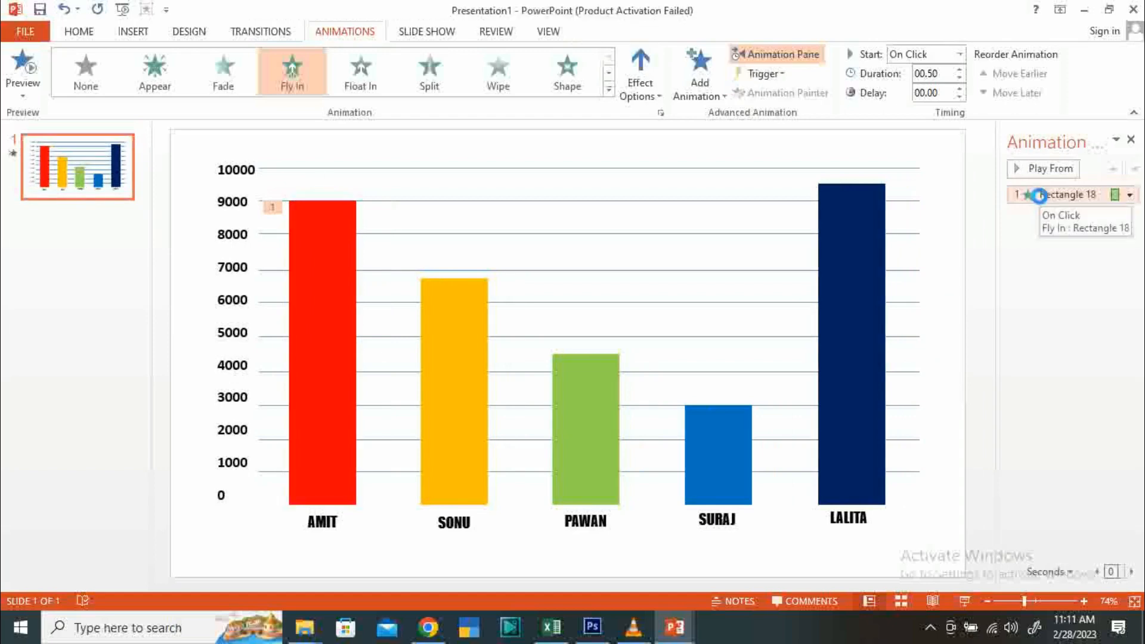
pyautogui.doubleClick(1042, 195)
pyautogui.moveTo(537, 162); pyautogui.dragTo(637, 144)
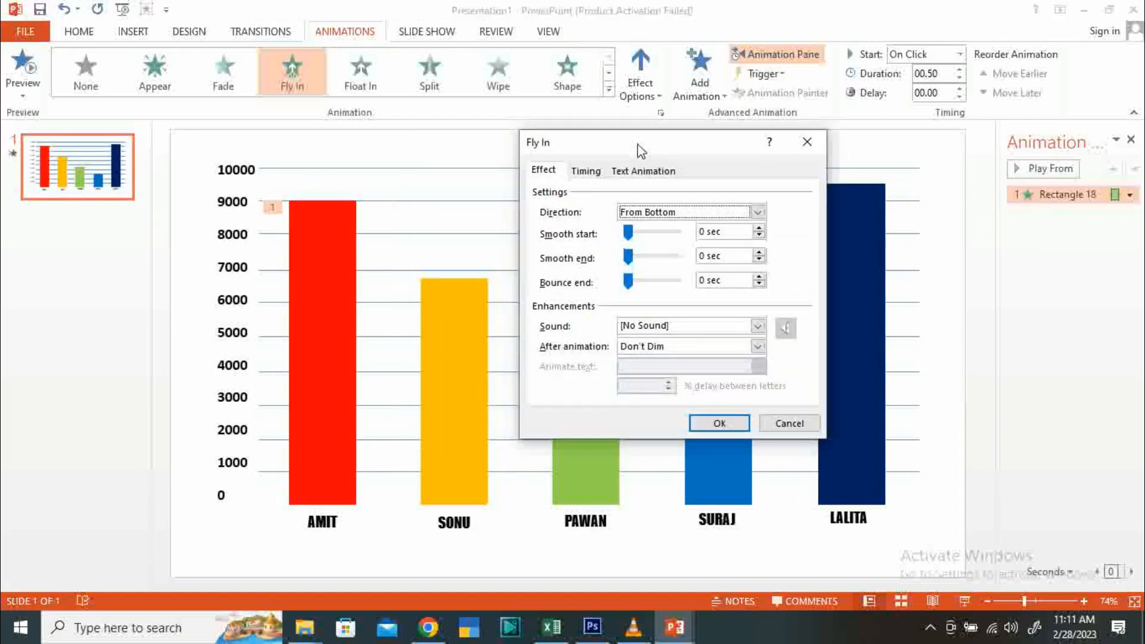
pyautogui.click(585, 173)
pyautogui.click(662, 195)
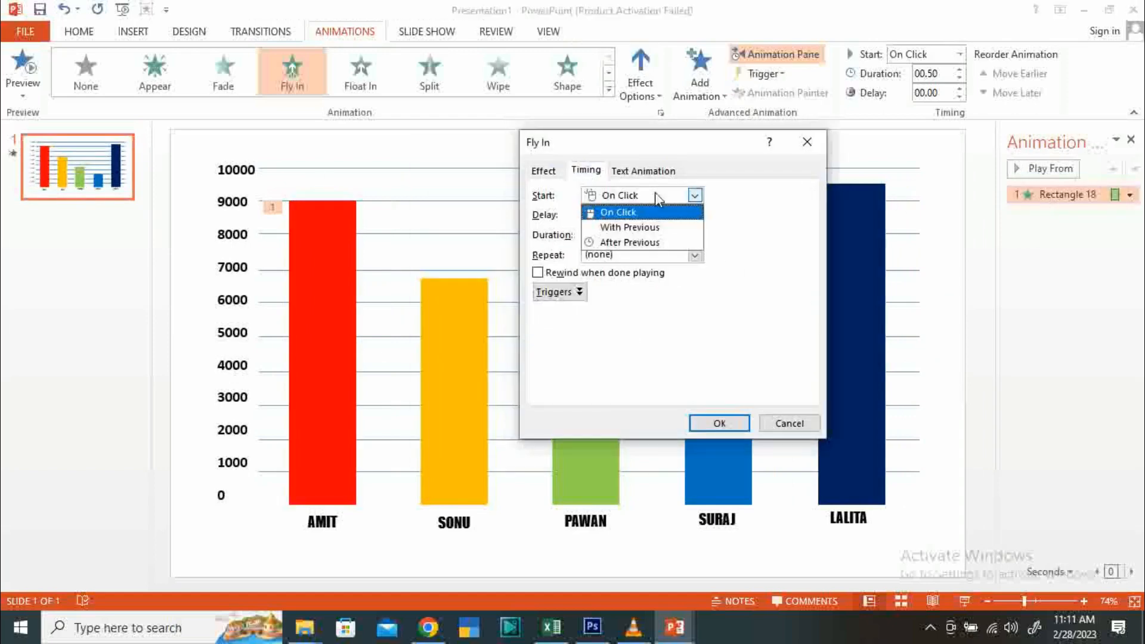
pyautogui.click(630, 229)
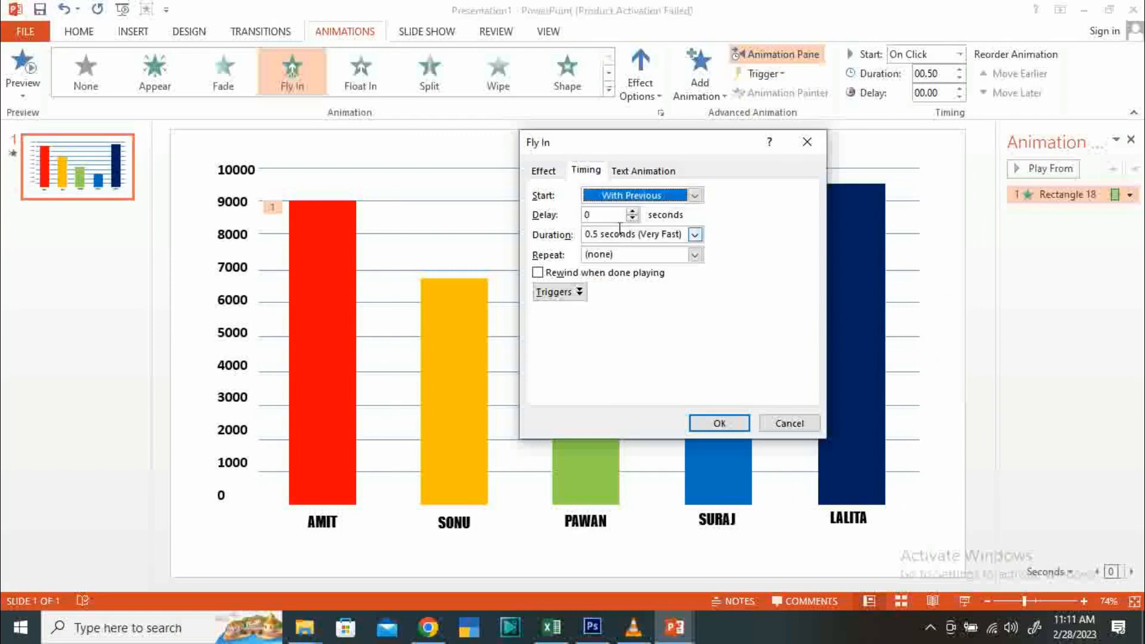
pyautogui.click(694, 234)
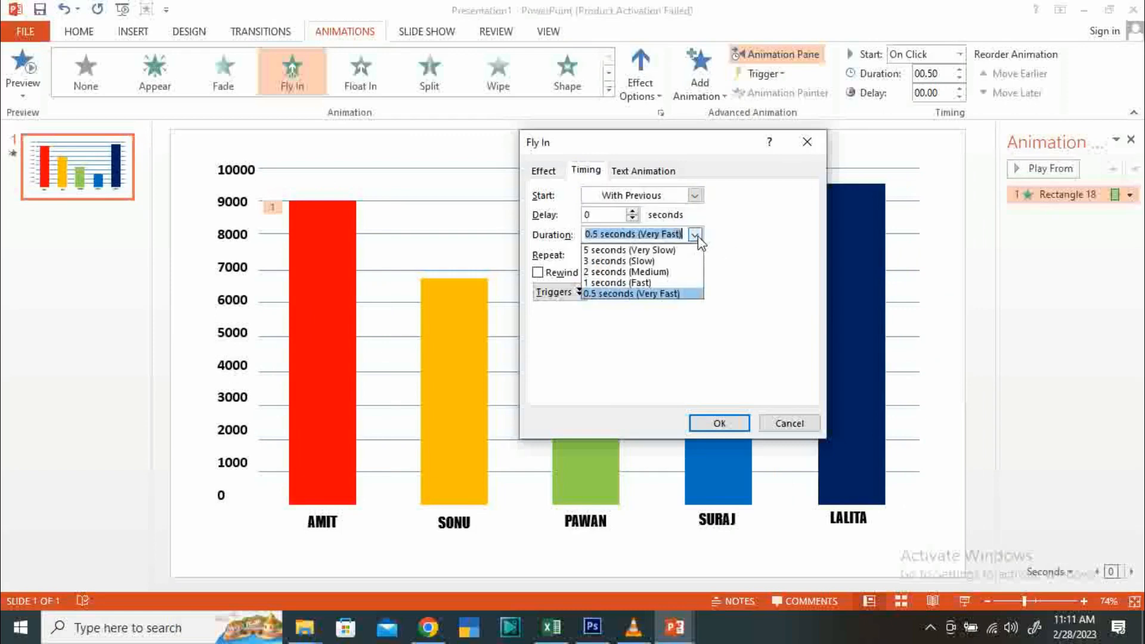
pyautogui.click(647, 282)
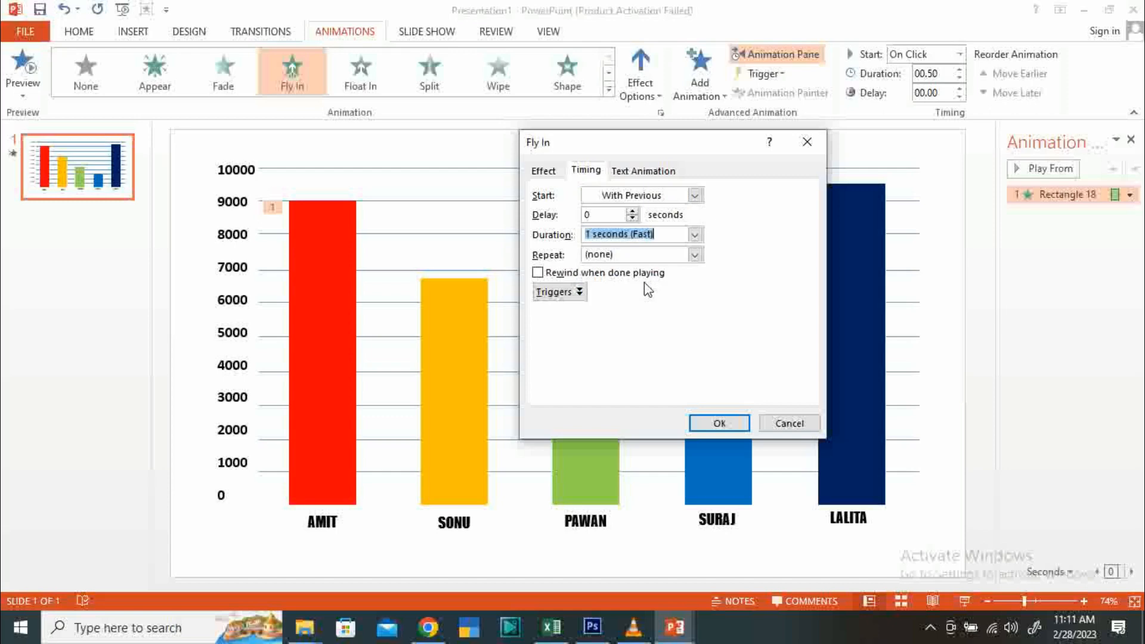
pyautogui.click(708, 425)
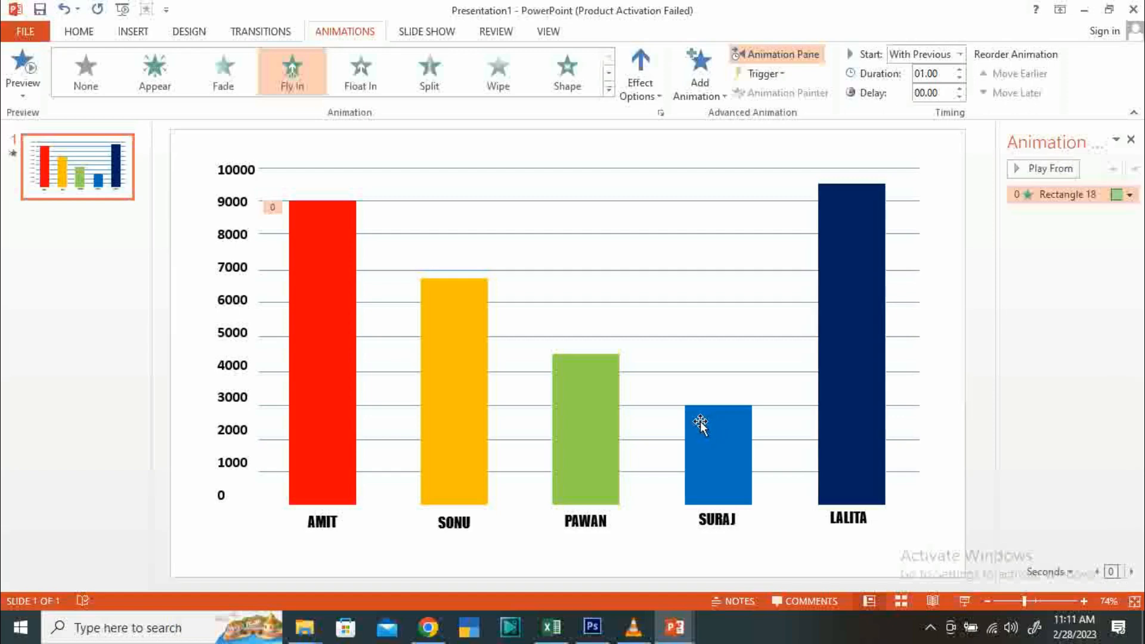
# Step: Copy the red column's animation to the yellow column with Animation Painter
pyautogui.click(332, 300)
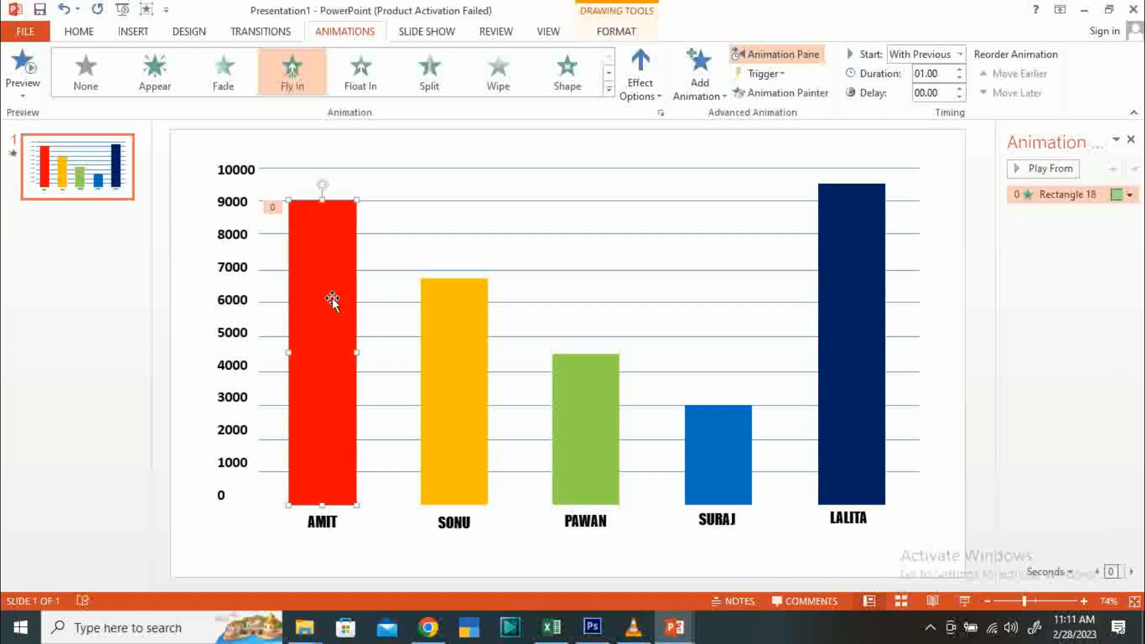
pyautogui.click(790, 96)
pyautogui.click(456, 365)
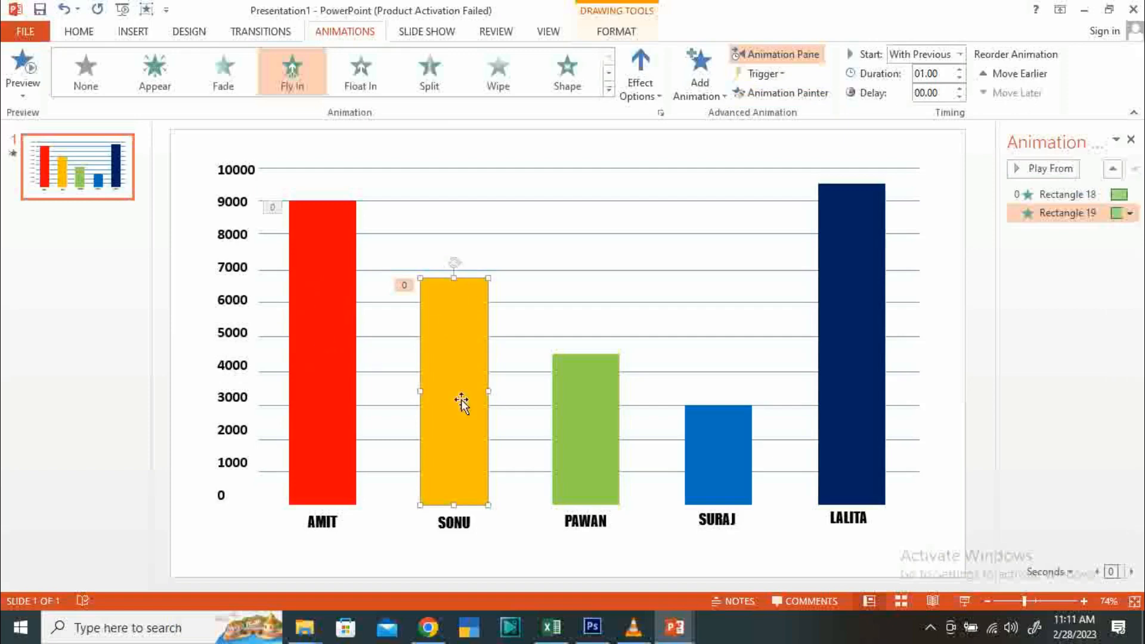
# Step: Set the yellow column's Fly In animation to start After Previous
pyautogui.click(1034, 214)
pyautogui.doubleClick(1035, 213)
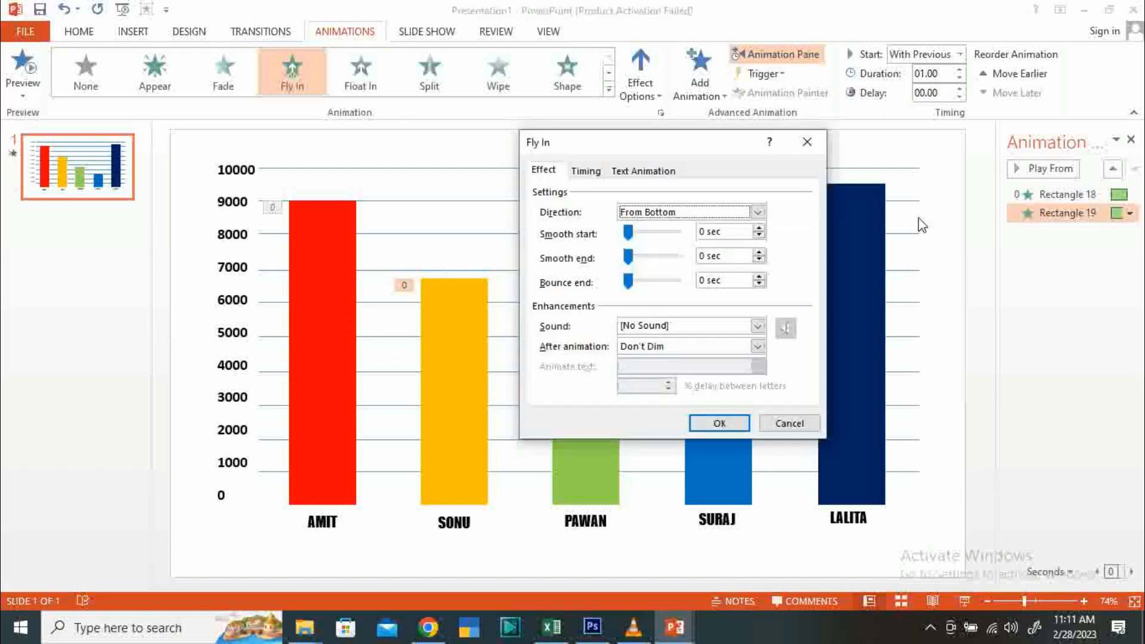
pyautogui.click(585, 172)
pyautogui.click(612, 201)
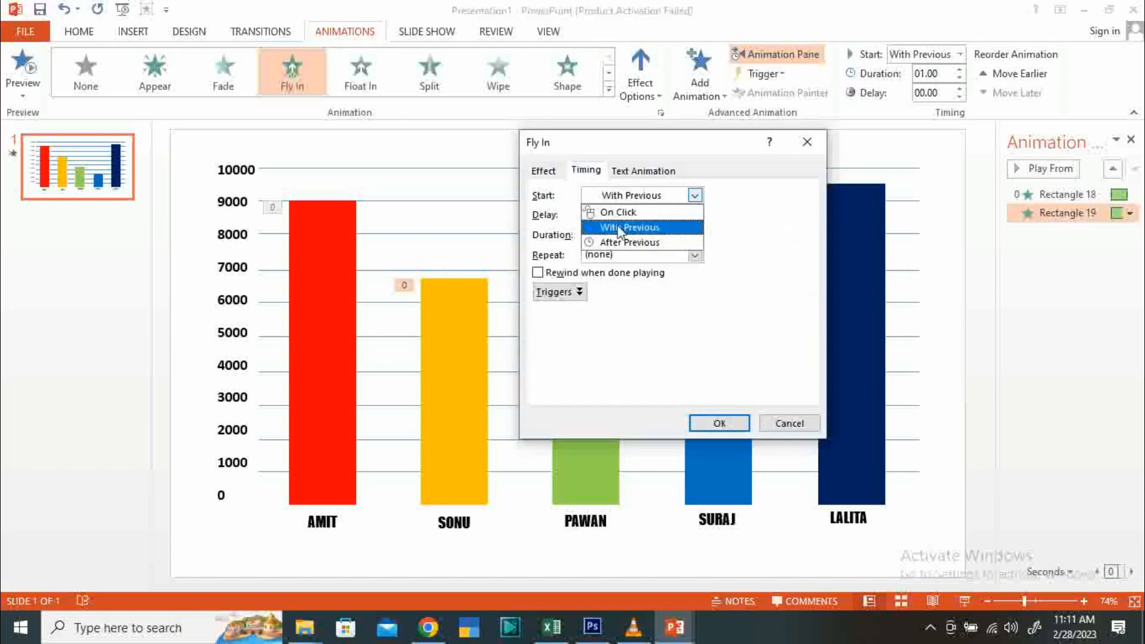
pyautogui.click(625, 240)
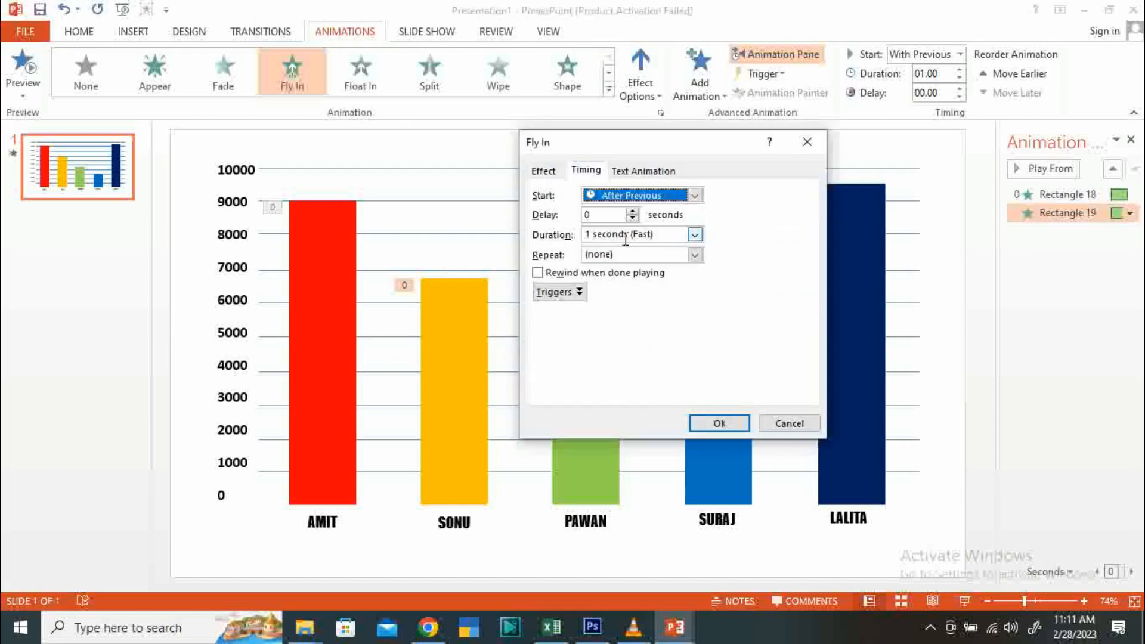
pyautogui.click(718, 423)
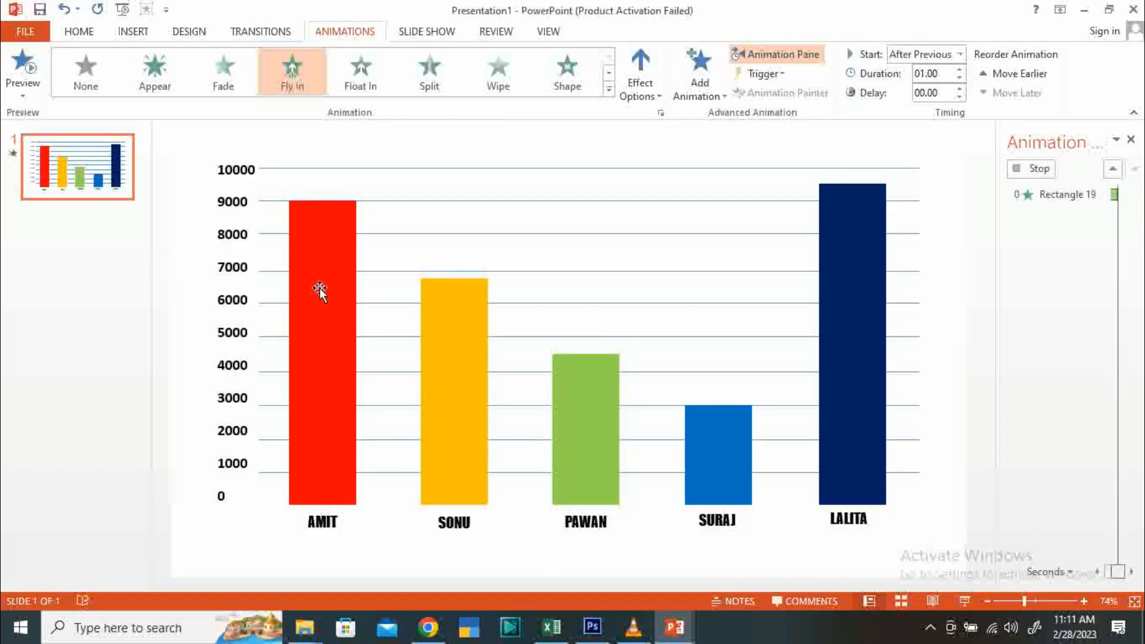
# Step: Preview the slide's animations to check the sequence of the red and yellow columns
pyautogui.moveTo(1017, 216); pyautogui.dragTo(1020, 191)
pyautogui.click(30, 67)
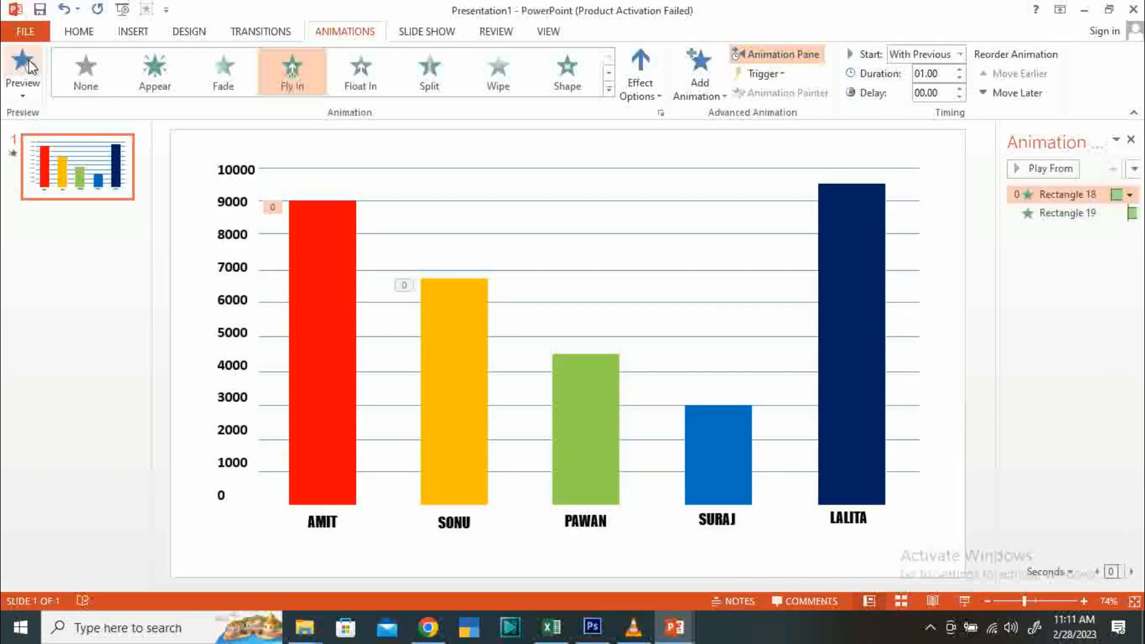
pyautogui.click(31, 67)
# Step: Copy the yellow column's animation to the green, blue and navy columns with Animation Painter, and widen the Animation Pane
pyautogui.click(465, 337)
pyautogui.click(778, 93)
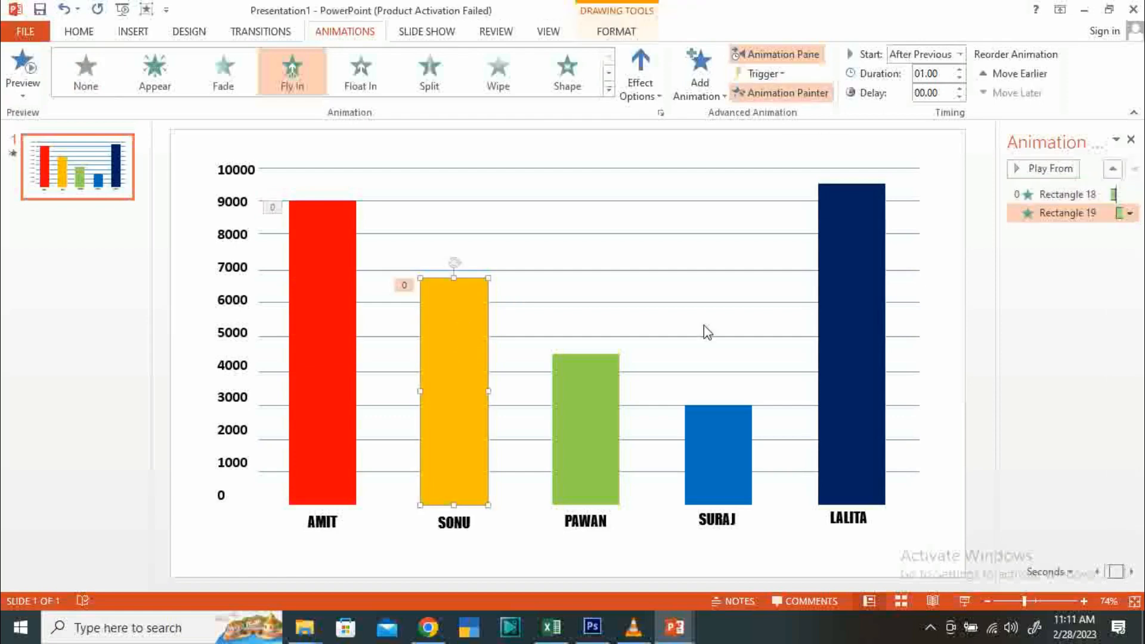
pyautogui.click(598, 399)
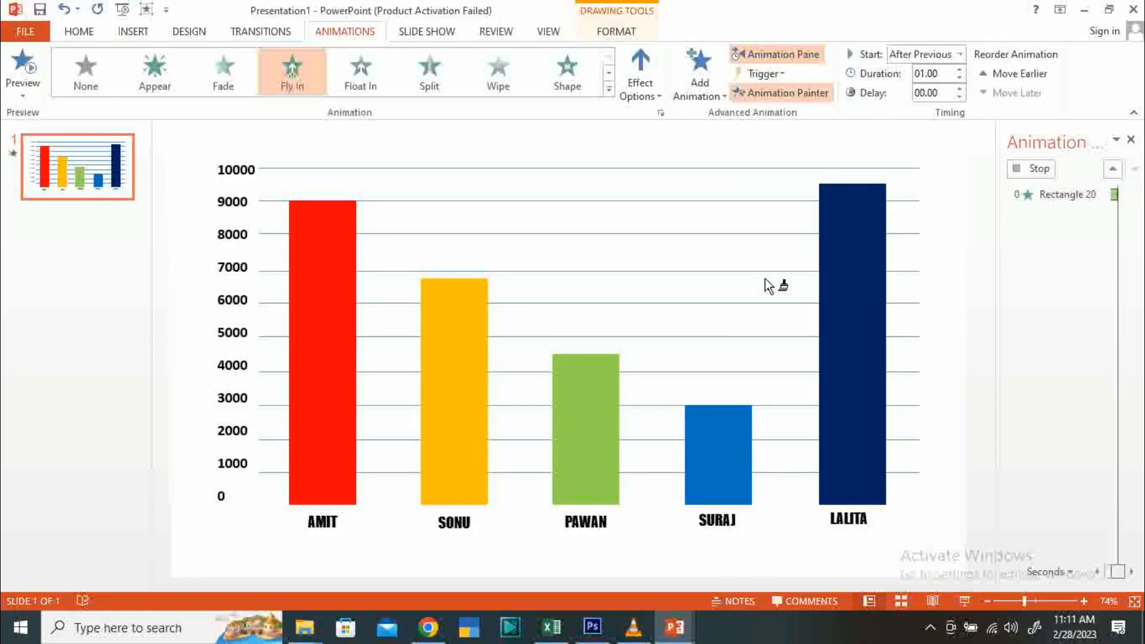
pyautogui.click(725, 424)
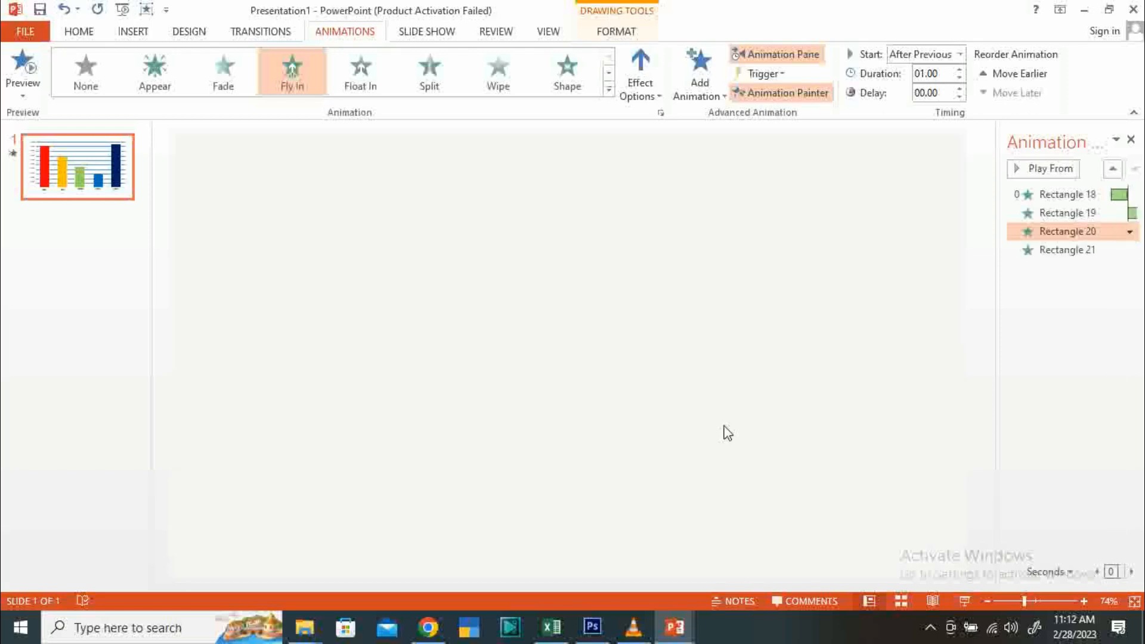
pyautogui.click(778, 94)
pyautogui.click(853, 389)
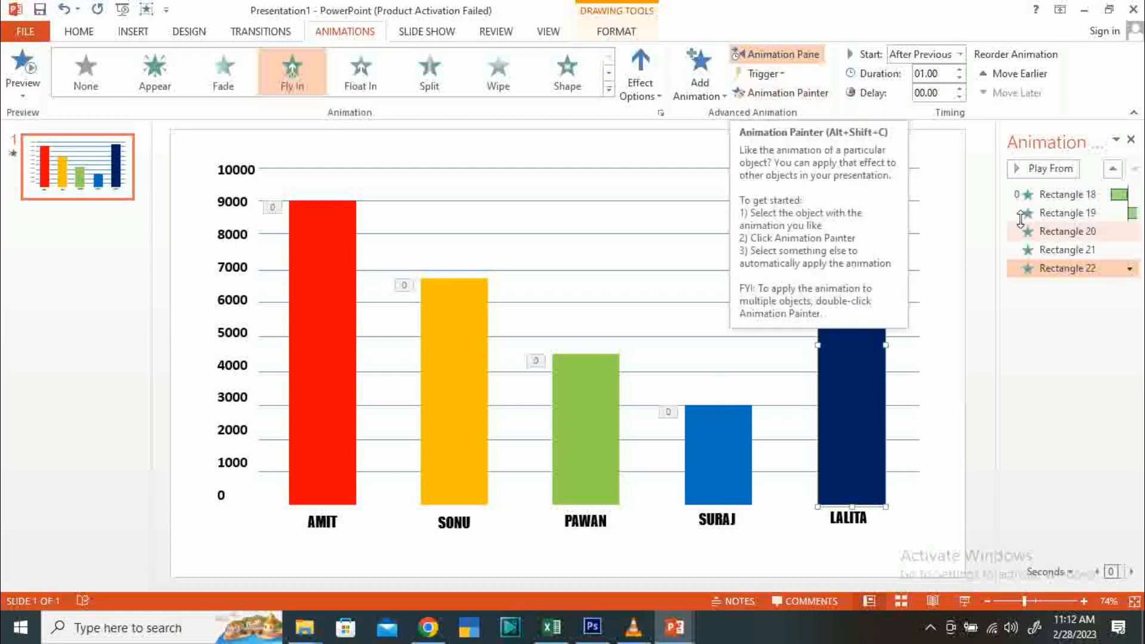
pyautogui.moveTo(997, 202); pyautogui.dragTo(881, 201)
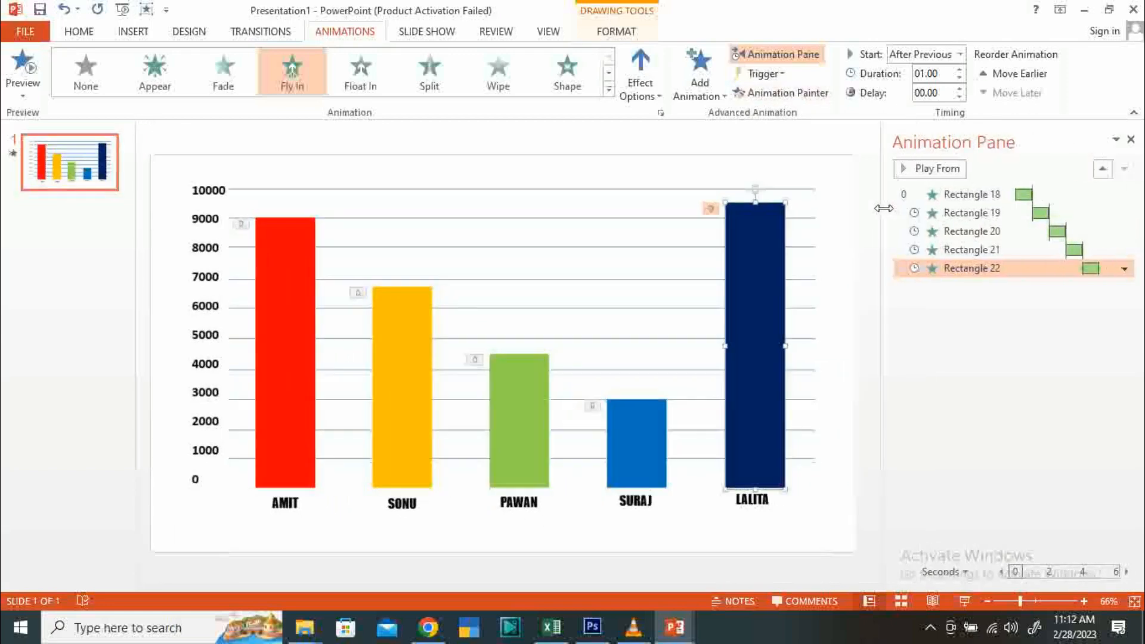
pyautogui.click(981, 194)
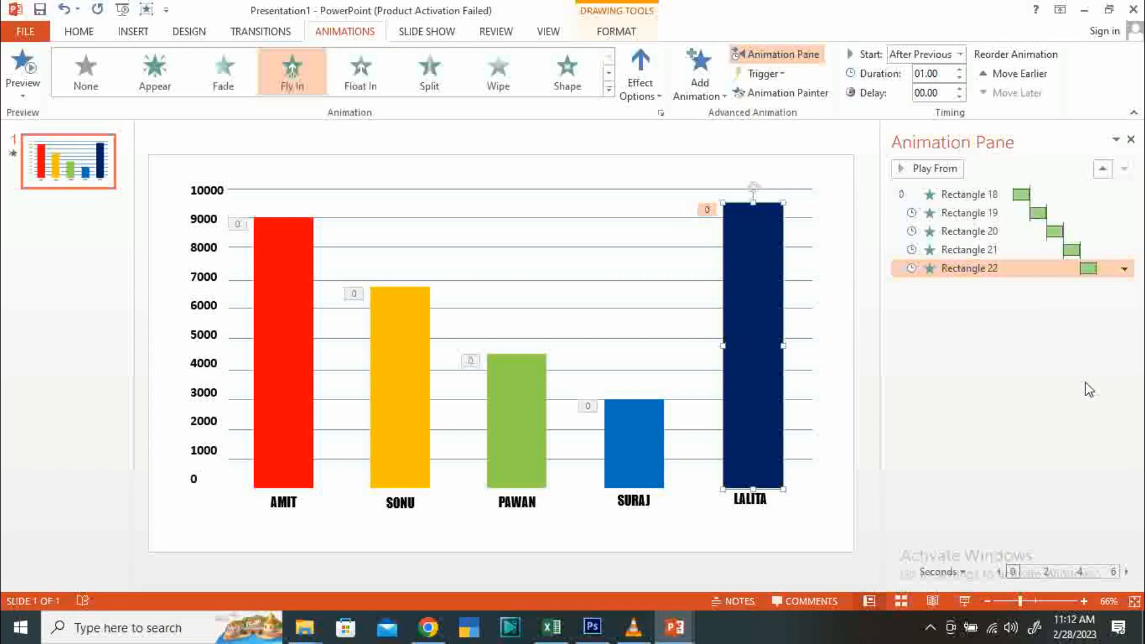
# Step: Apply the Float In entrance animation to the name label under the red column, with the Float Down direction
pyautogui.click(295, 506)
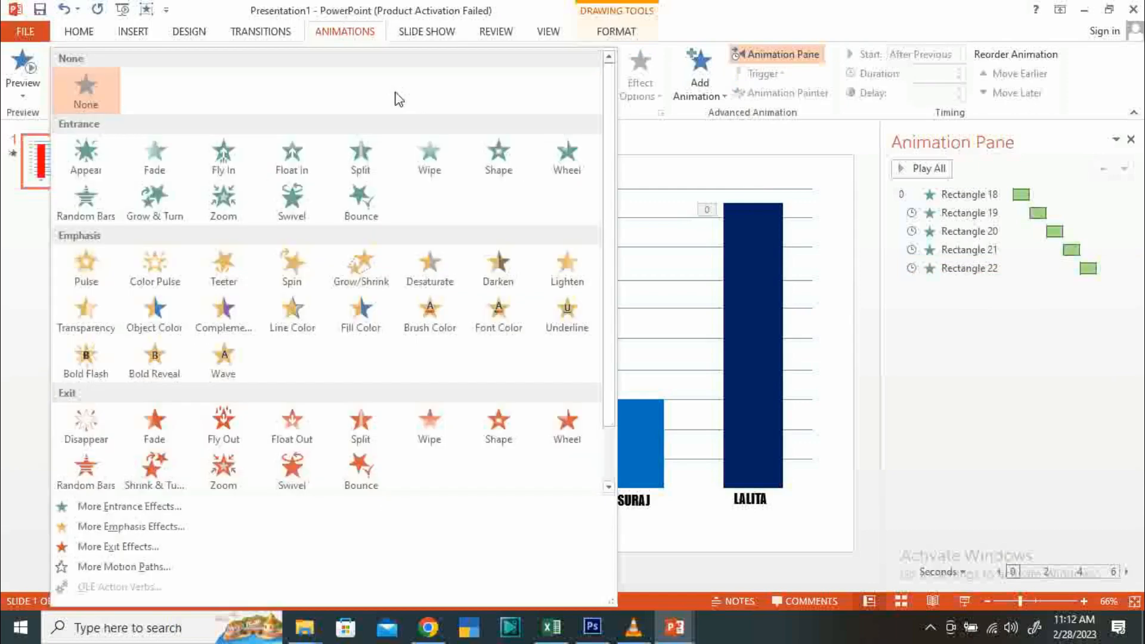
pyautogui.click(608, 88)
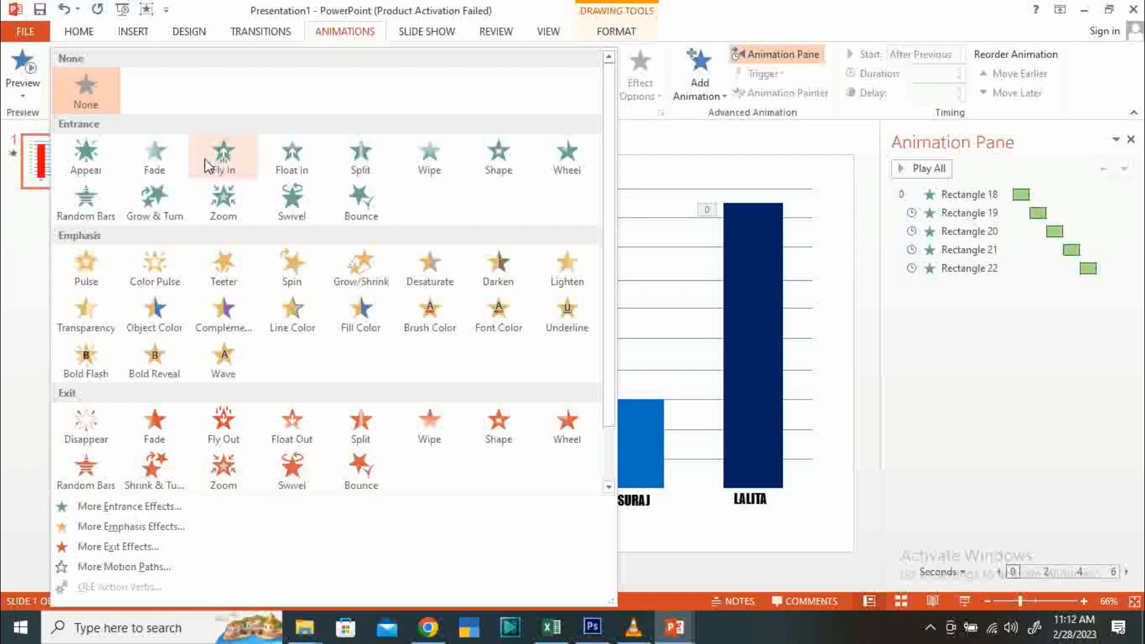
pyautogui.click(291, 162)
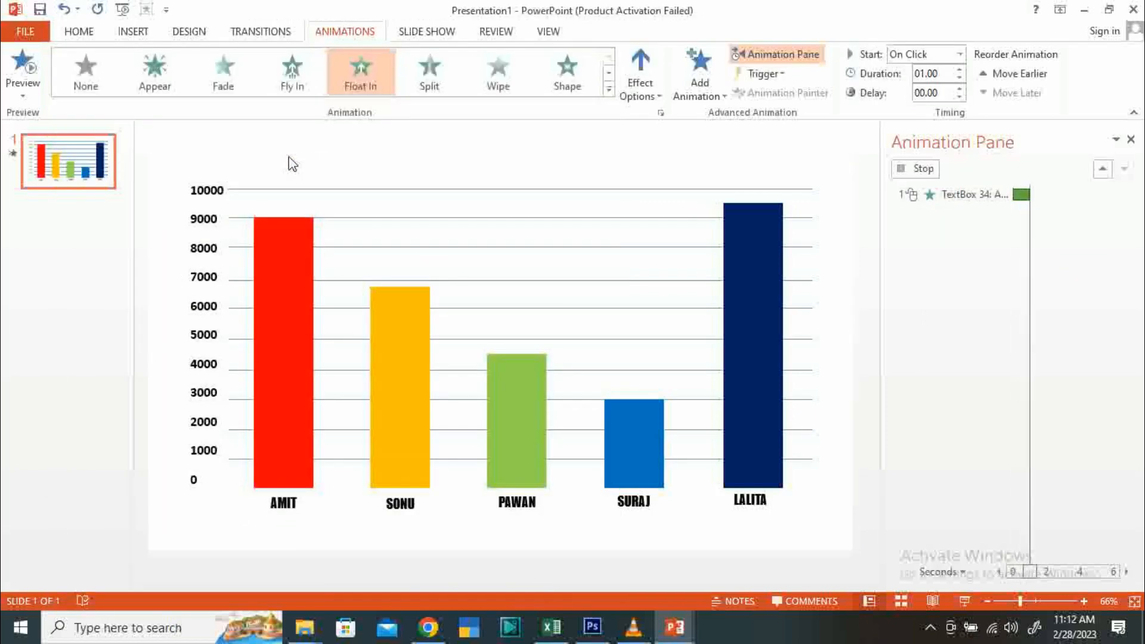
pyautogui.click(660, 95)
pyautogui.click(686, 180)
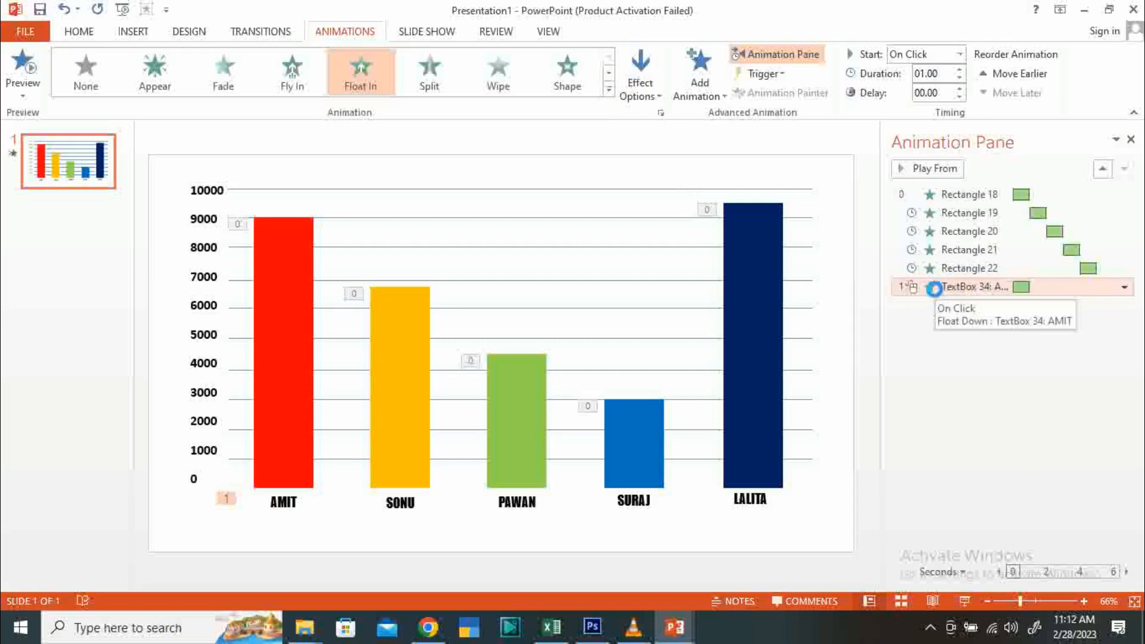
# Step: Set the red column's name label Float Down animation to start After Previous with a duration of 0.5 seconds (Very Fast)
pyautogui.doubleClick(933, 286)
pyautogui.click(586, 191)
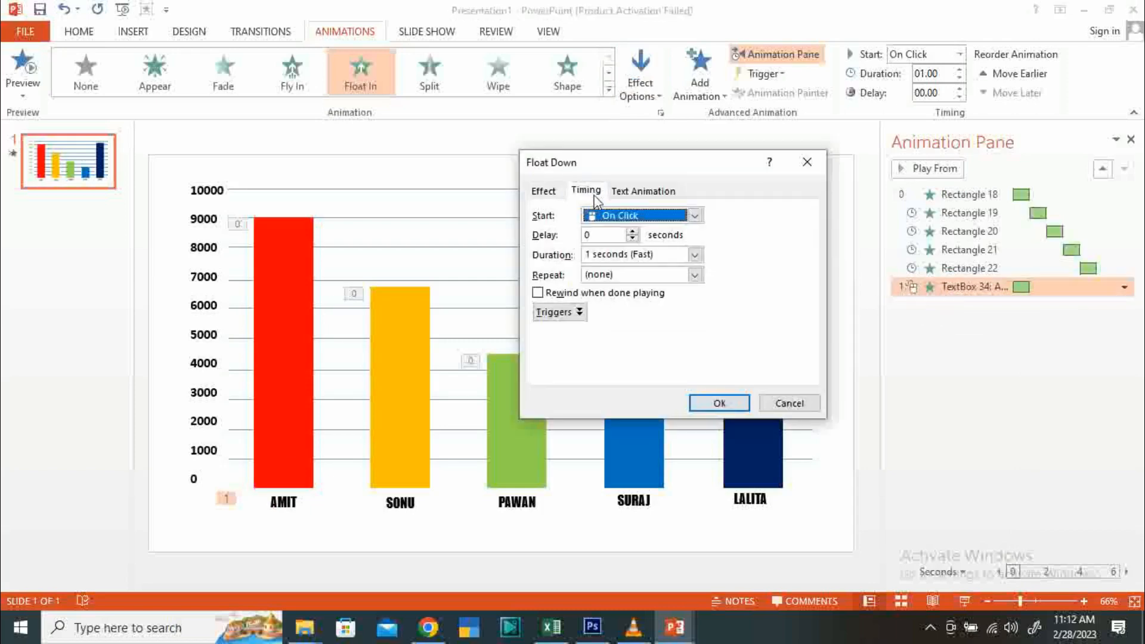
pyautogui.click(694, 215)
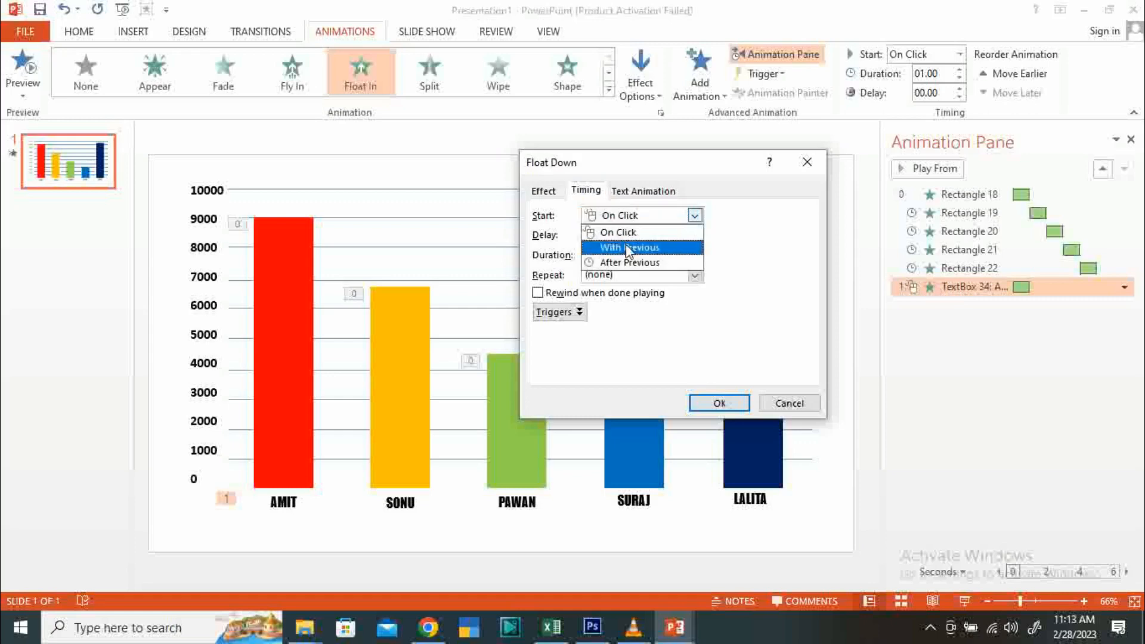
pyautogui.click(628, 263)
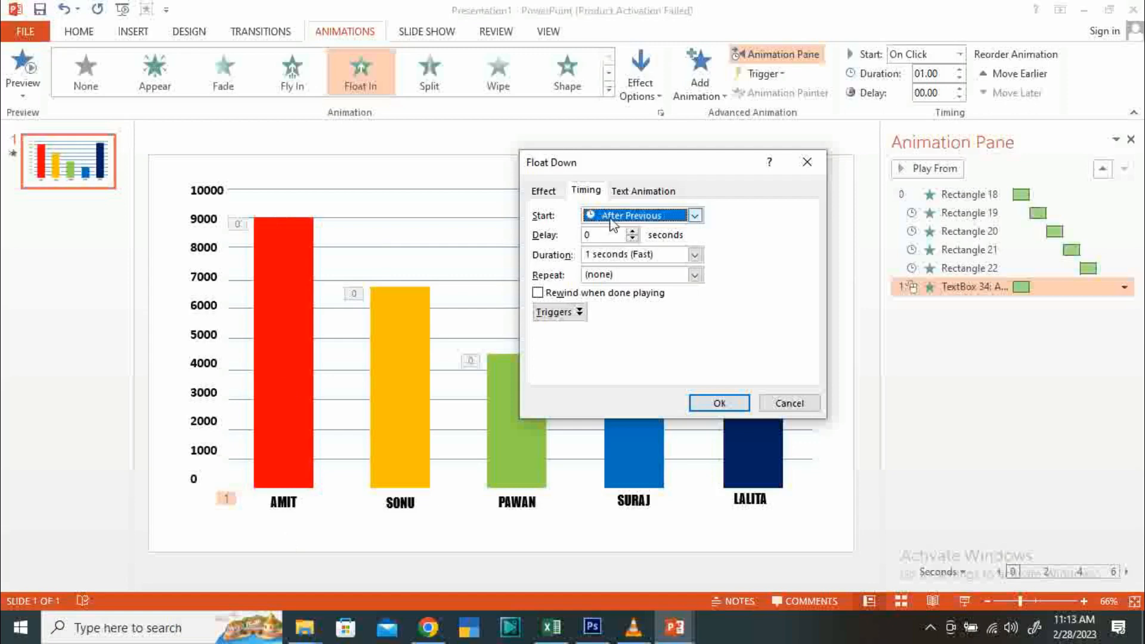
pyautogui.click(738, 404)
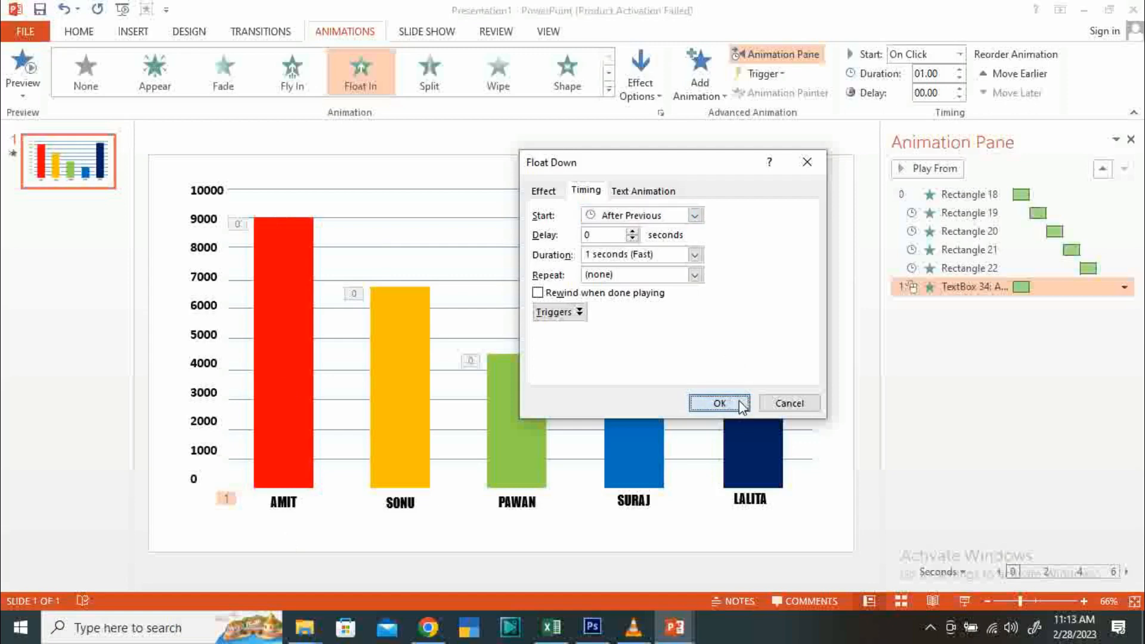
pyautogui.click(694, 255)
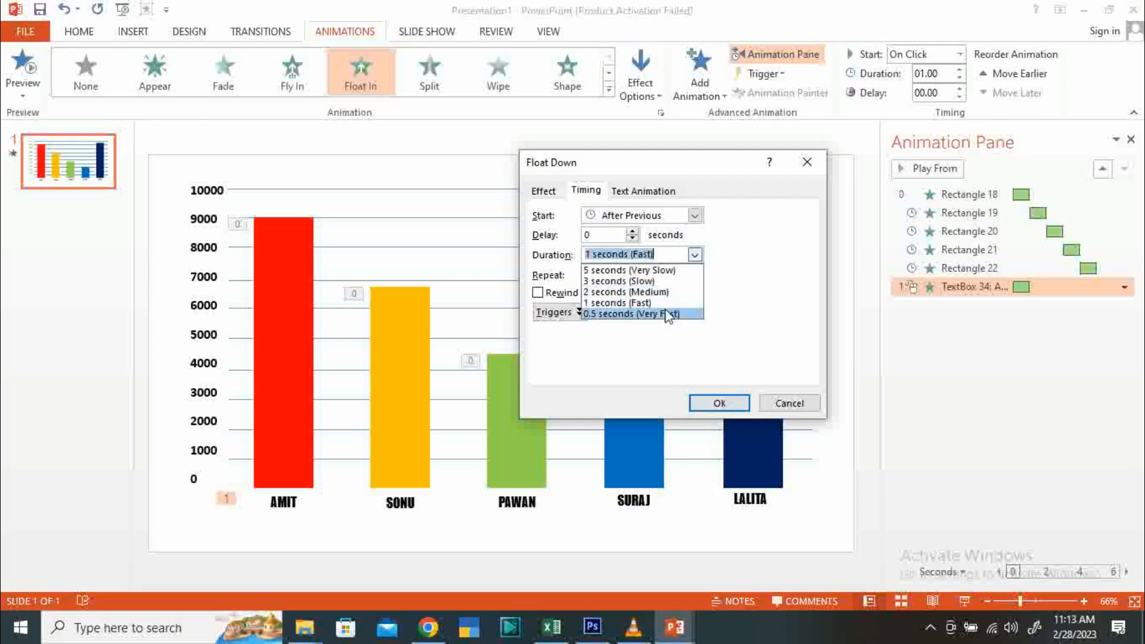
pyautogui.click(668, 314)
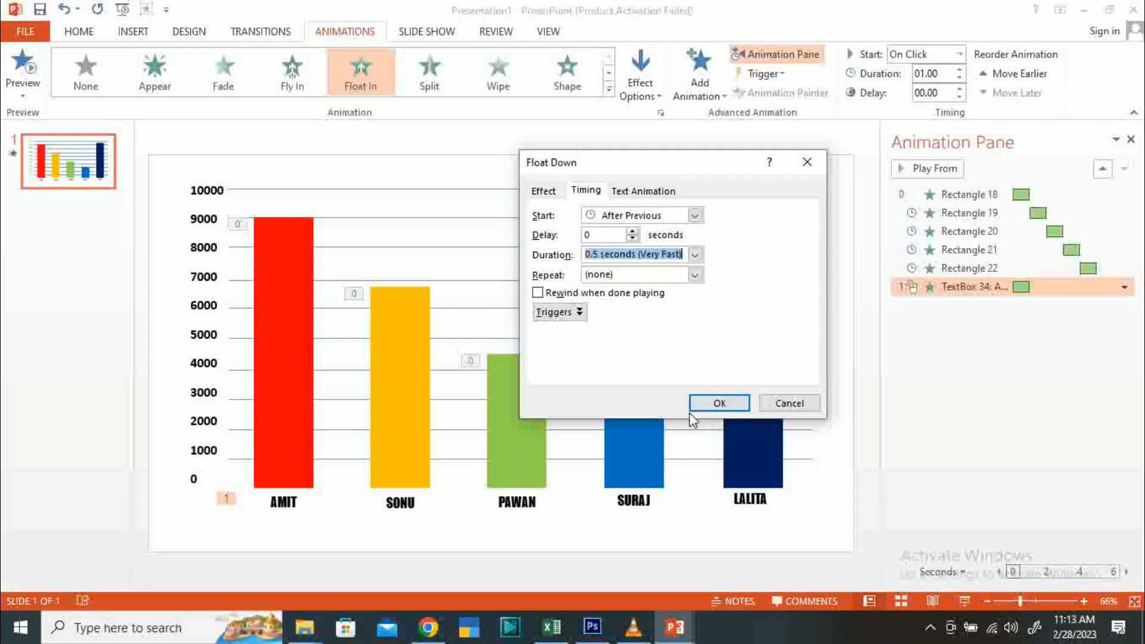
pyautogui.click(719, 403)
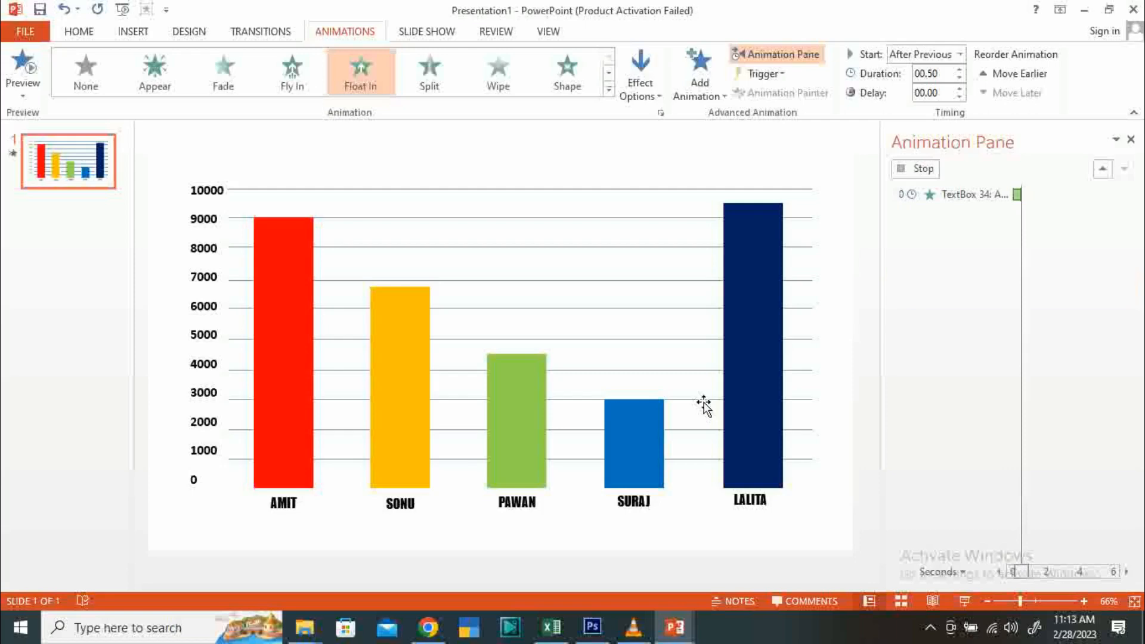
# Step: Copy the red column's label animation to the name labels under the yellow, green, blue and navy columns with Animation Painter
pyautogui.click(286, 505)
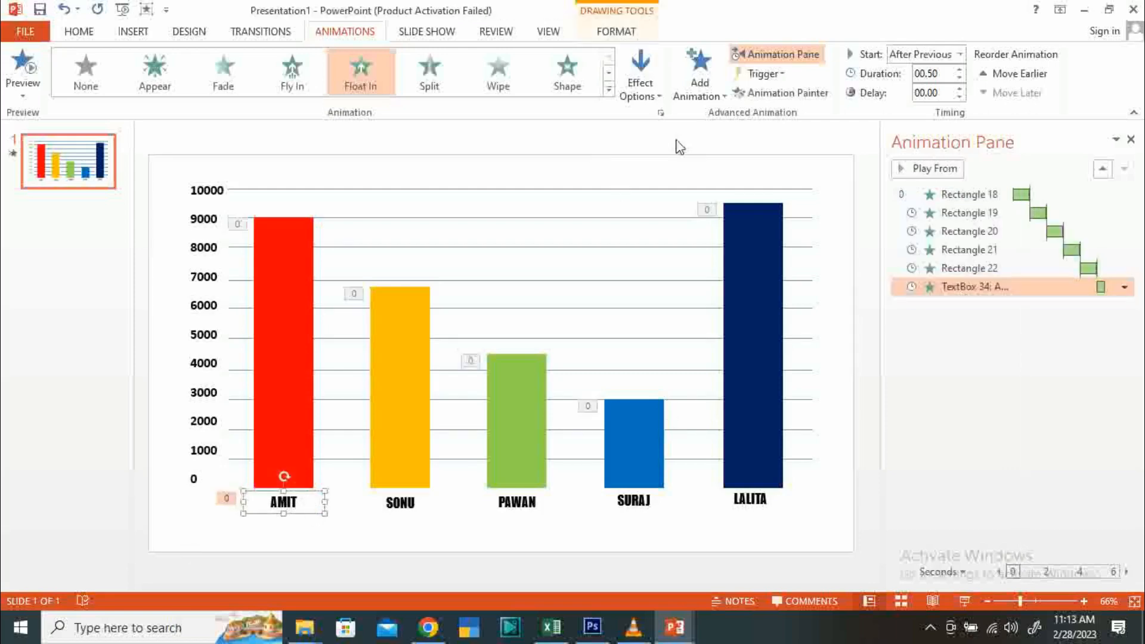
pyautogui.click(777, 93)
pyautogui.click(403, 503)
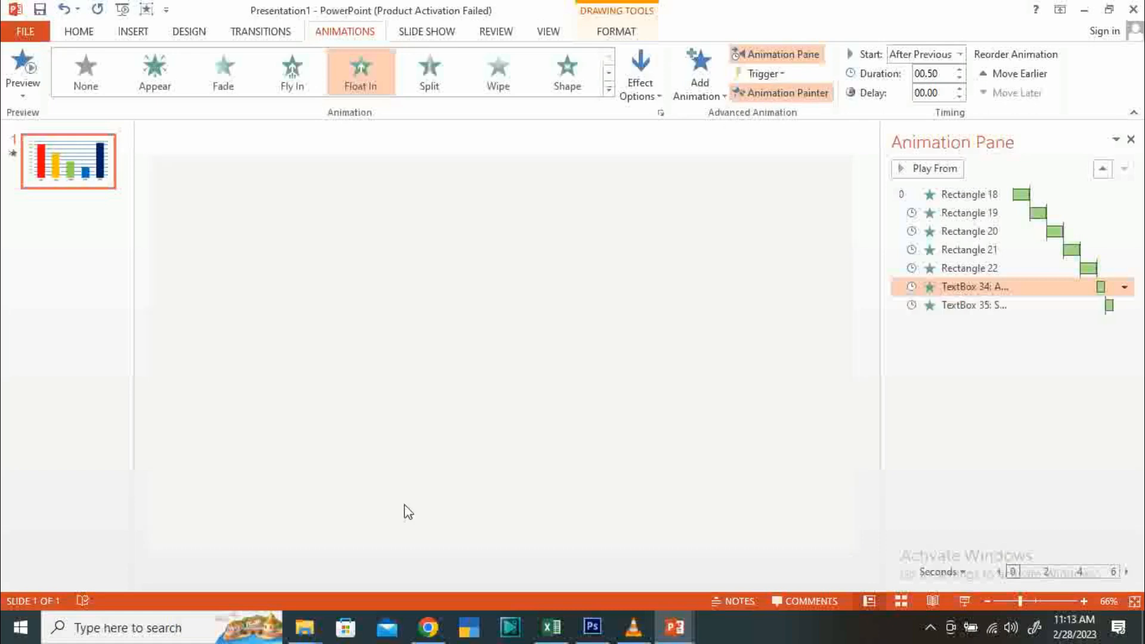
pyautogui.click(778, 93)
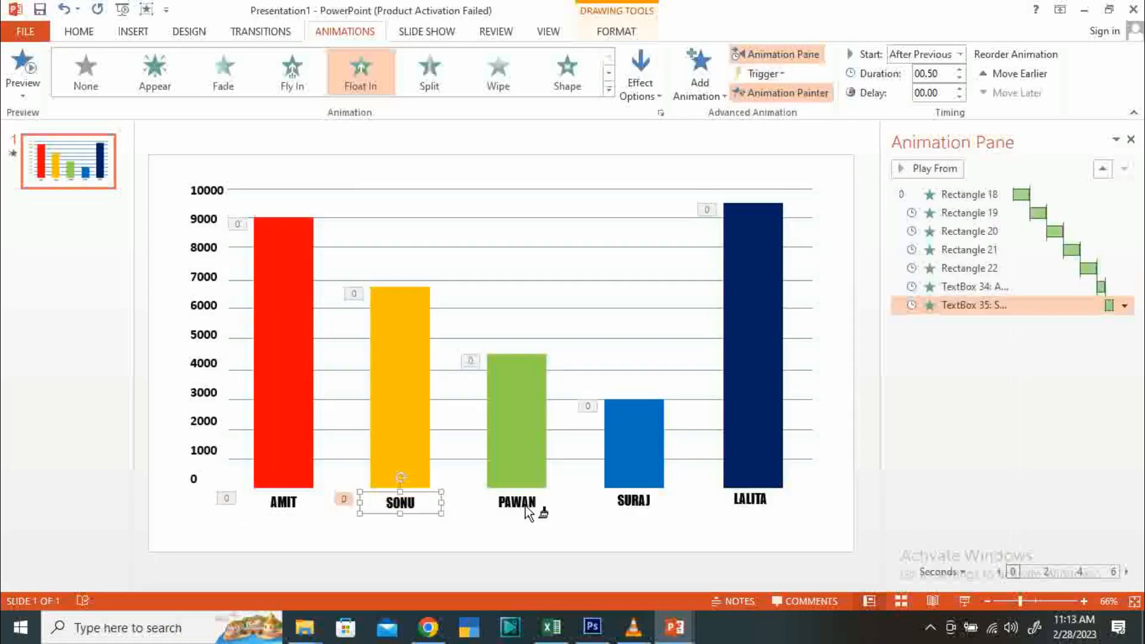
pyautogui.click(527, 507)
pyautogui.click(799, 90)
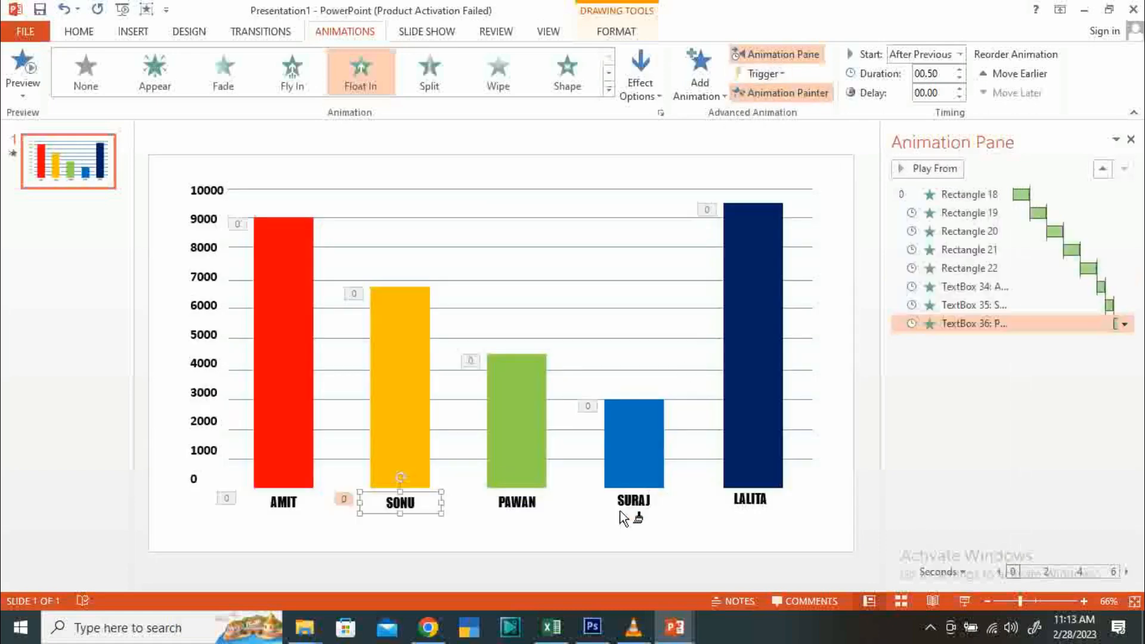
pyautogui.click(633, 501)
pyautogui.click(788, 93)
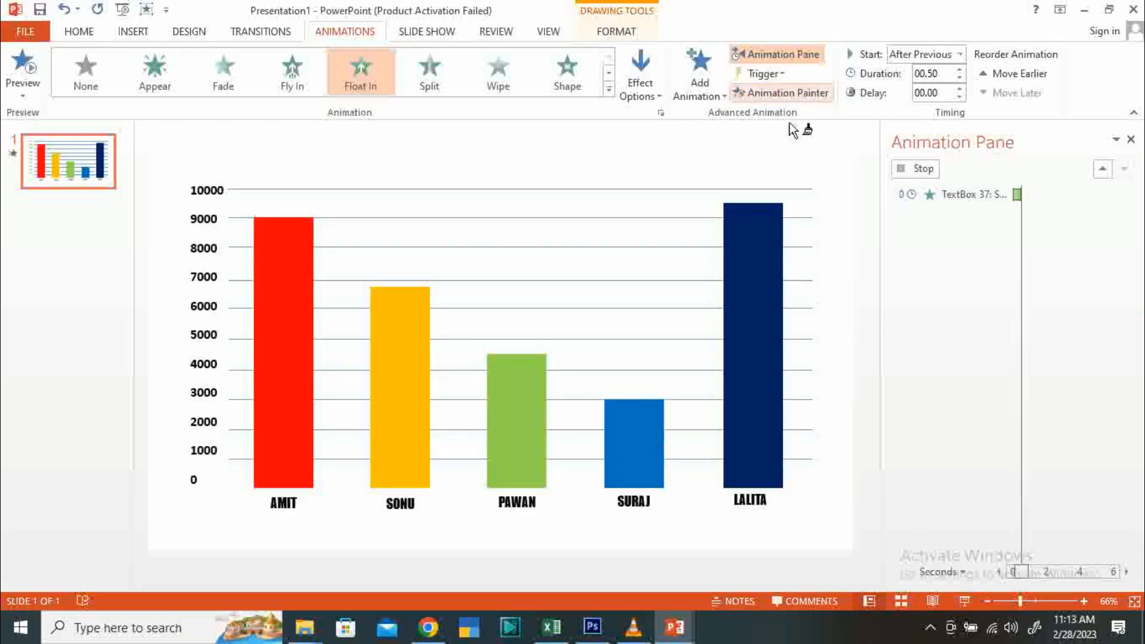
pyautogui.click(753, 502)
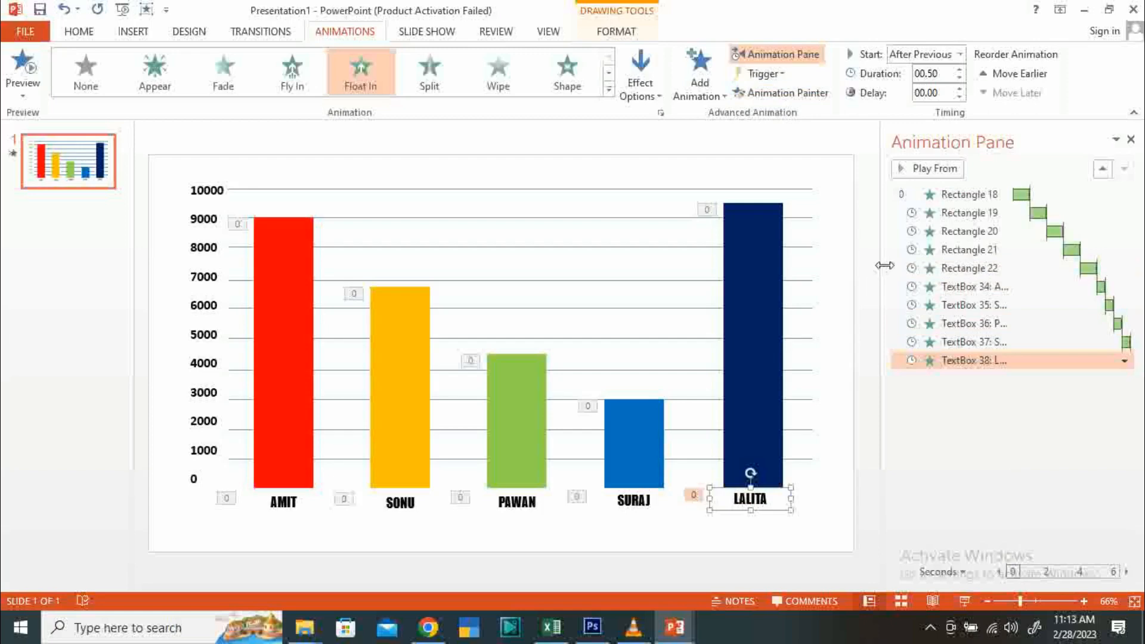
# Step: Widen the Animation Pane and reorder the animations so the red, yellow, green and blue columns are each directly followed by their own name label
pyautogui.moveTo(885, 266); pyautogui.dragTo(757, 266)
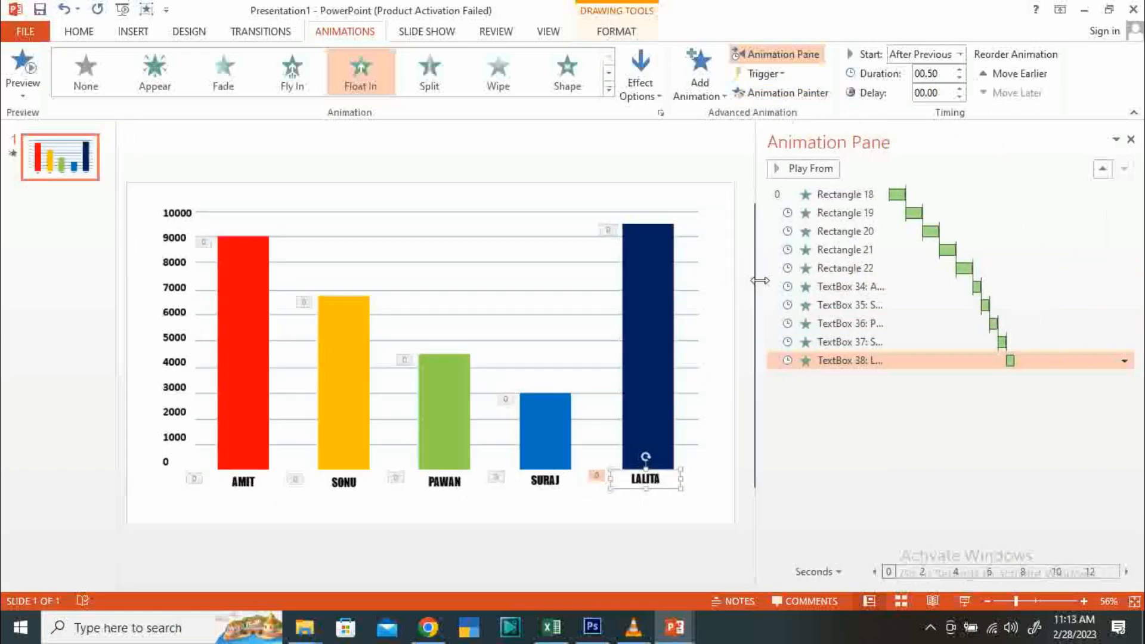
pyautogui.click(862, 288)
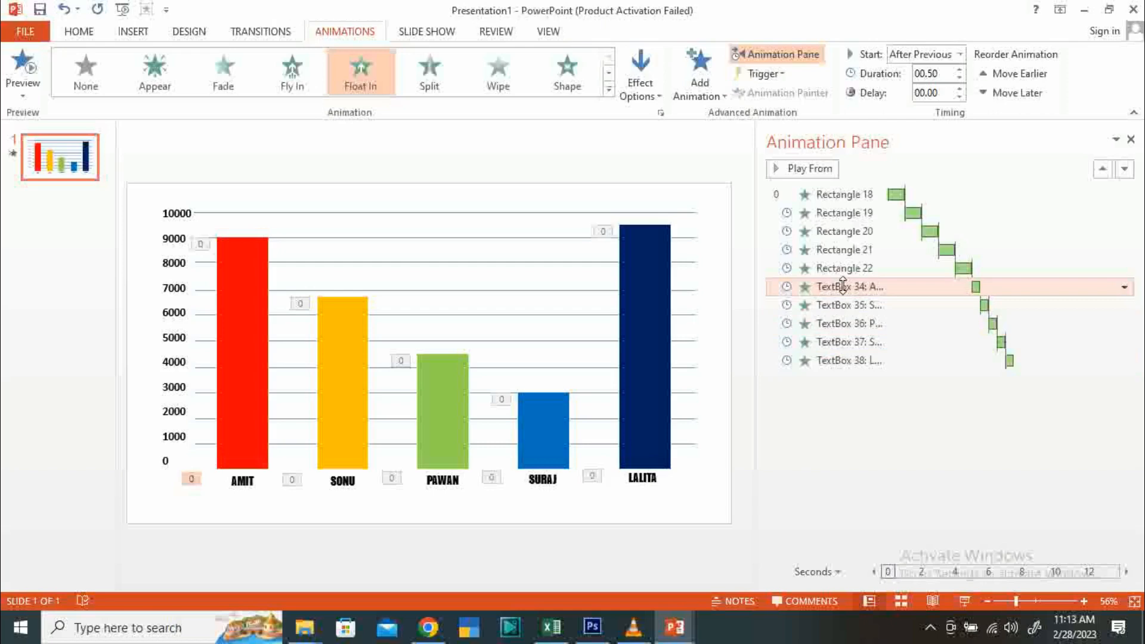
pyautogui.moveTo(840, 277); pyautogui.dragTo(835, 206)
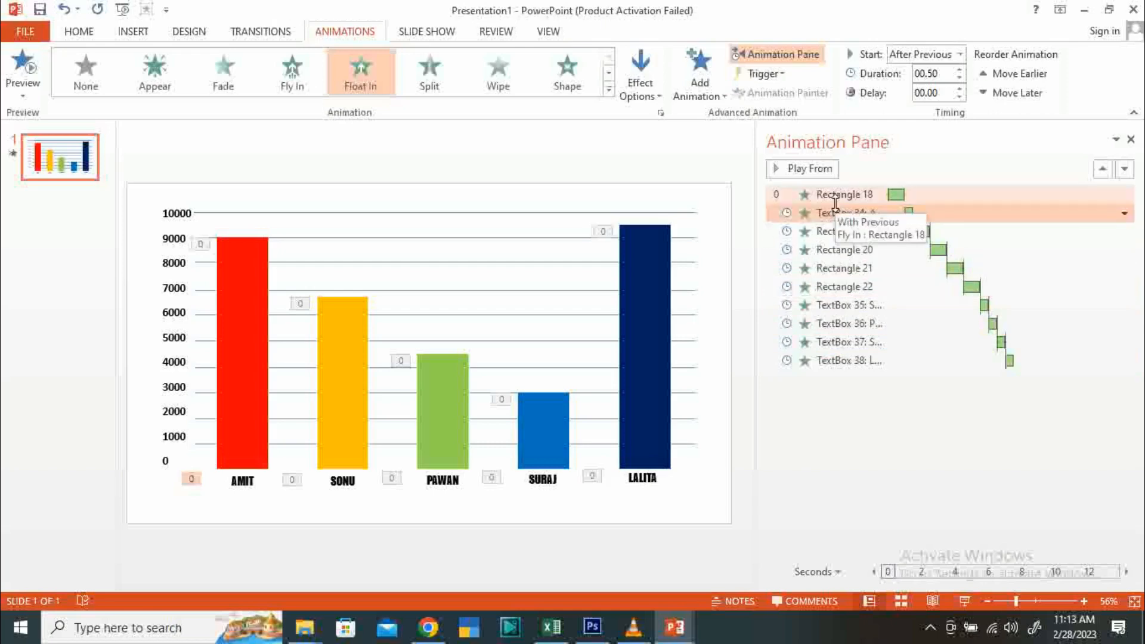
pyautogui.click(841, 306)
pyautogui.moveTo(841, 302); pyautogui.dragTo(829, 241)
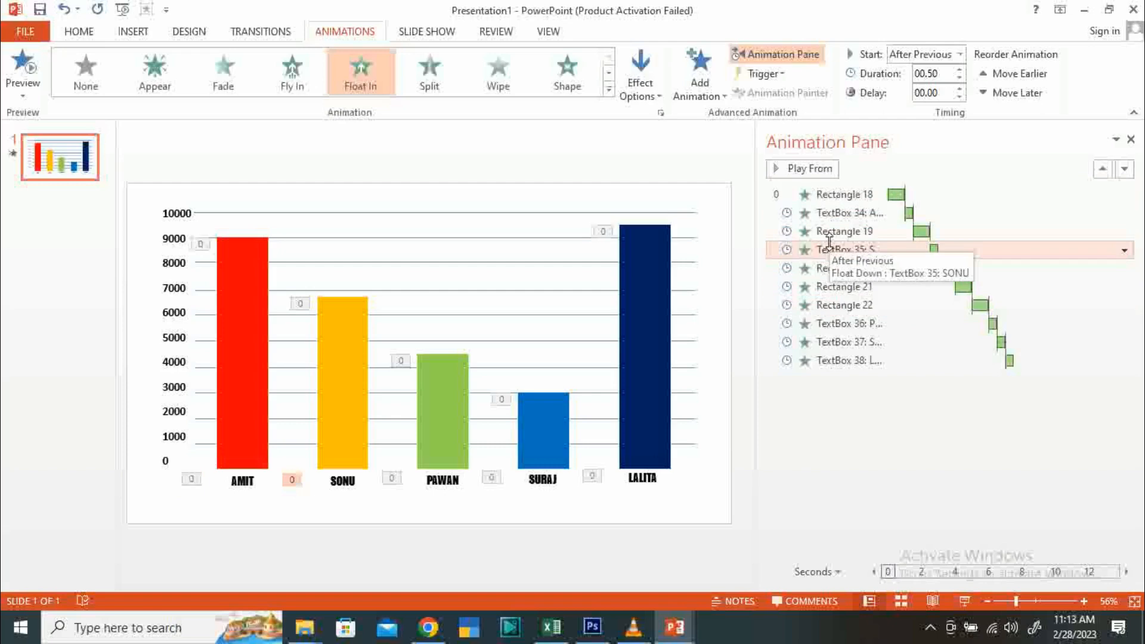
pyautogui.click(852, 323)
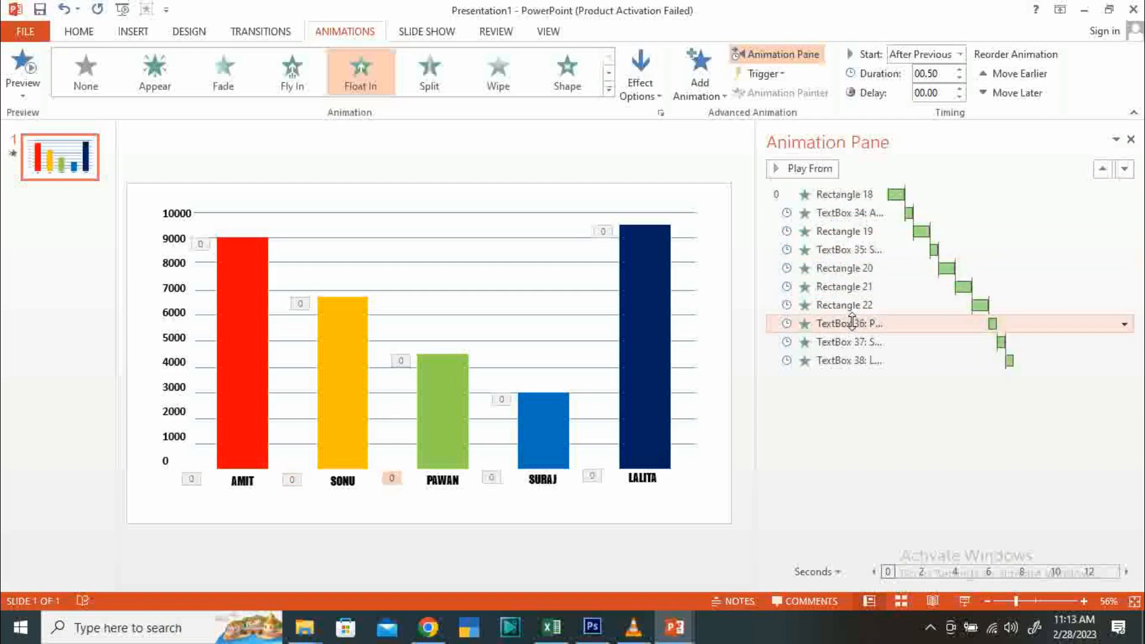
pyautogui.moveTo(852, 323); pyautogui.dragTo(848, 282)
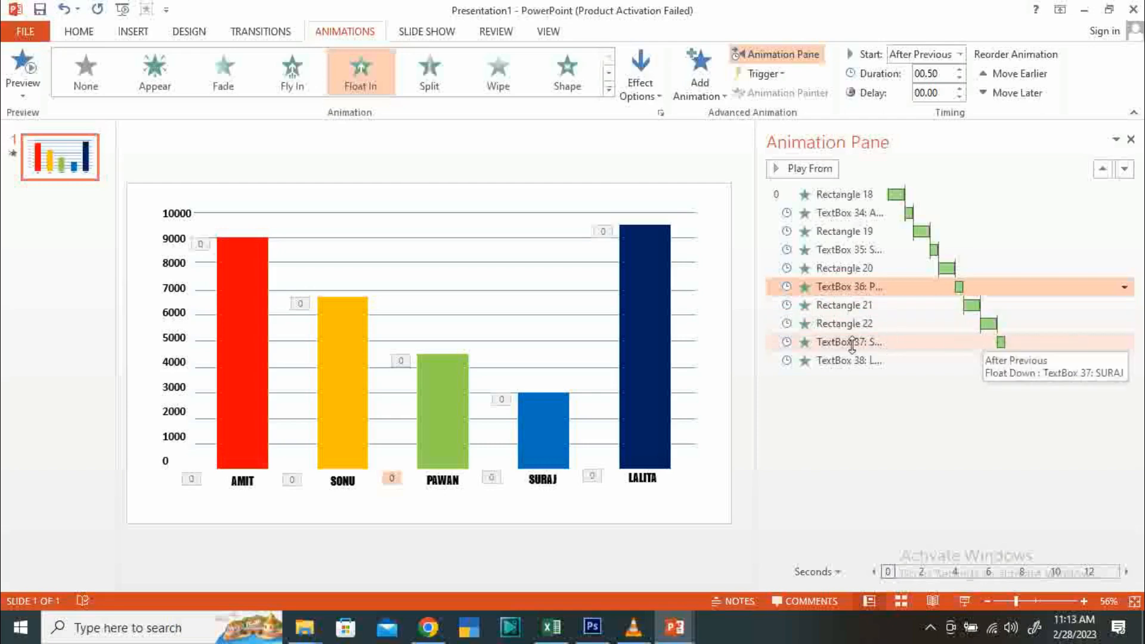
pyautogui.moveTo(852, 344); pyautogui.dragTo(843, 313)
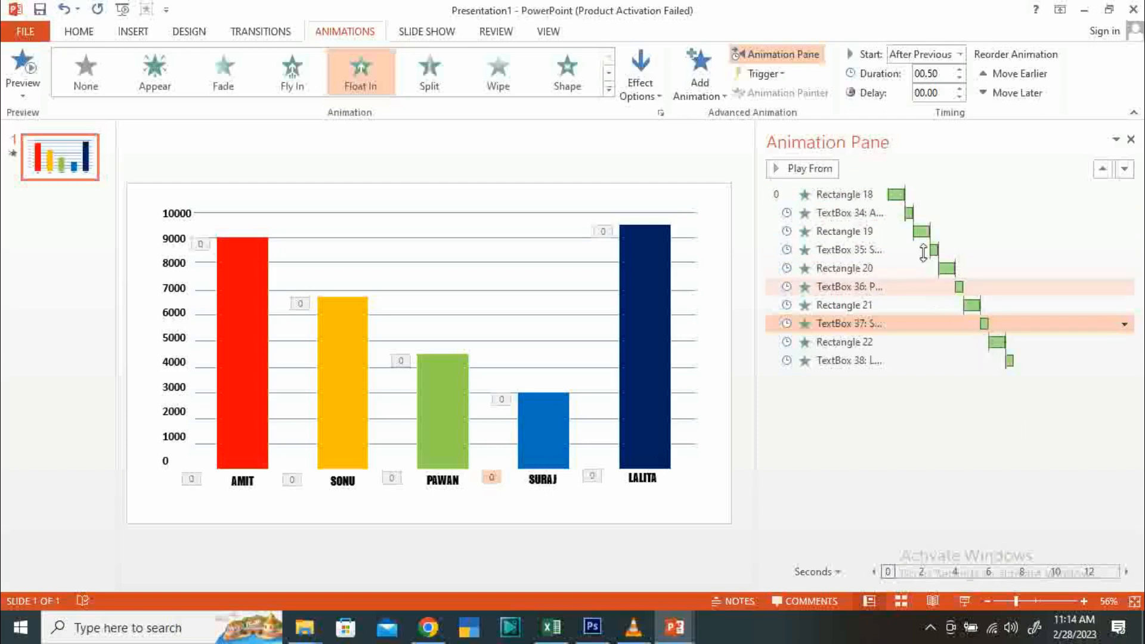
# Step: Play the slide show from the beginning to check the sequence of columns and name labels
pyautogui.click(831, 194)
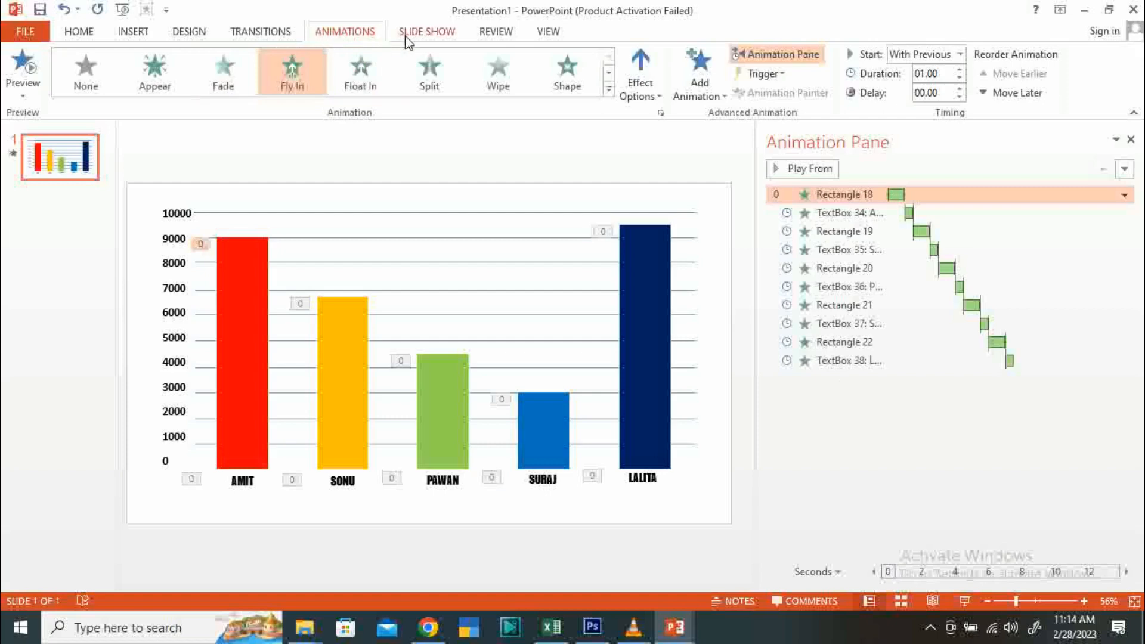
pyautogui.click(427, 33)
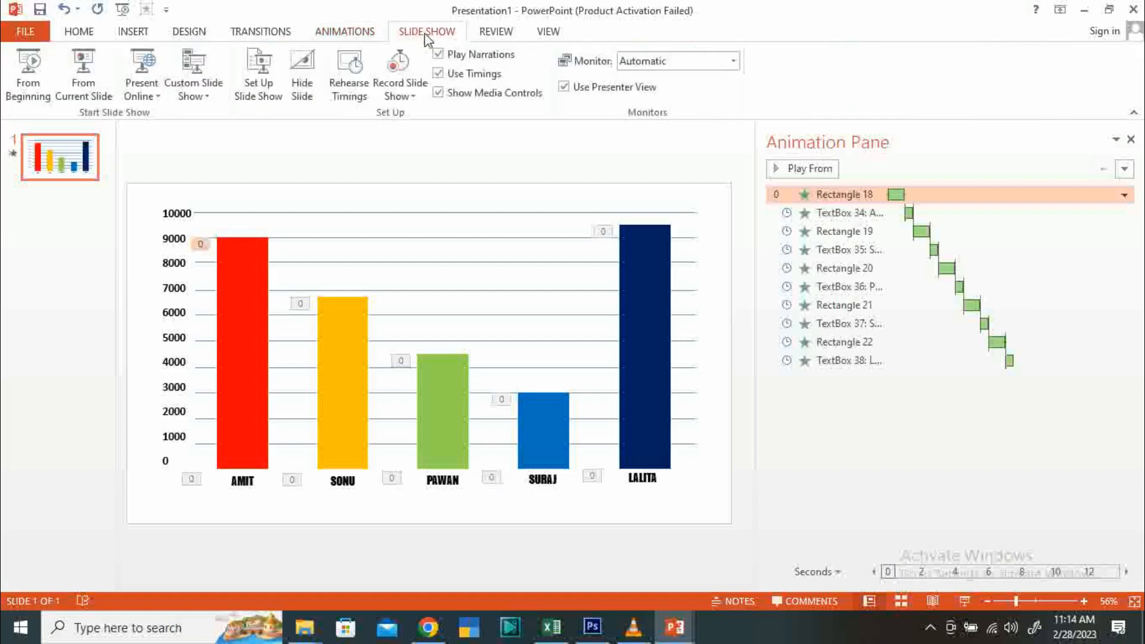
pyautogui.click(33, 68)
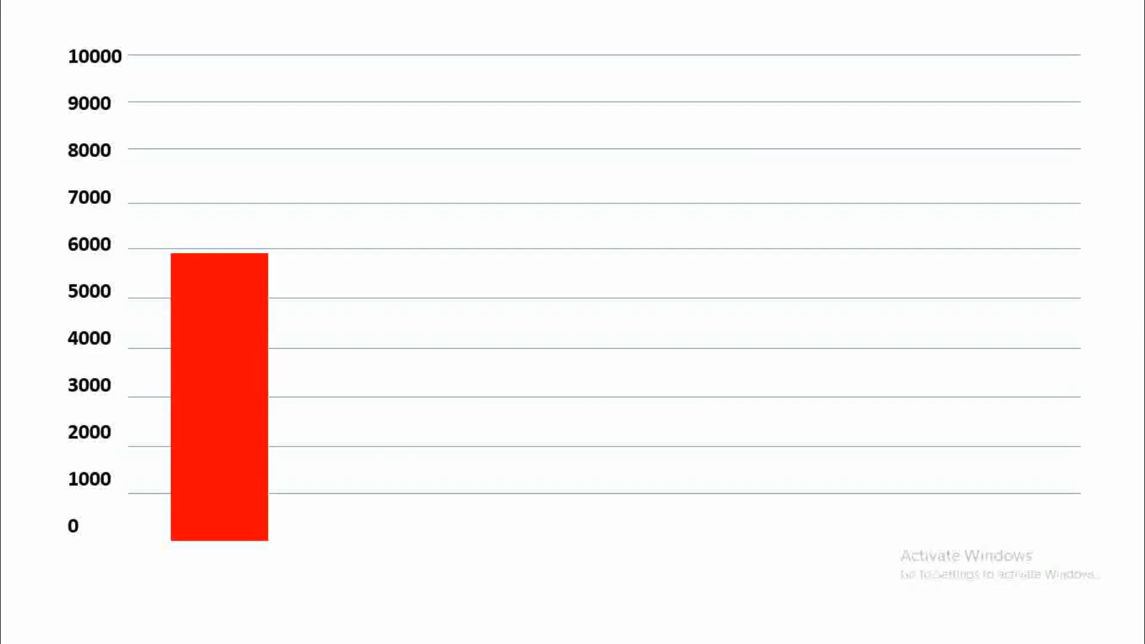